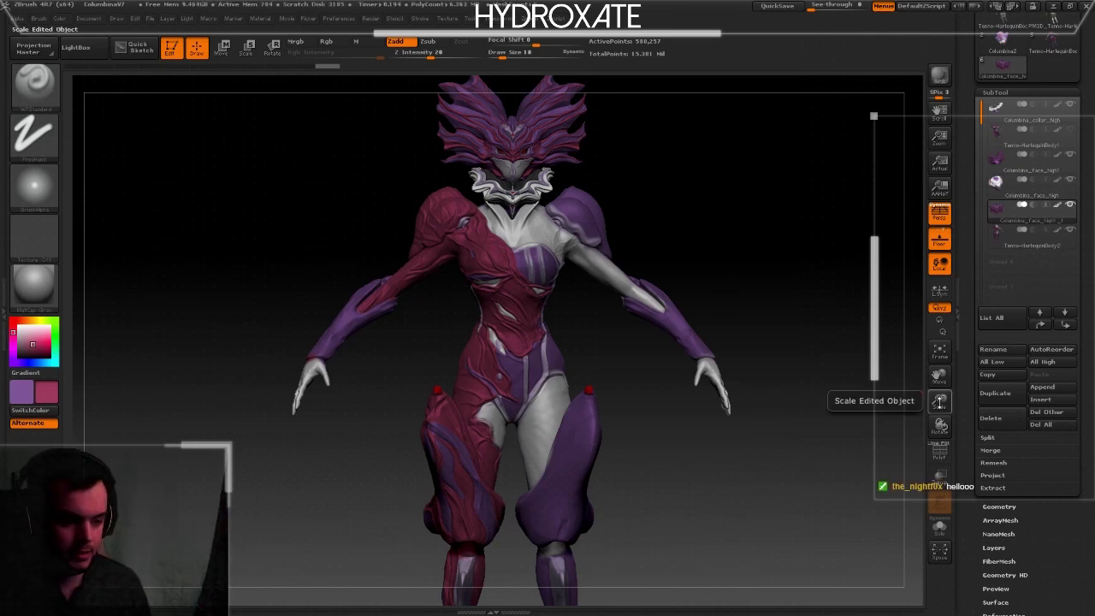
- Make the grey Tenno-HarlequinBody2 mesh active, frame the chest, and raise draw size to 22
drag(939, 399, 633, 367)
alt+click(490, 266)
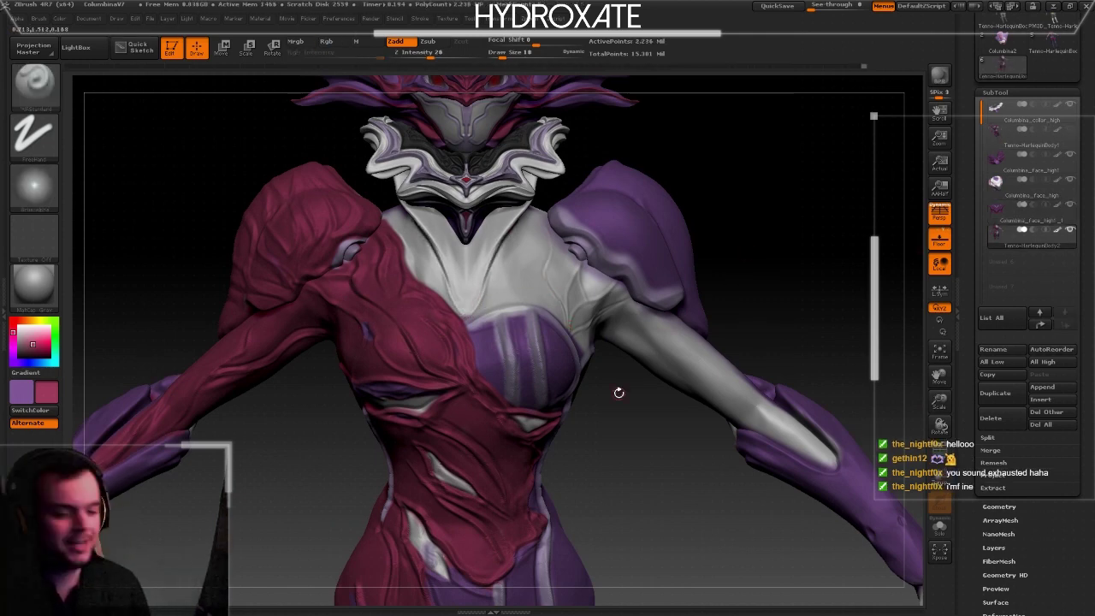
drag(618, 393, 604, 371)
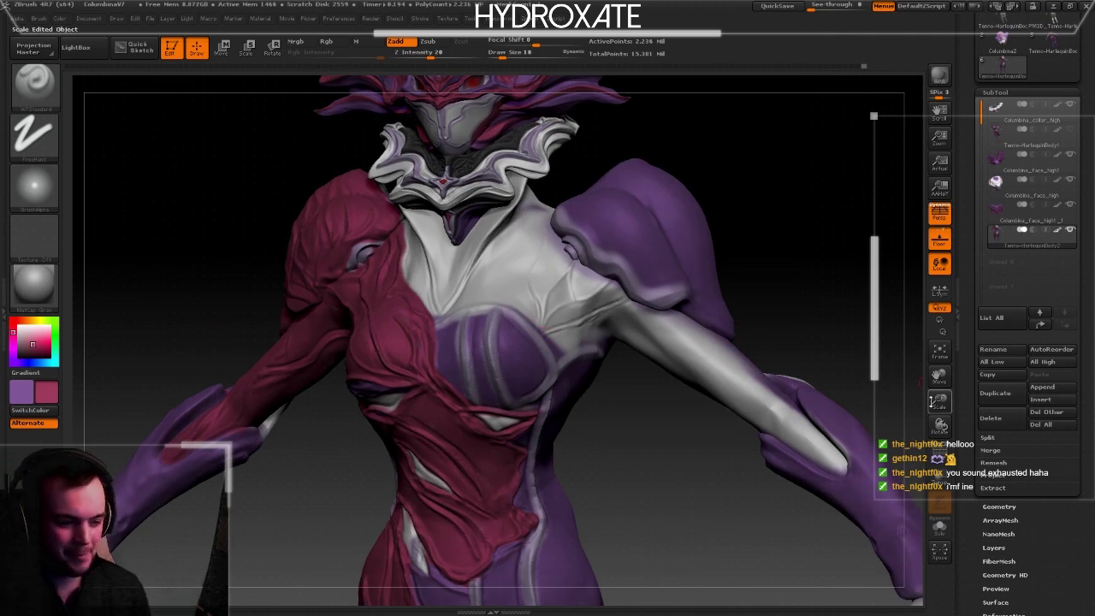
drag(933, 402, 772, 384)
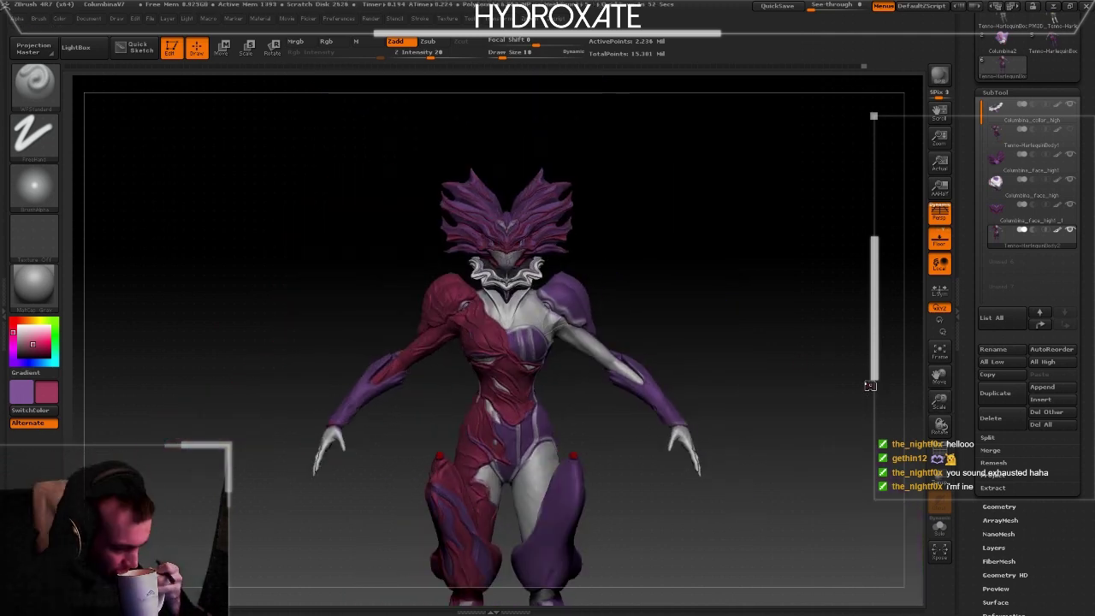
drag(870, 385, 644, 265)
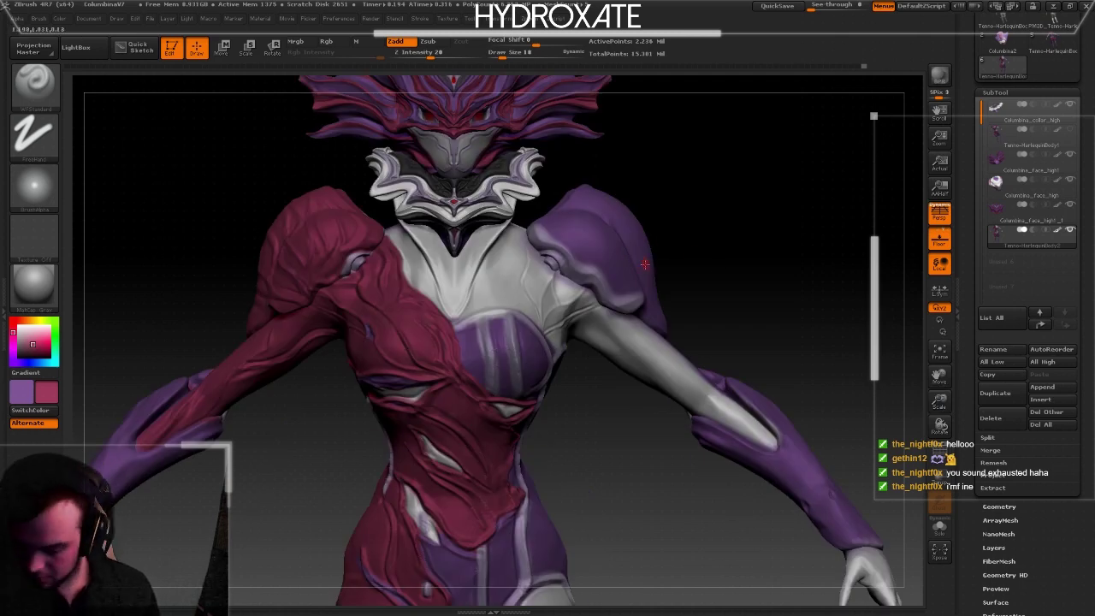
key(bracketright)
shift+drag(578, 261, 520, 255)
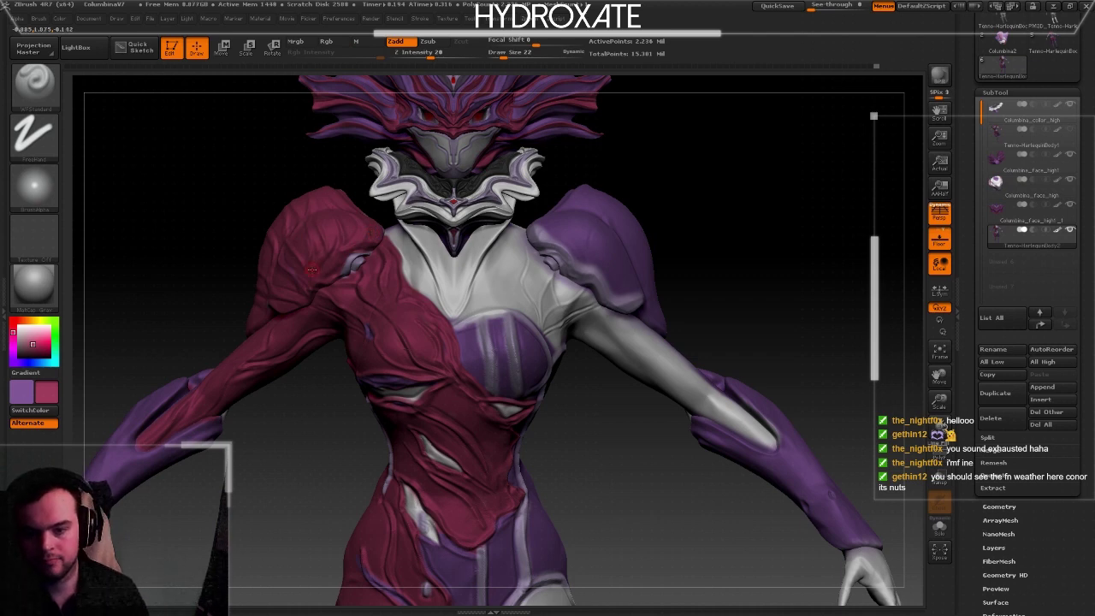
- Sample the model's purple so both paint colours become purple
key(space)
key(space)
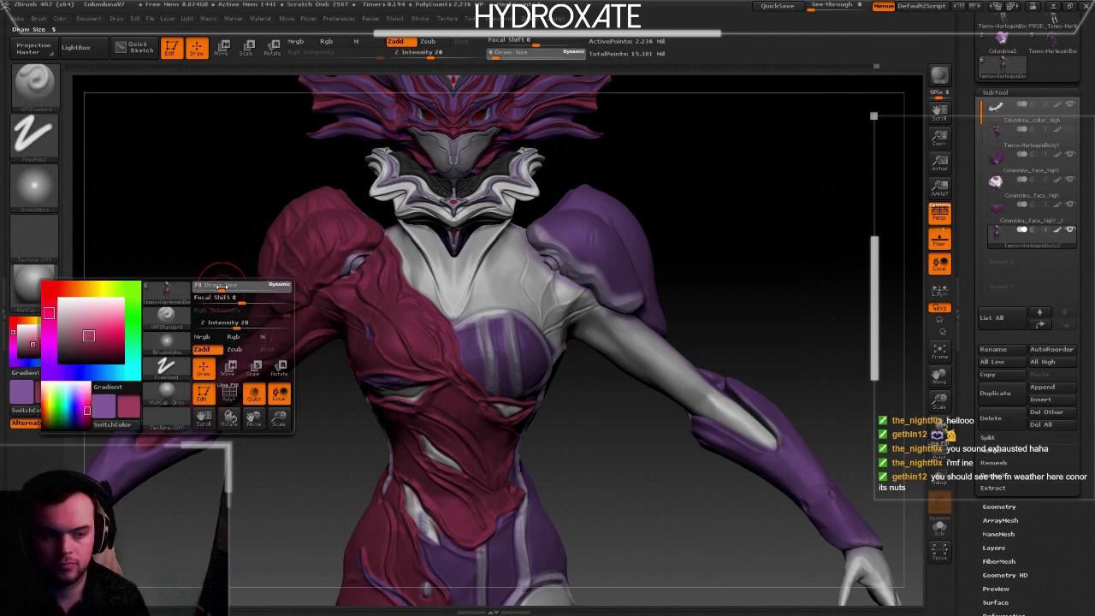
drag(467, 316, 492, 321)
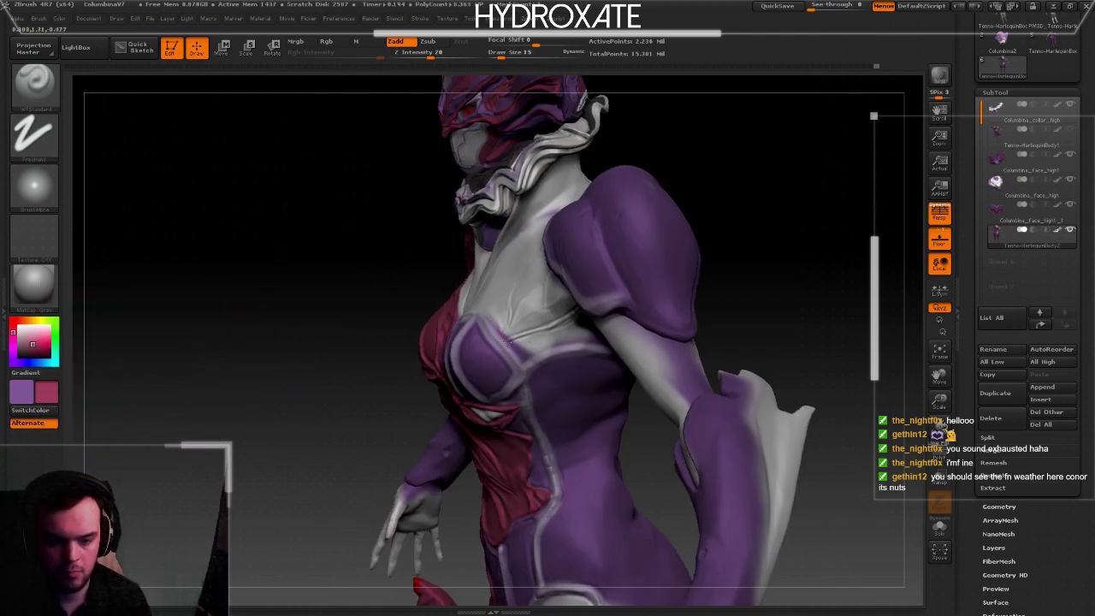
drag(529, 383, 464, 385)
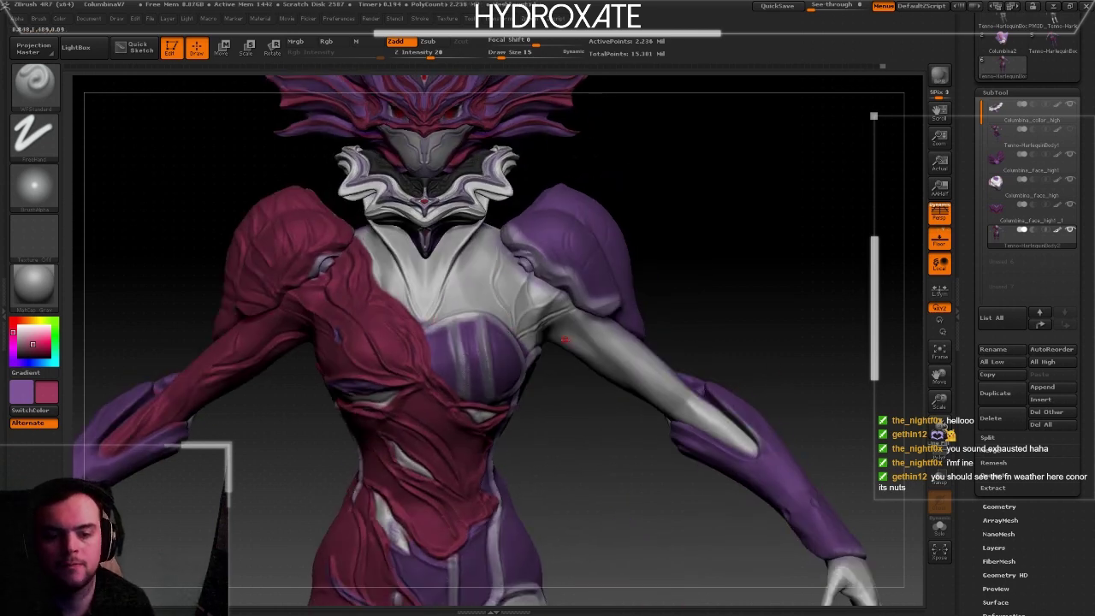
key(c)
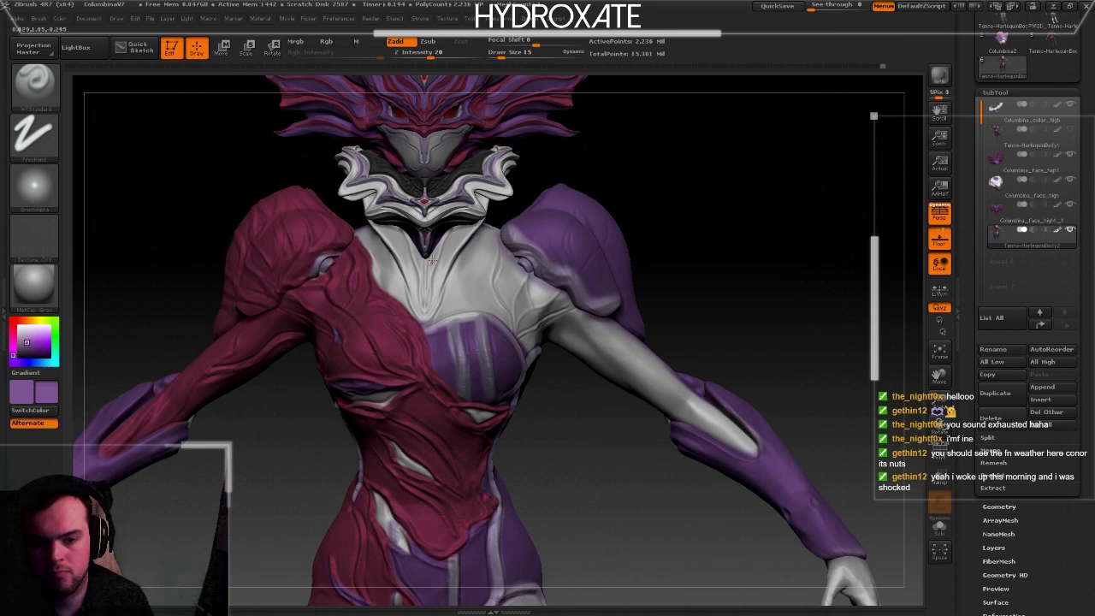
- Orbit and zoom around the torso from front, side and low angles to review the paint
key(f)
ctrl+right_drag(440, 275, 393, 267)
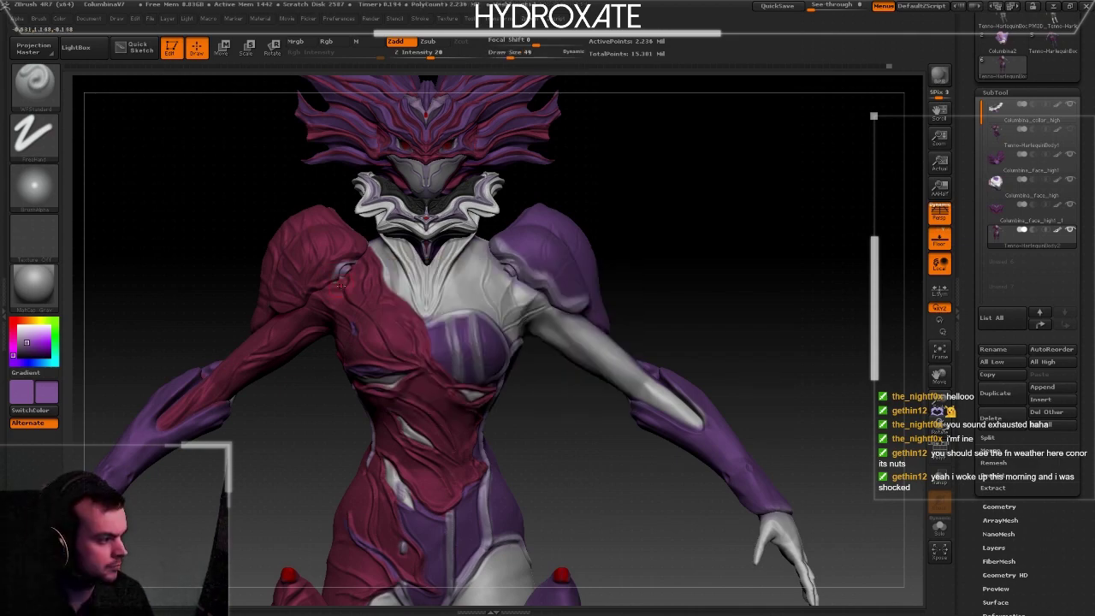
ctrl+right_drag(563, 276, 540, 434)
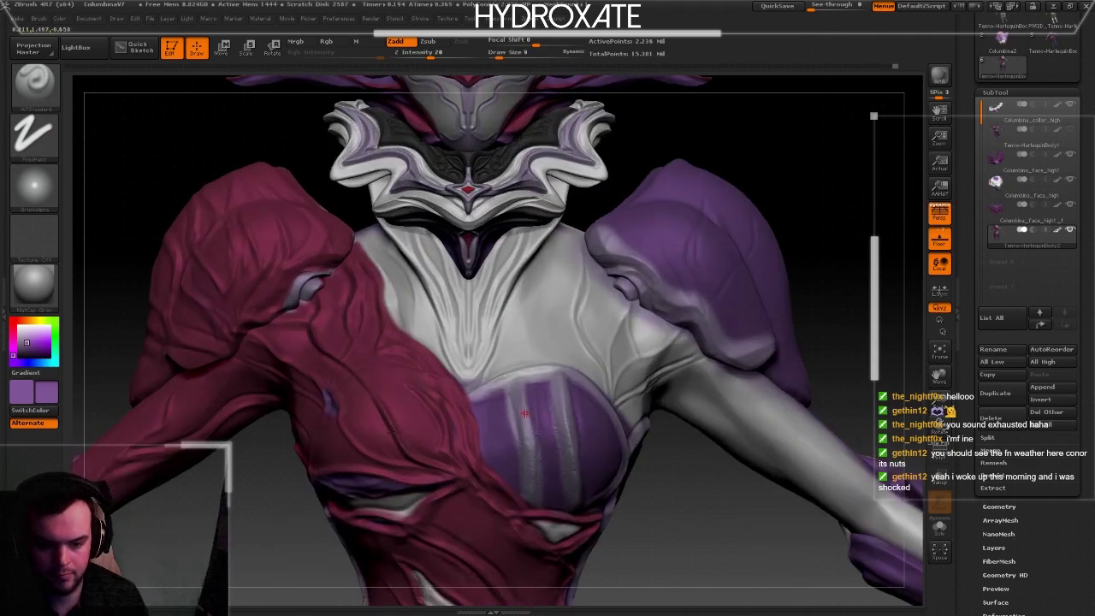
right_drag(559, 351, 567, 374)
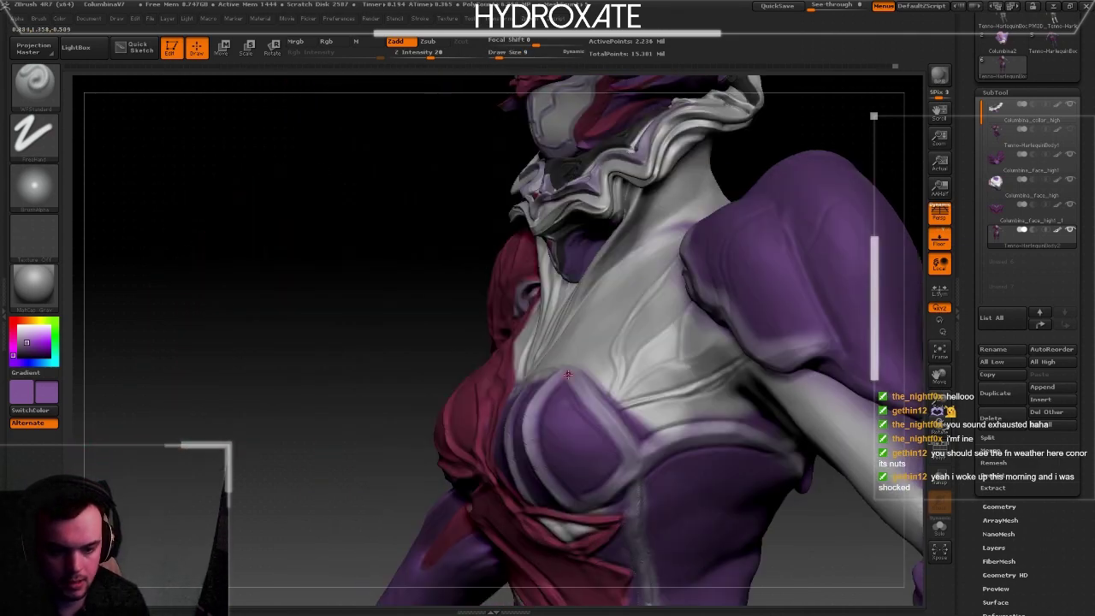
right_drag(603, 412, 592, 525)
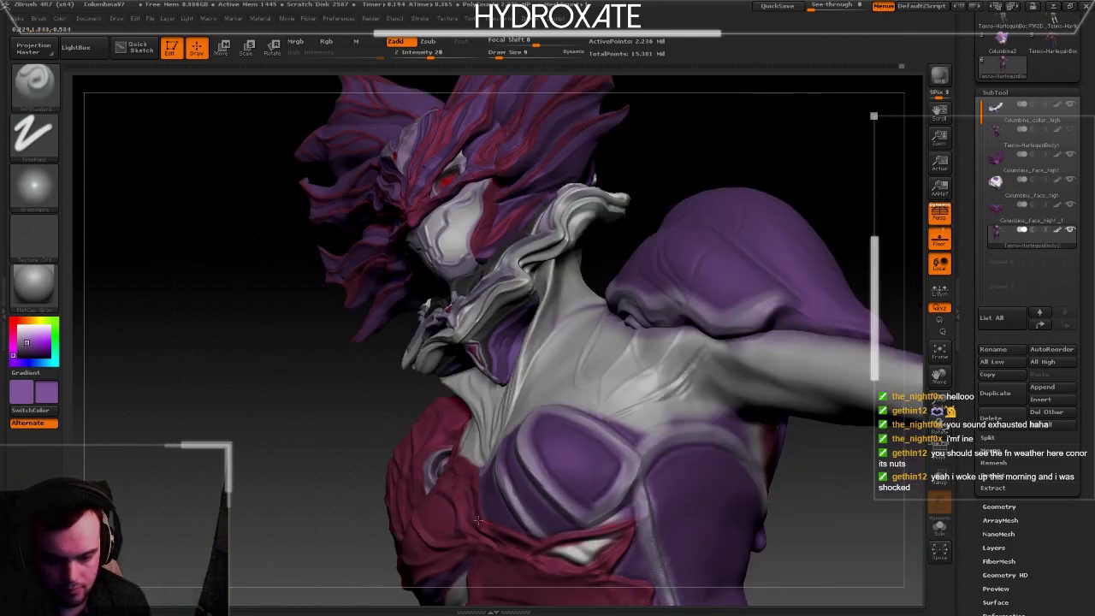
right_drag(634, 459, 526, 360)
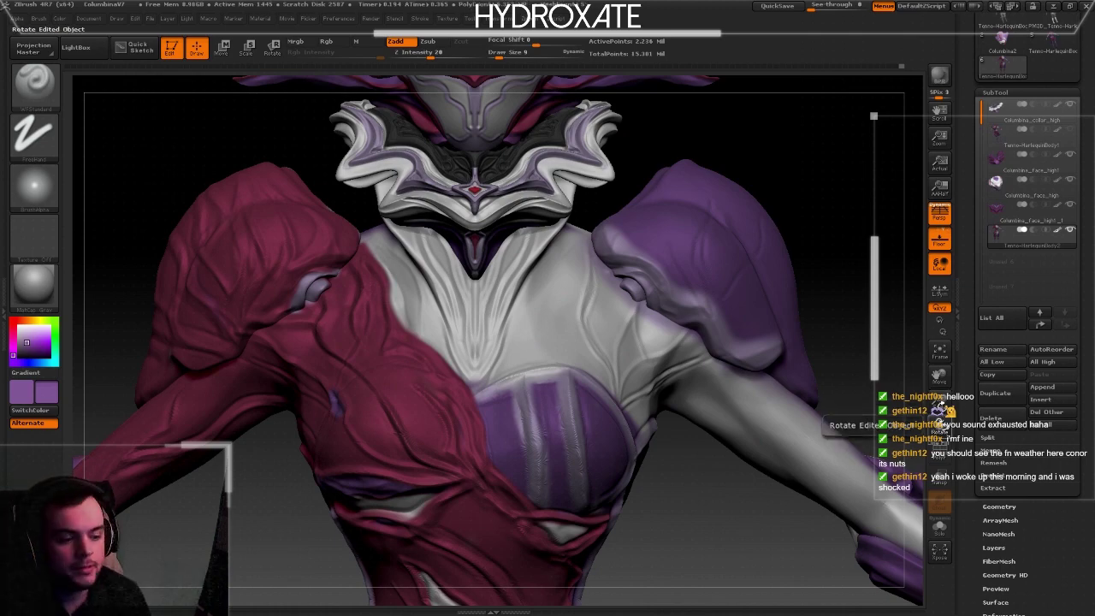
mouse_move(906, 428)
alt+right_down()
mouse_move(910, 402)
mouse_move(910, 444)
mouse_move(910, 398)
alt+right_up()
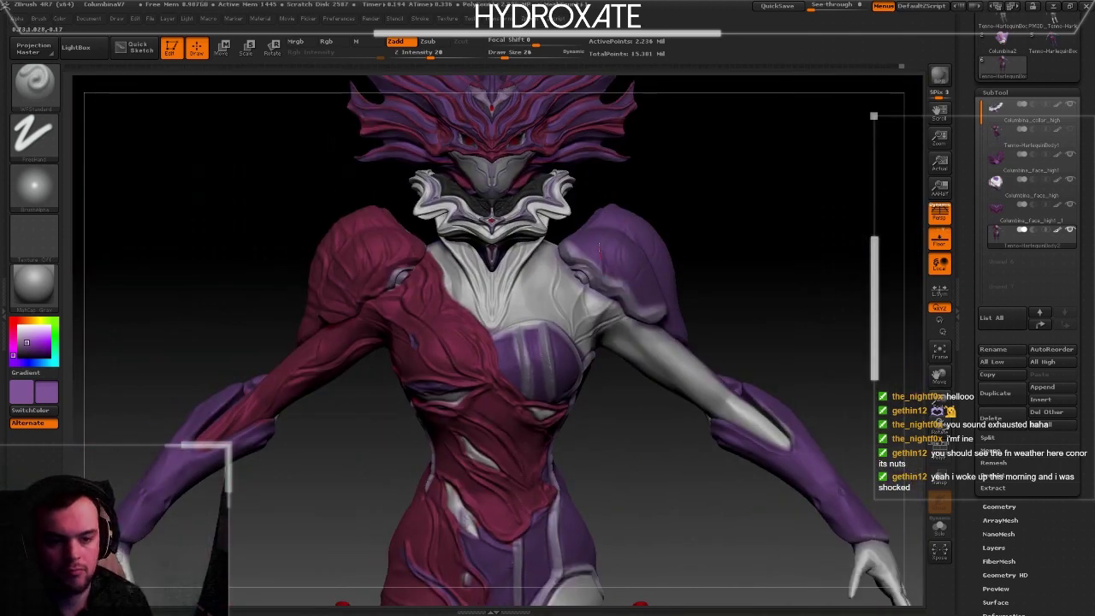
mouse_move(606, 242)
right_down()
mouse_move(665, 277)
mouse_move(806, 218)
mouse_move(596, 274)
right_up()
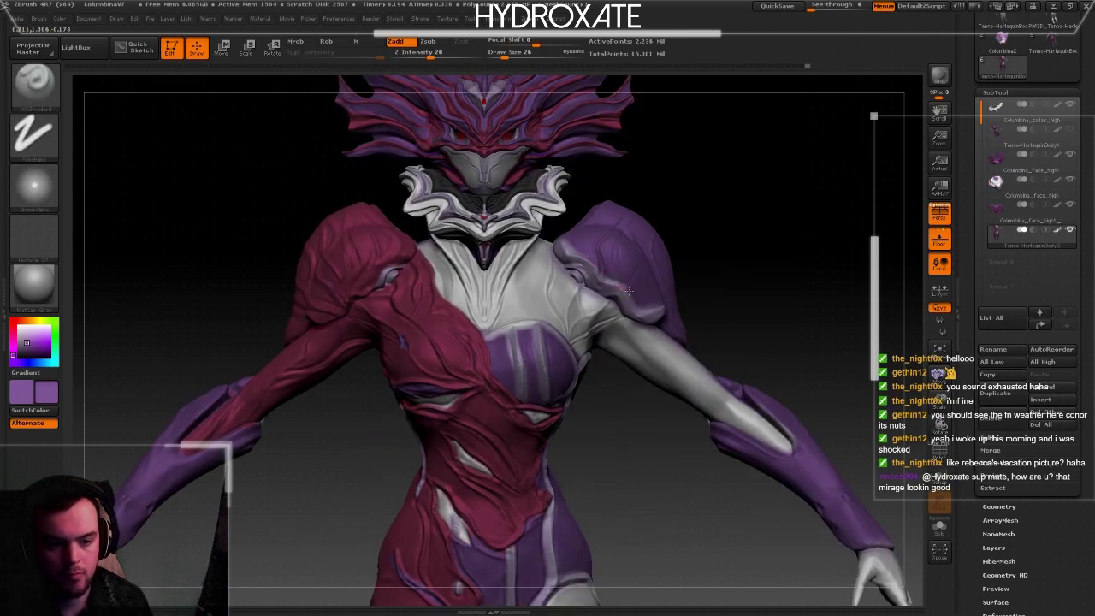
mouse_move(640, 297)
right_down()
mouse_move(633, 275)
mouse_move(680, 277)
right_up()
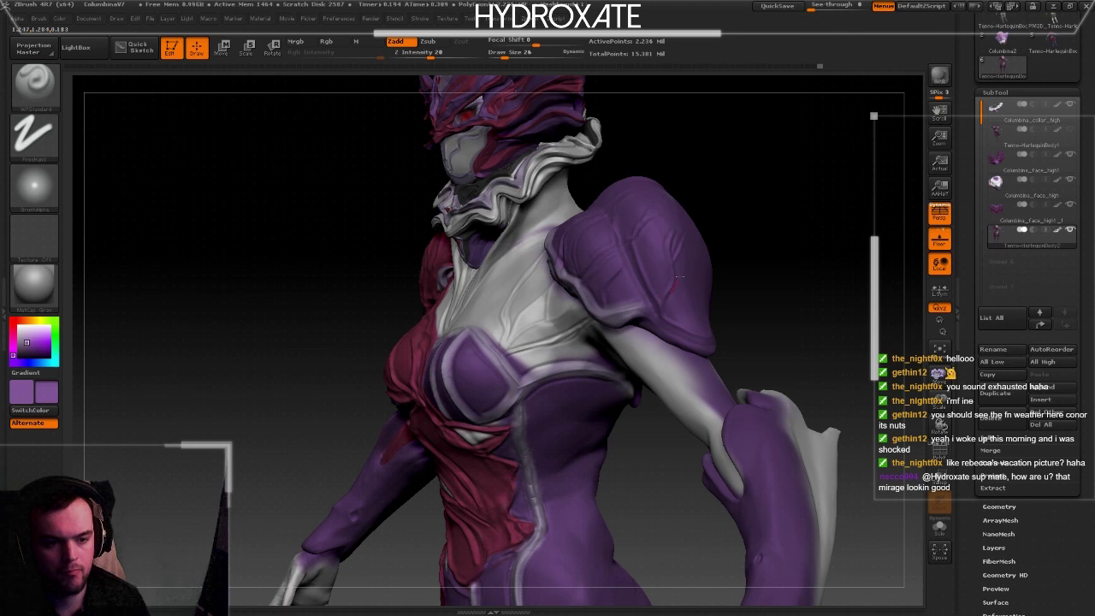
right_drag(667, 232, 651, 283)
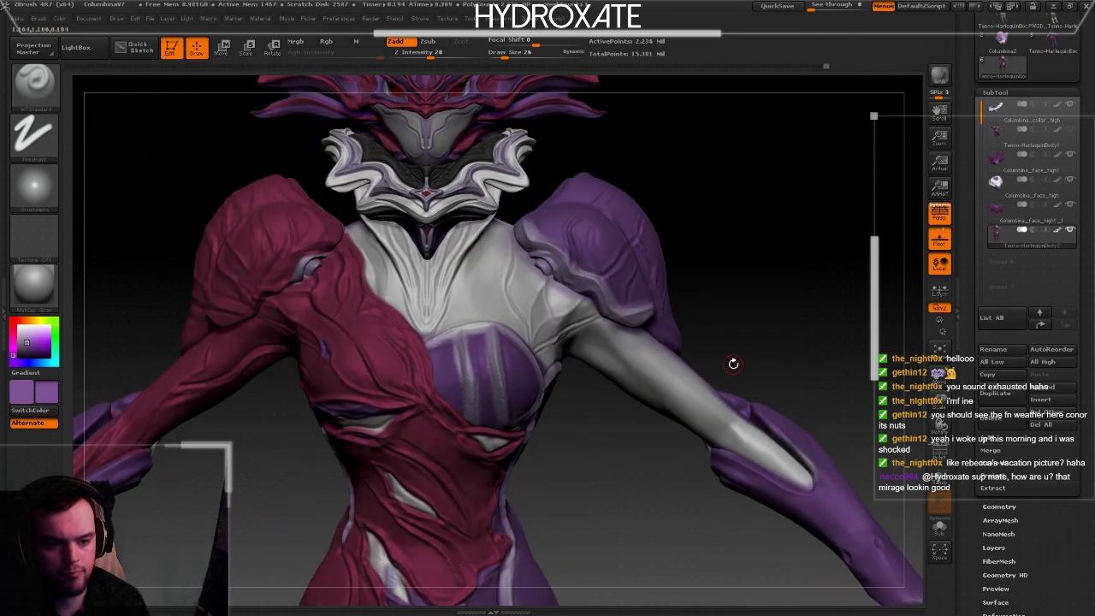
right_drag(734, 364, 688, 237)
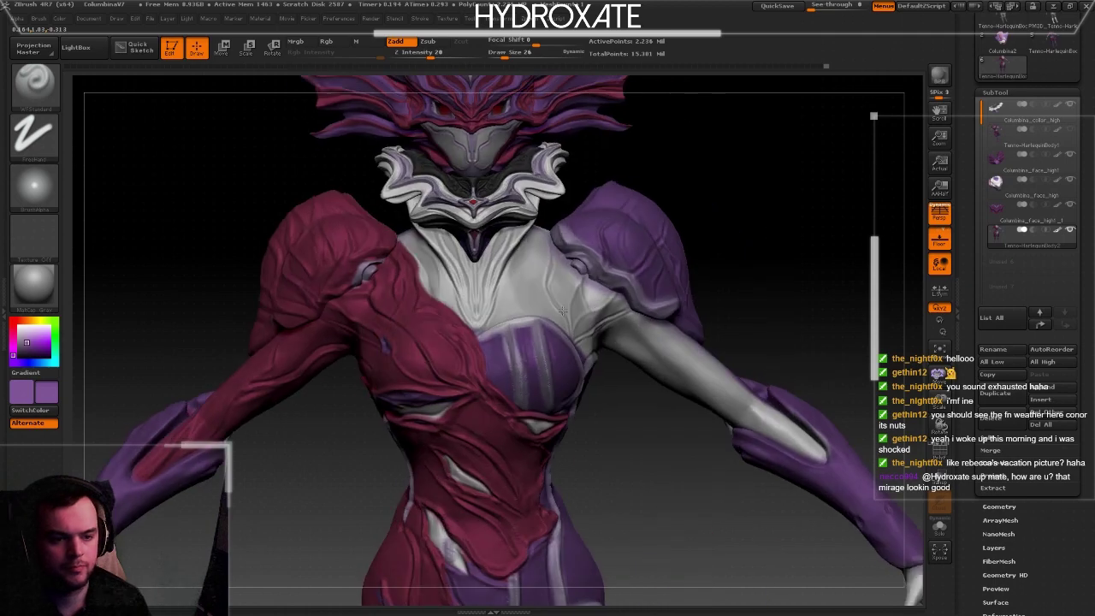
mouse_move(681, 268)
right_down()
mouse_move(724, 438)
mouse_move(856, 411)
right_up()
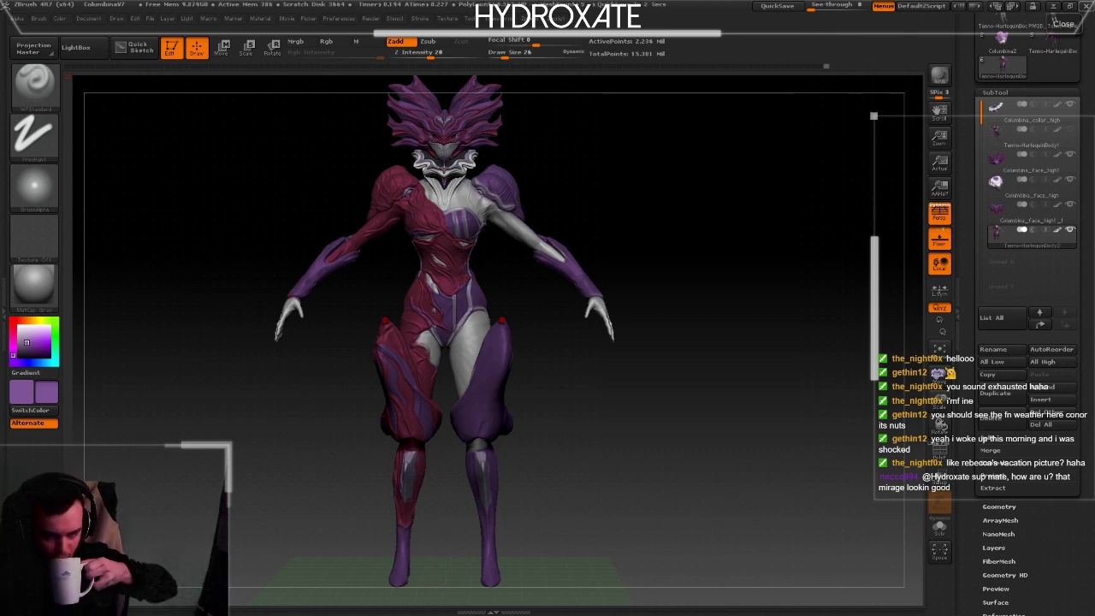
- Save the project with Ctrl+S and zoom out slightly on the full figure
key(ctrl+s)
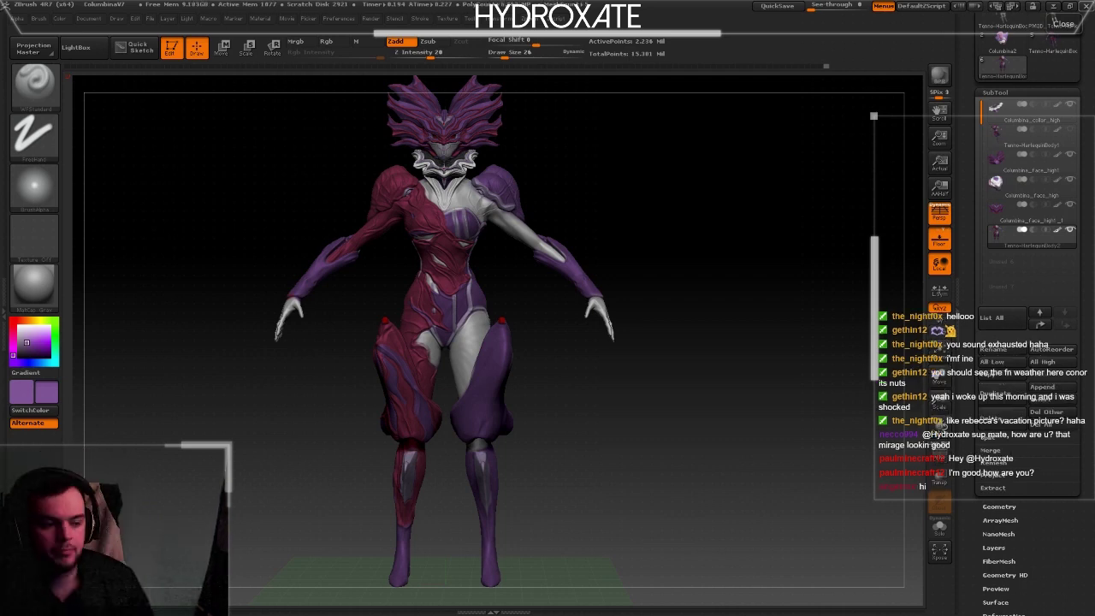
drag(940, 137, 940, 129)
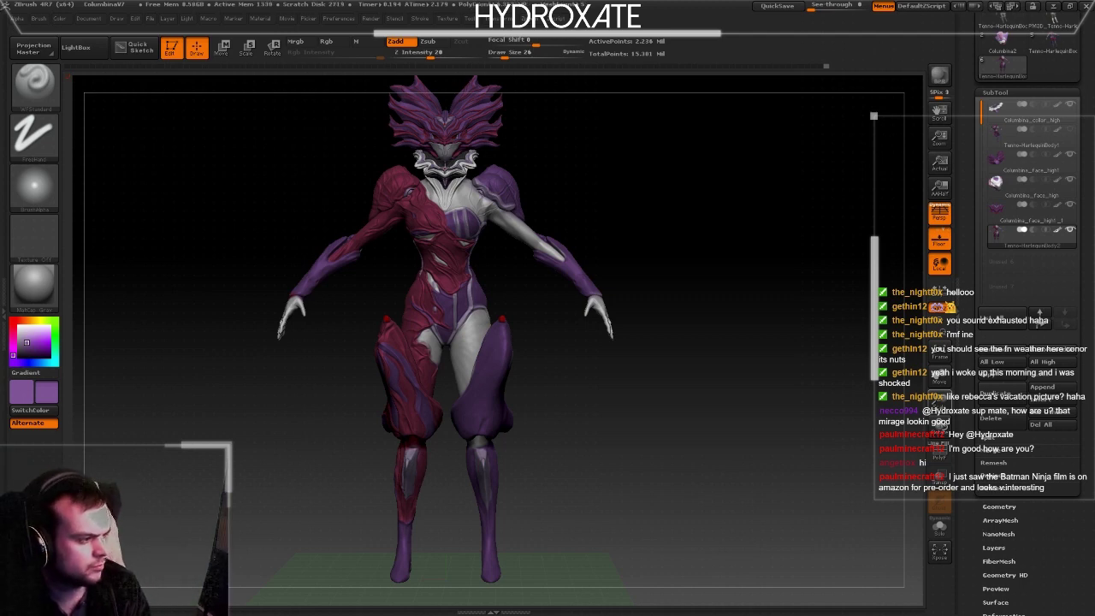
scroll(442, 382, up, 5)
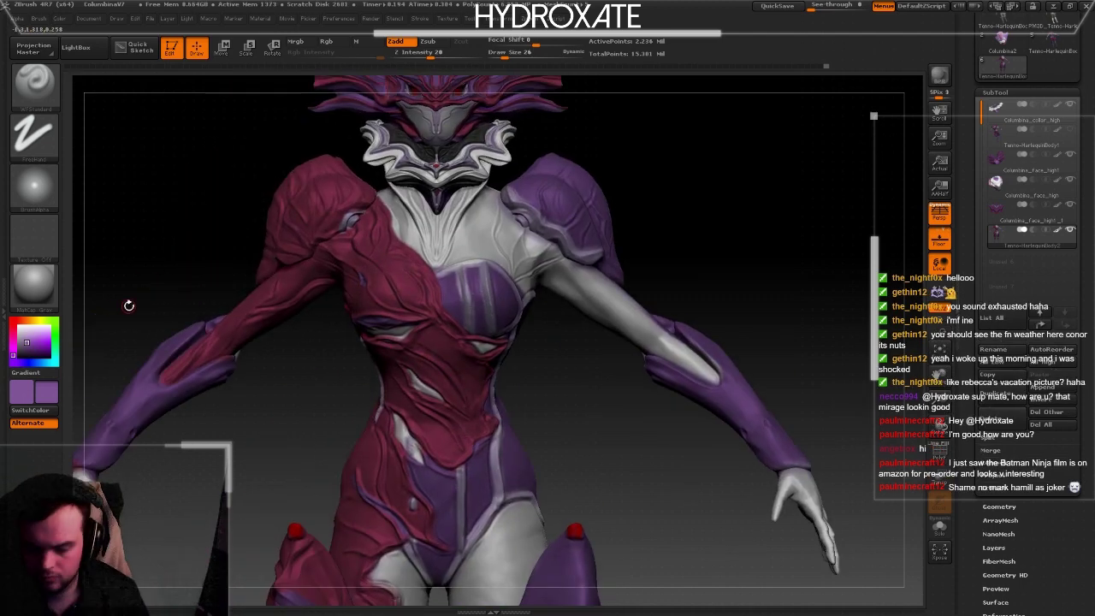
- Switch to colour painting with orange as the paint colour, framing the torso for the chest lines
key(c)
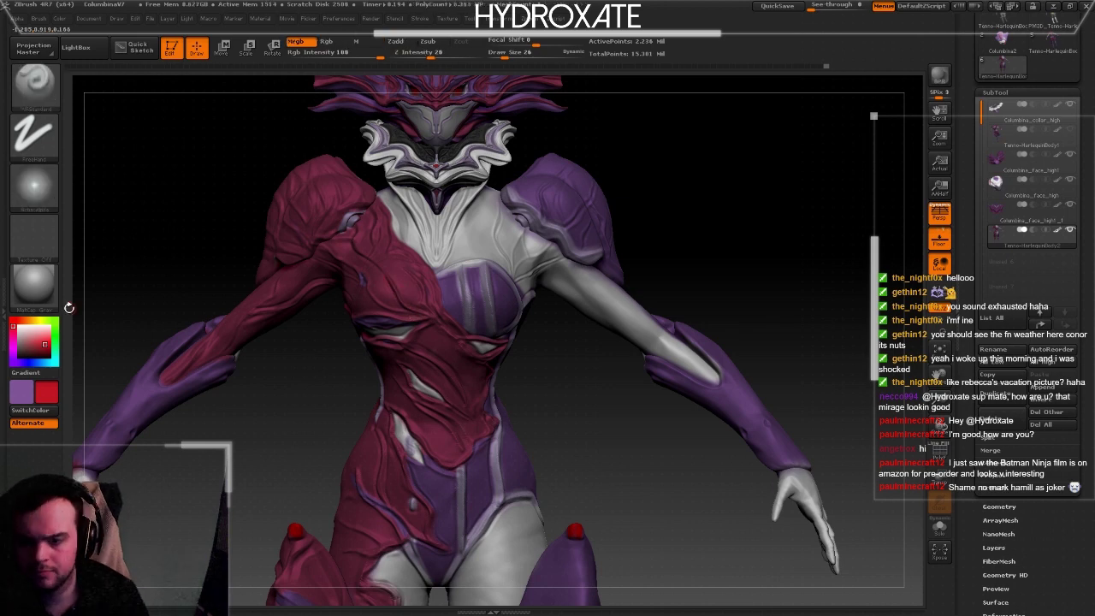
click(26, 321)
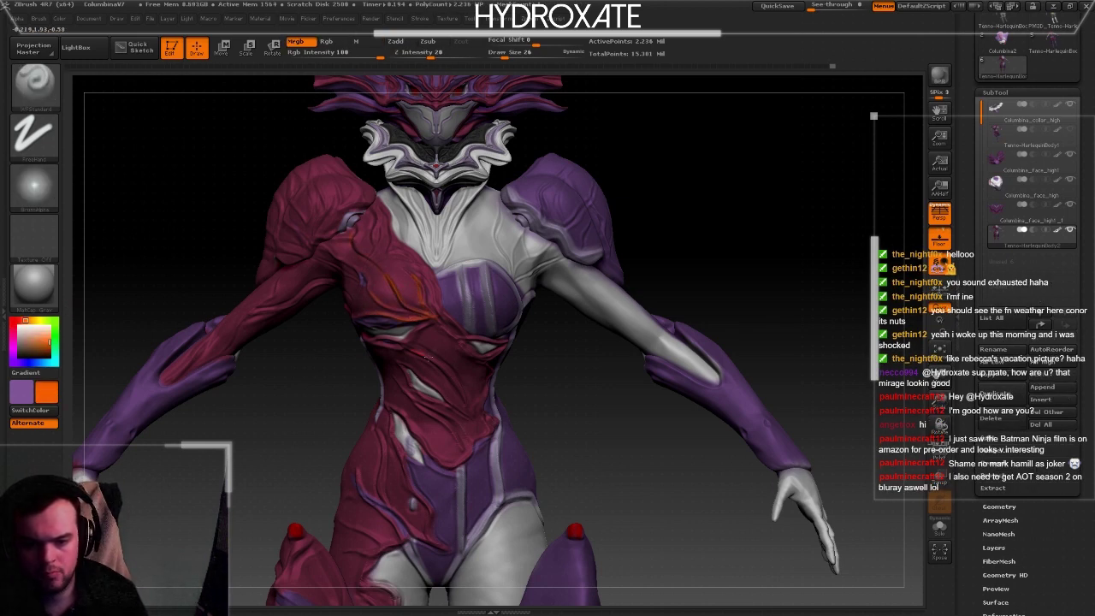
ctrl+right_drag(430, 357, 484, 462)
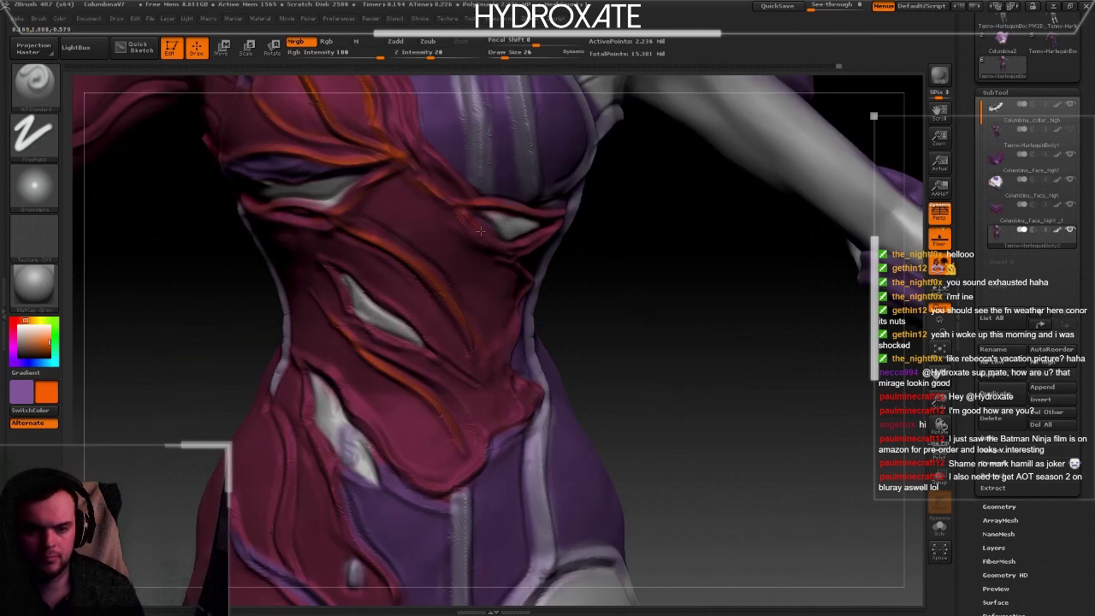
drag(939, 135, 940, 149)
key(f)
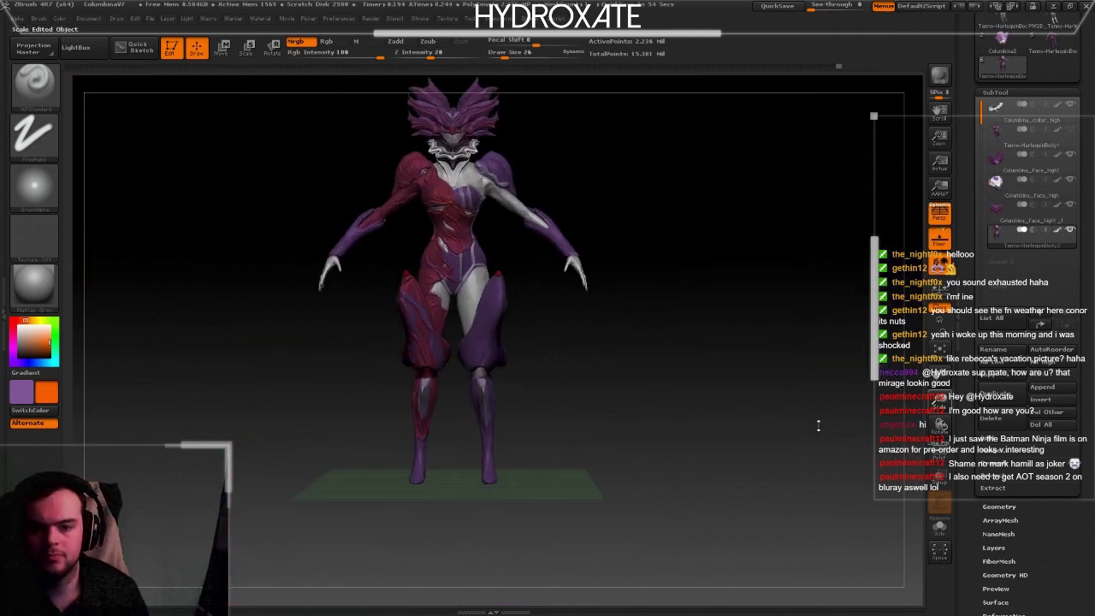
mouse_move(462, 479)
mouse_down()
mouse_move(406, 464)
mouse_move(373, 283)
mouse_move(338, 193)
mouse_up()
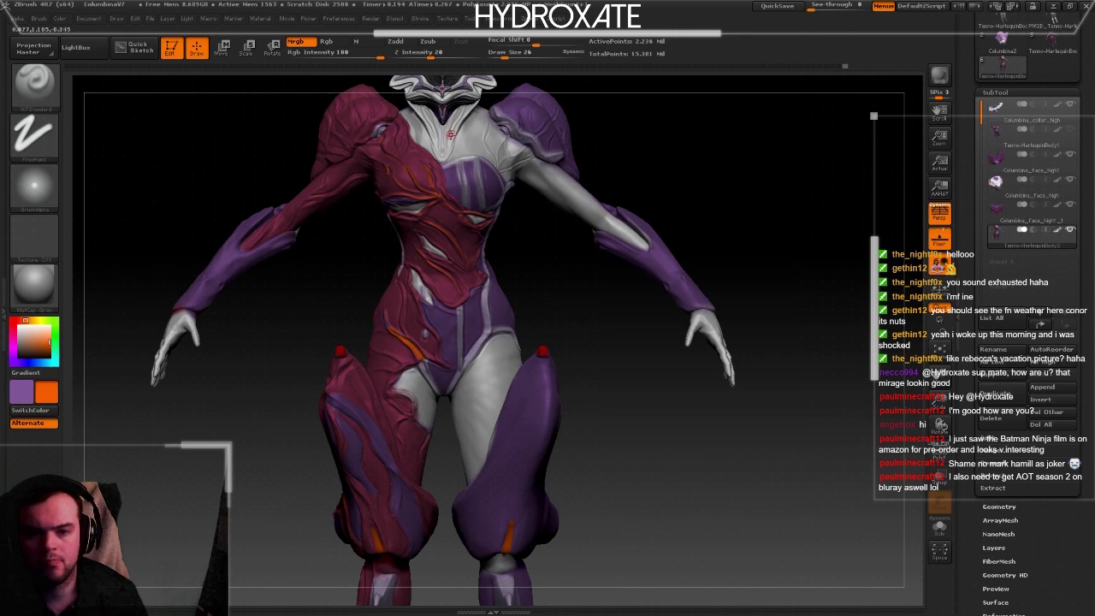
drag(451, 162, 485, 227)
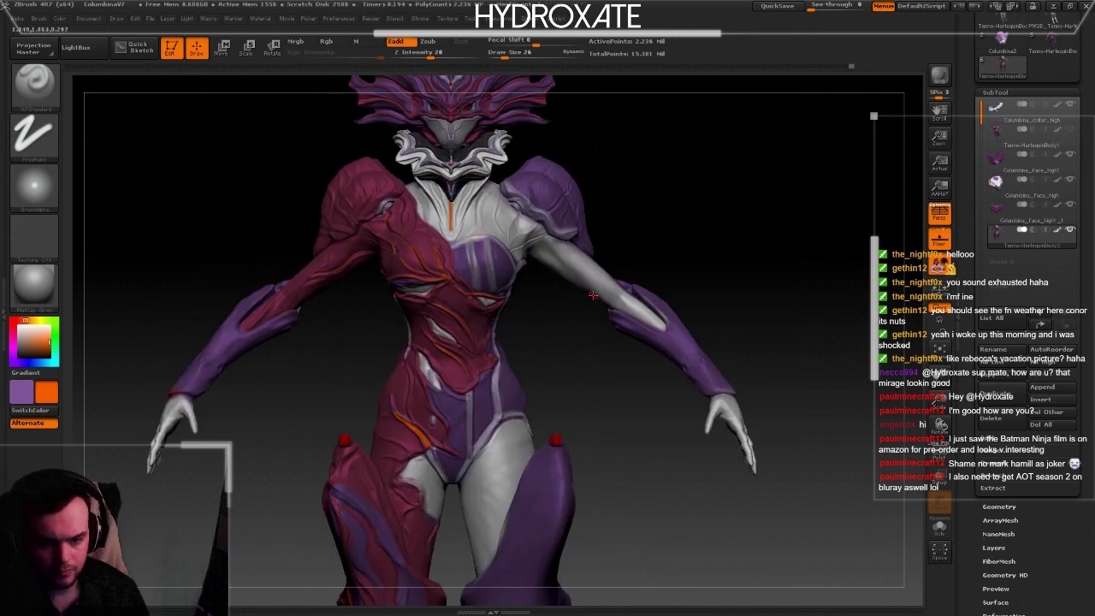
key(f)
mouse_move(684, 385)
mouse_down()
mouse_move(514, 385)
mouse_move(460, 431)
mouse_up()
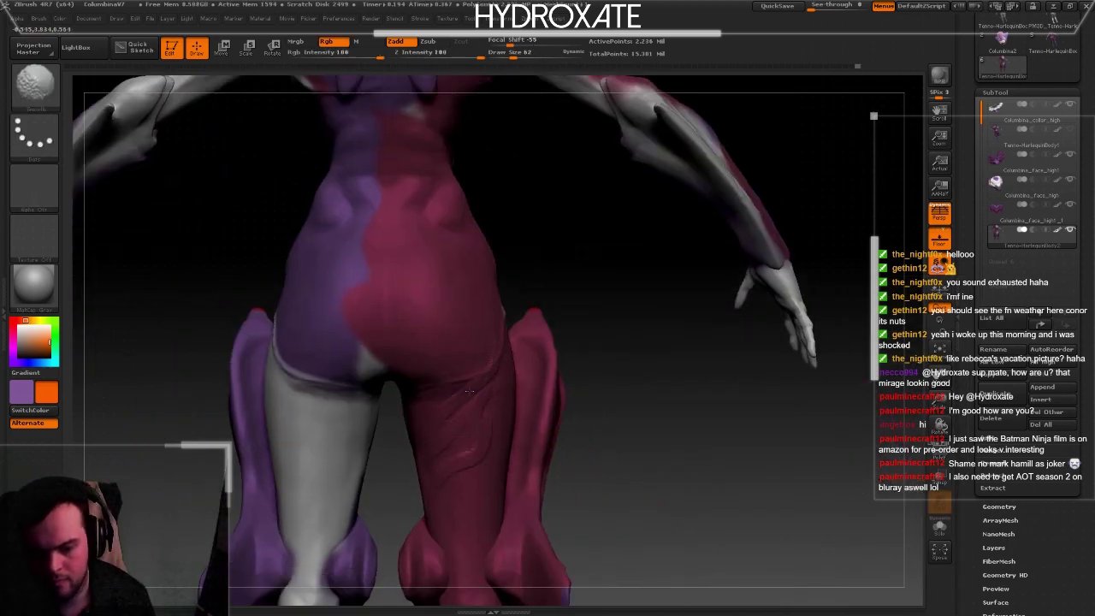
key(shift)
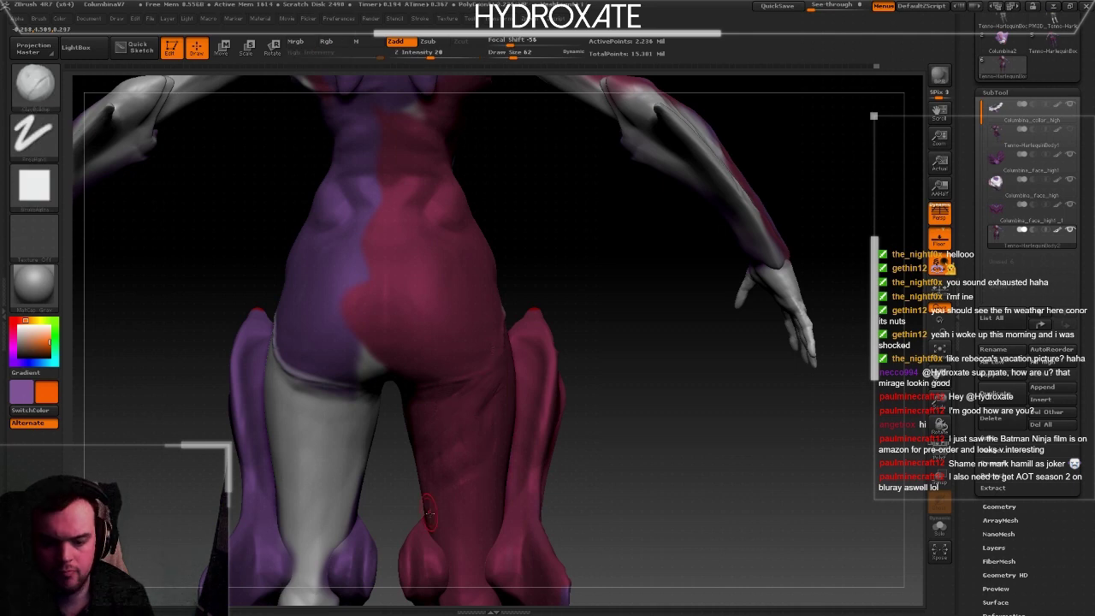
drag(471, 308, 542, 264)
key(shift)
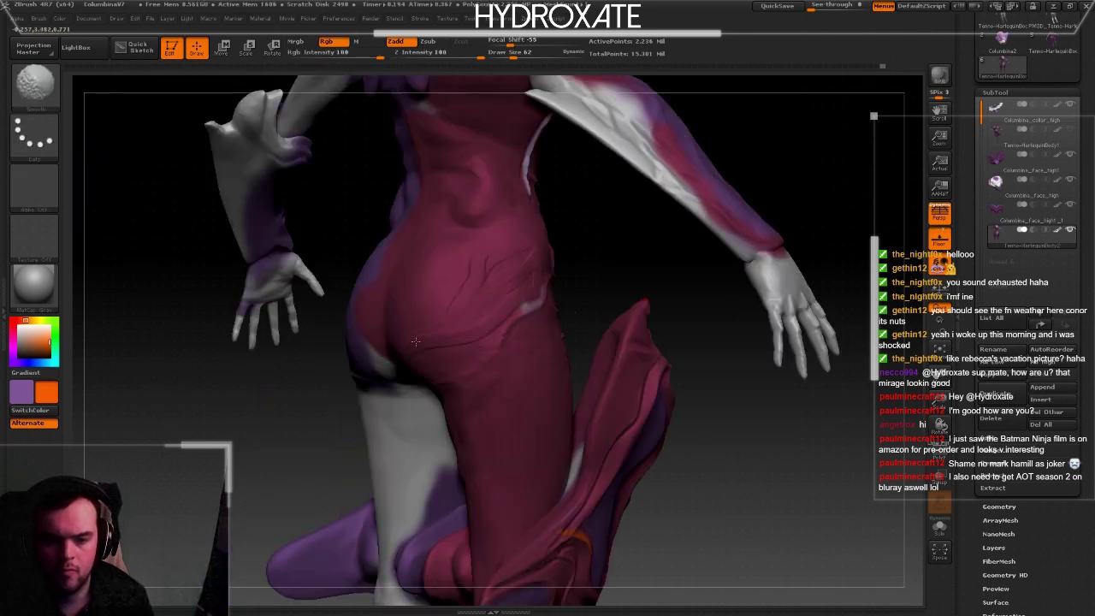
shift+drag(477, 345, 450, 399)
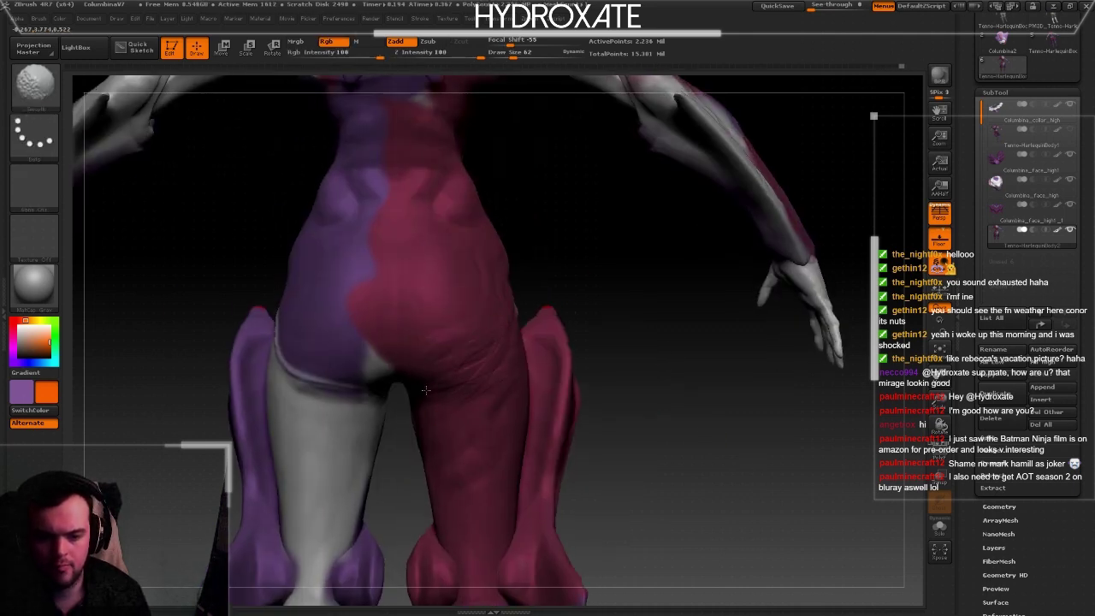
key(f)
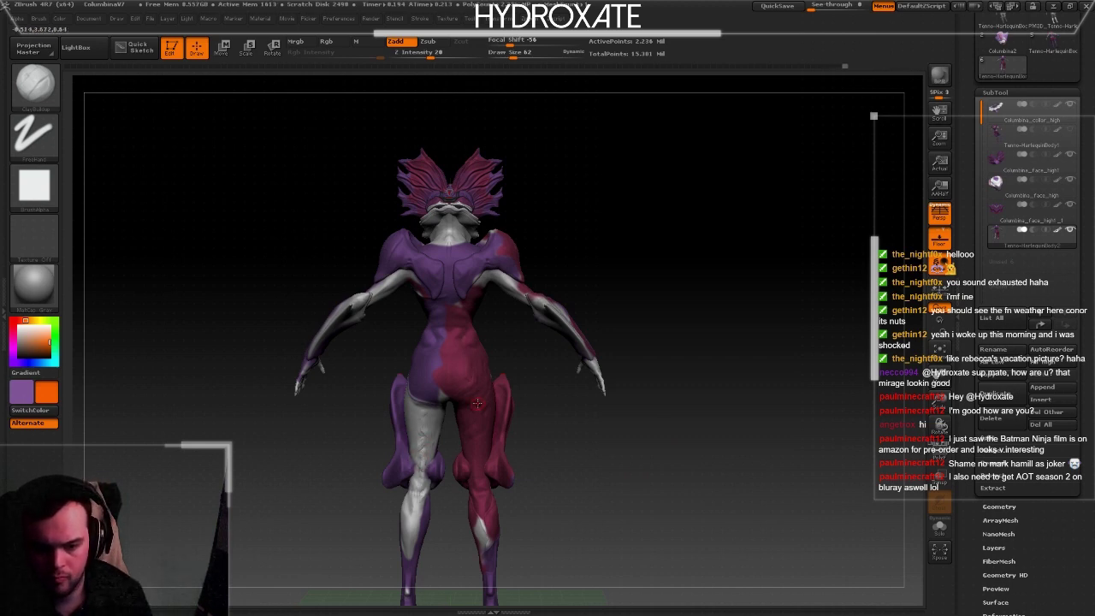
key(shift)
mouse_move(459, 402)
mouse_down()
mouse_move(432, 481)
mouse_move(596, 479)
mouse_move(439, 380)
mouse_up()
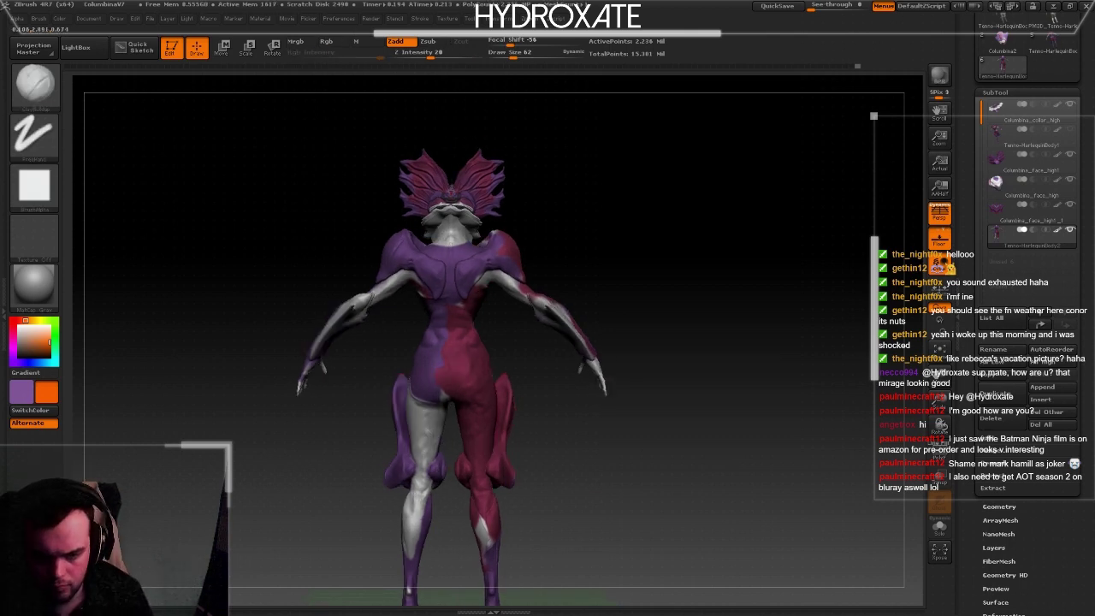
key(shift)
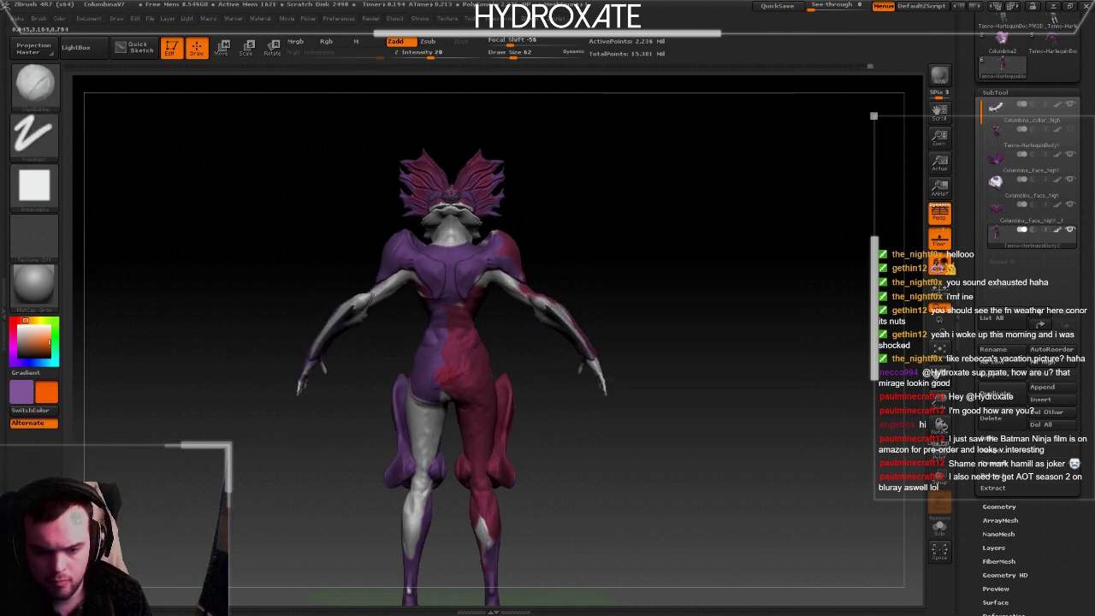
mouse_move(446, 379)
shift+mouse_down()
mouse_move(677, 460)
mouse_move(446, 383)
mouse_move(541, 375)
shift+mouse_up()
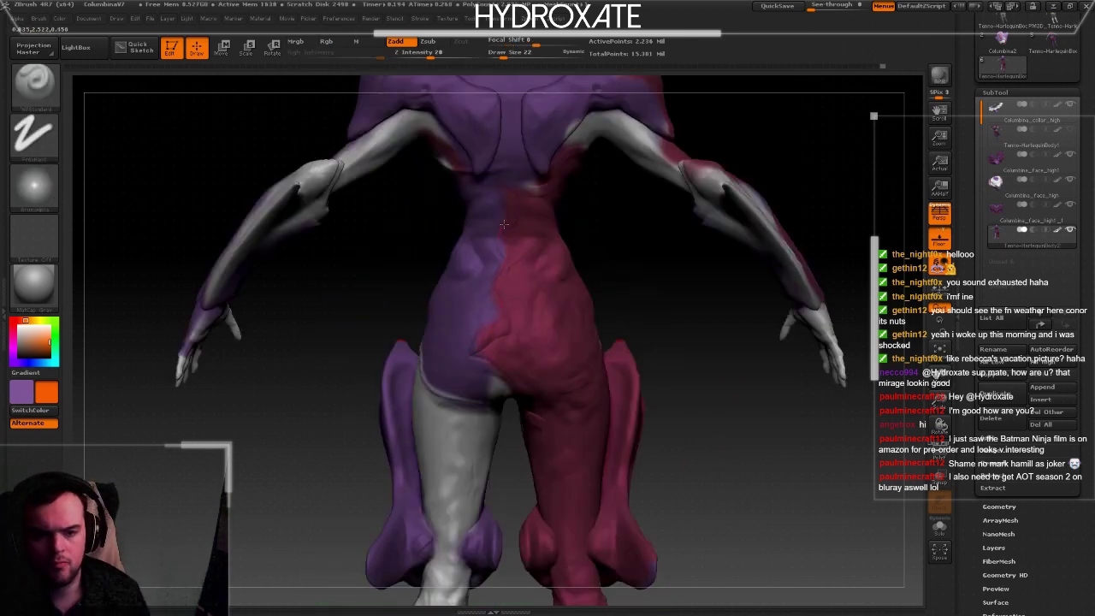
- Orbit around the figure to inspect the back, hips and legs from low and rear angles
key(shift)
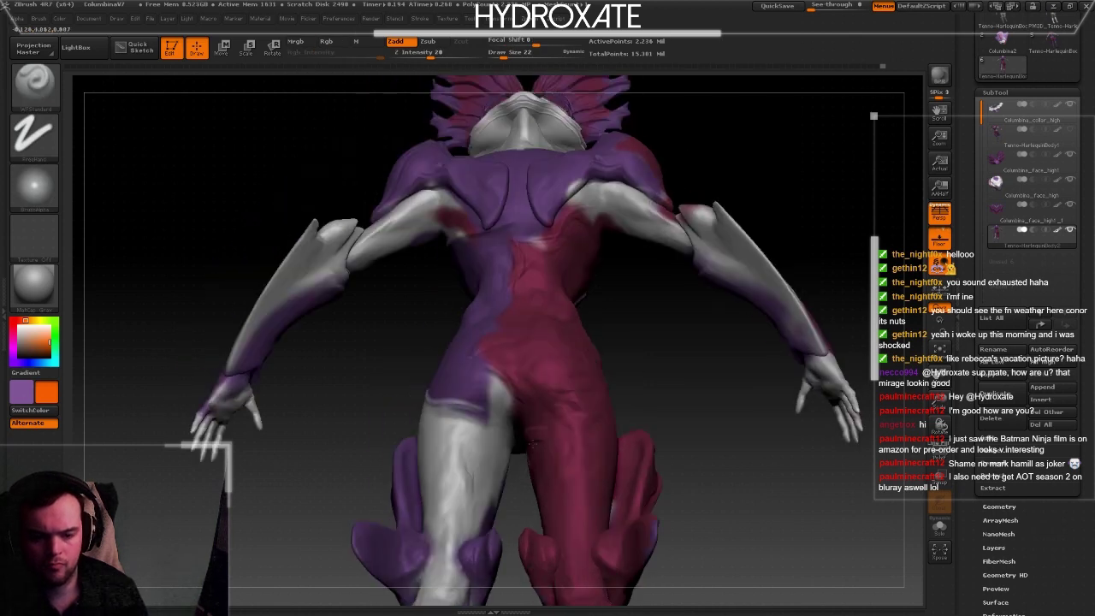
mouse_move(511, 398)
mouse_down()
mouse_move(532, 356)
mouse_move(575, 338)
mouse_move(626, 231)
mouse_up()
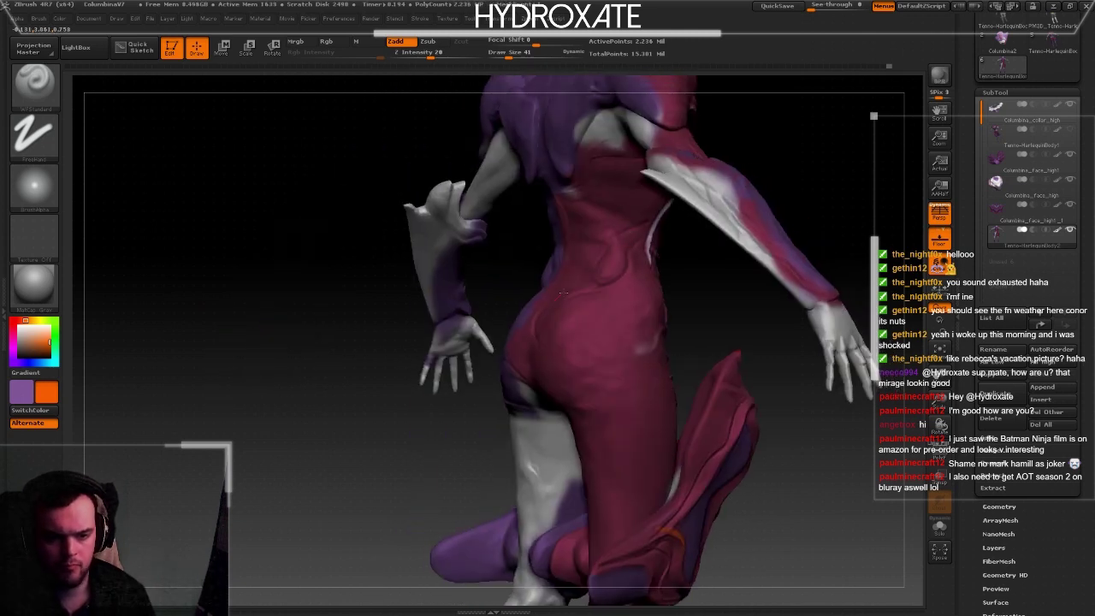
drag(562, 293, 581, 372)
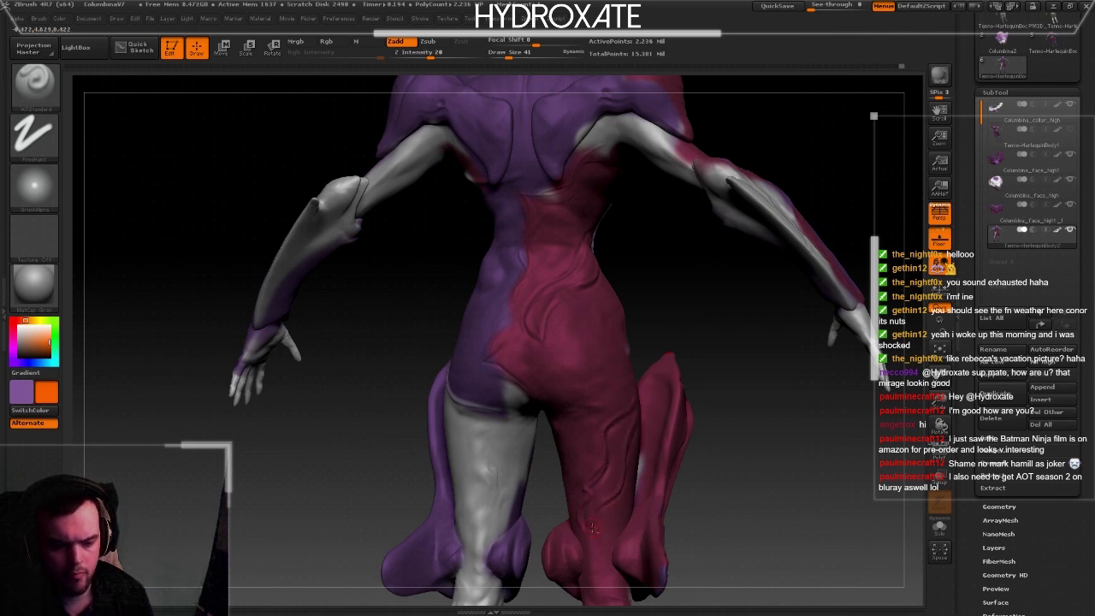
key(f)
mouse_move(651, 480)
mouse_down()
mouse_move(773, 437)
mouse_move(498, 211)
mouse_up()
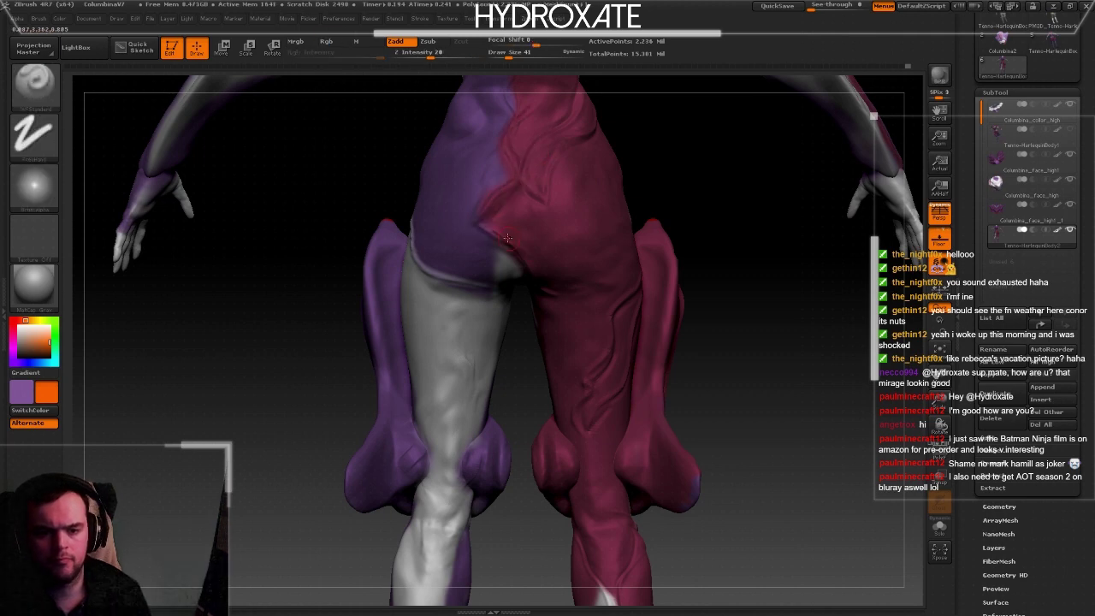
key(f)
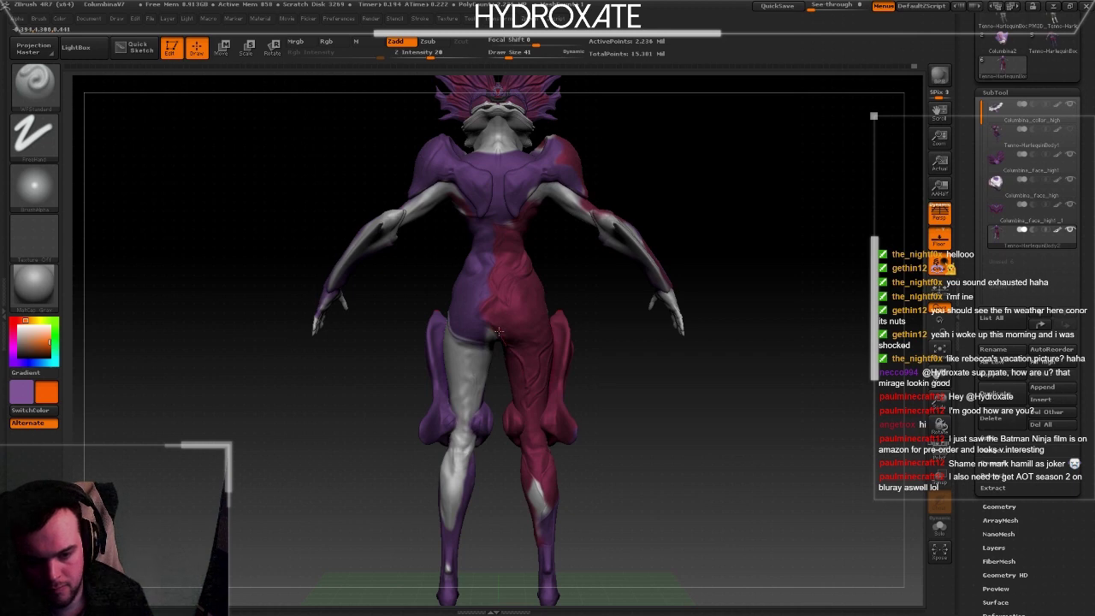
mouse_move(546, 196)
right_down()
mouse_move(573, 317)
mouse_move(538, 384)
mouse_move(552, 396)
mouse_move(599, 350)
mouse_move(530, 394)
right_up()
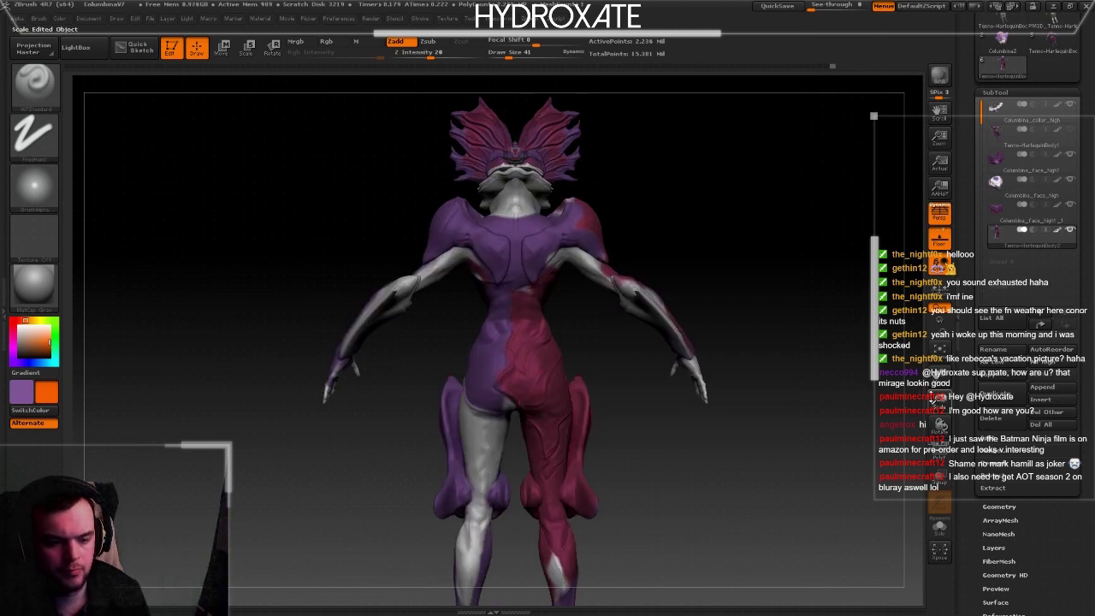
mouse_move(940, 401)
mouse_down()
mouse_move(940, 428)
mouse_move(940, 377)
mouse_up()
right_drag(513, 402, 535, 411)
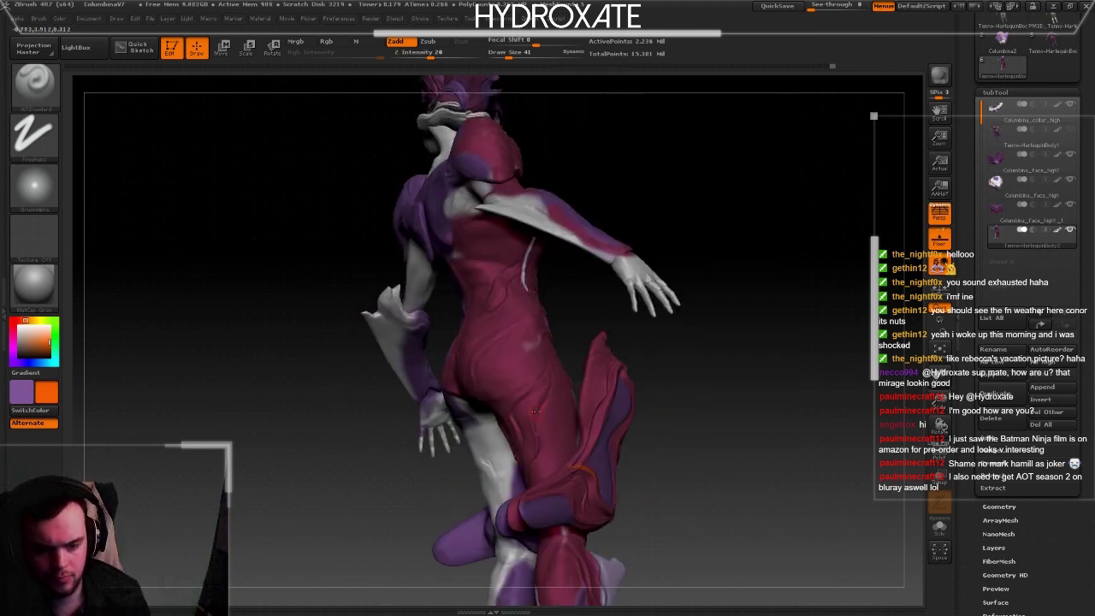
mouse_move(549, 366)
right_down()
mouse_move(630, 367)
mouse_move(436, 356)
right_up()
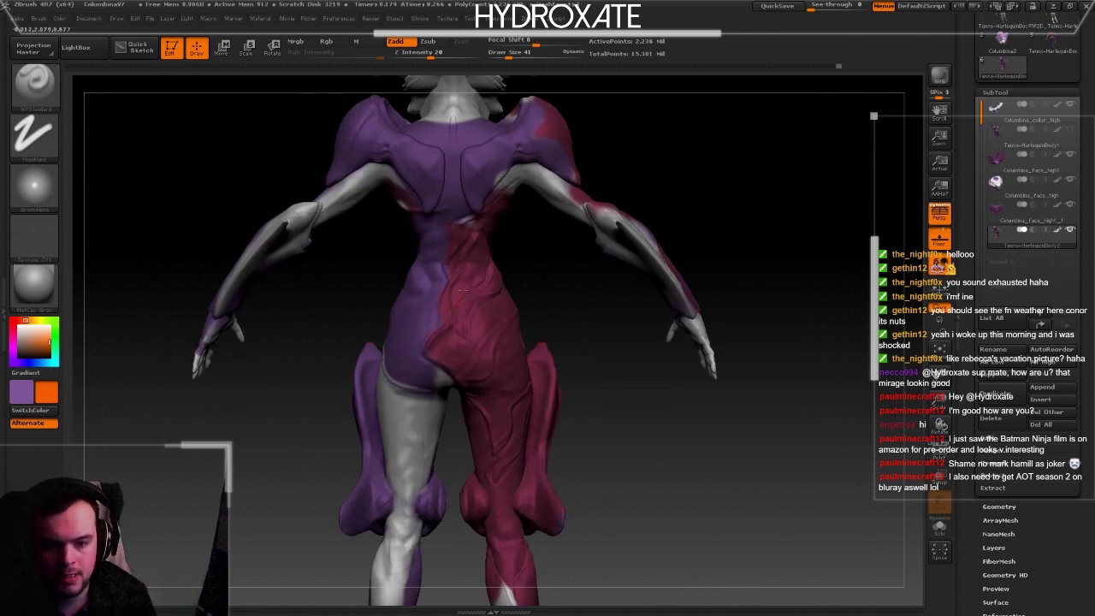
right_drag(538, 272, 599, 283)
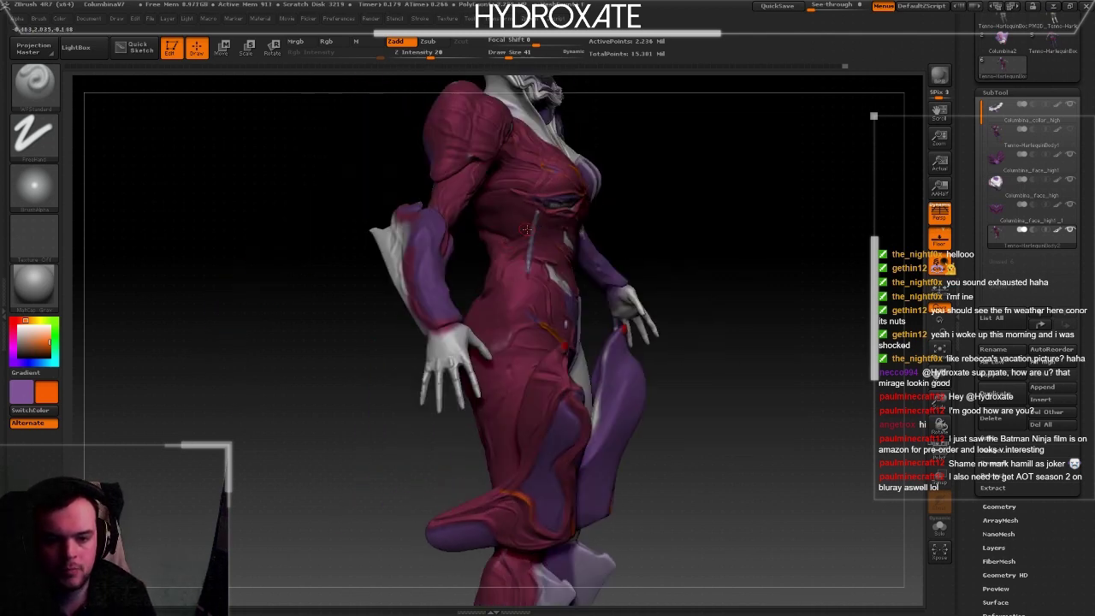
right_drag(316, 326, 442, 206)
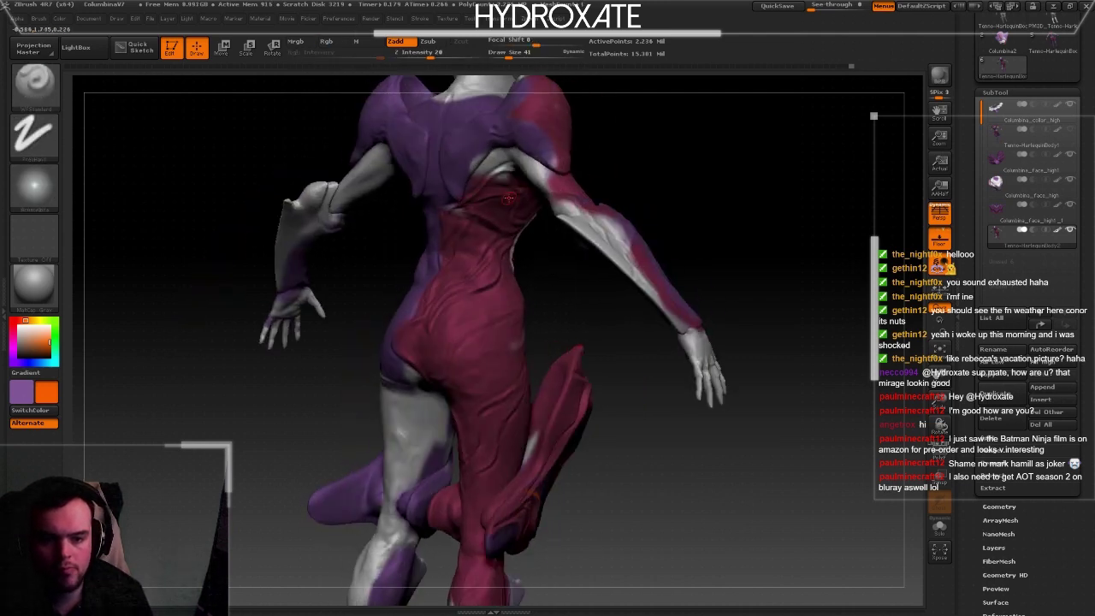
key(f)
alt+right_drag(714, 367, 414, 357)
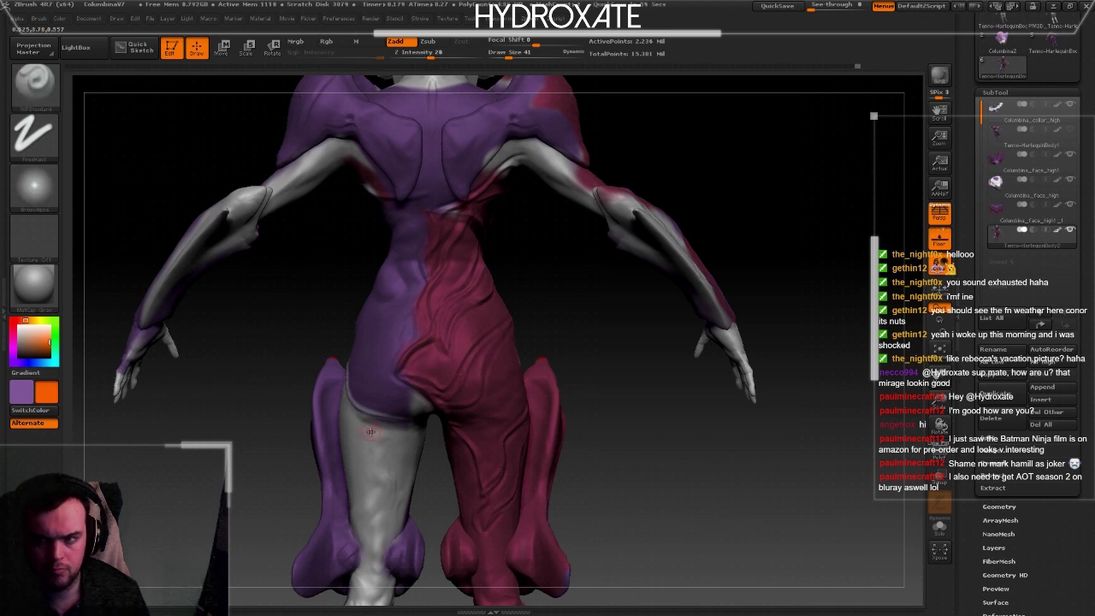
key(f)
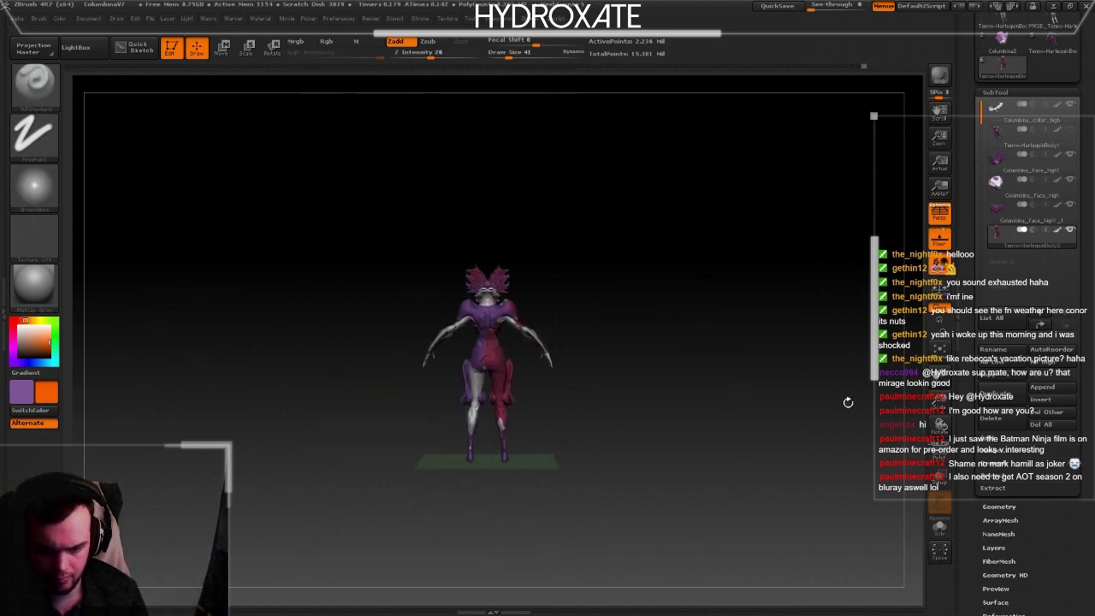
- Save the project, then orbit close around the hips, back and hand
key(ctrl+s)
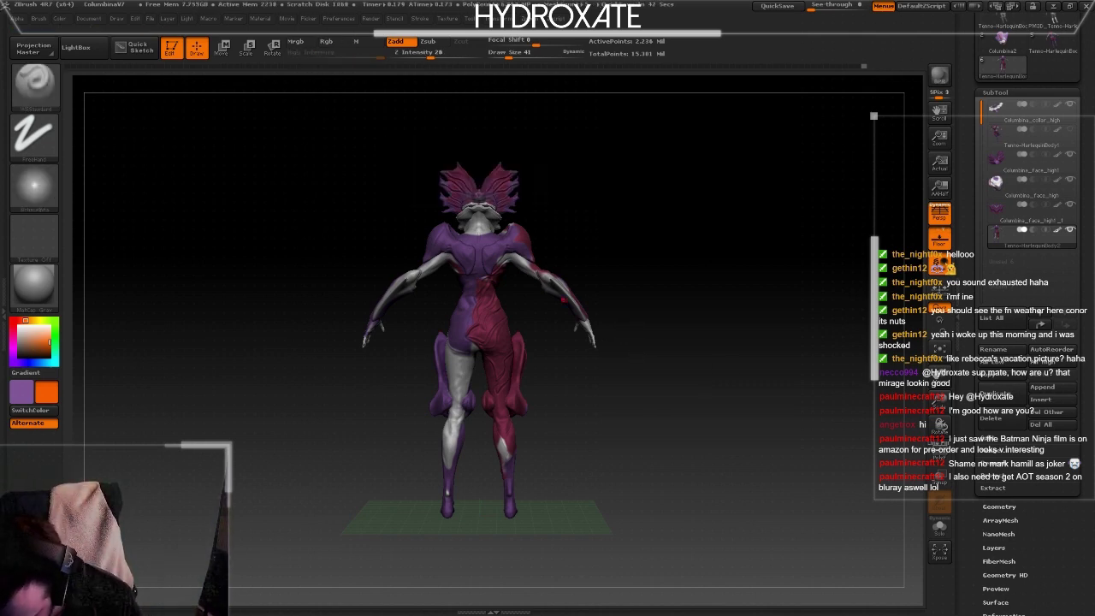
mouse_move(713, 345)
alt+mouse_down()
mouse_move(723, 467)
mouse_move(452, 310)
alt+mouse_up()
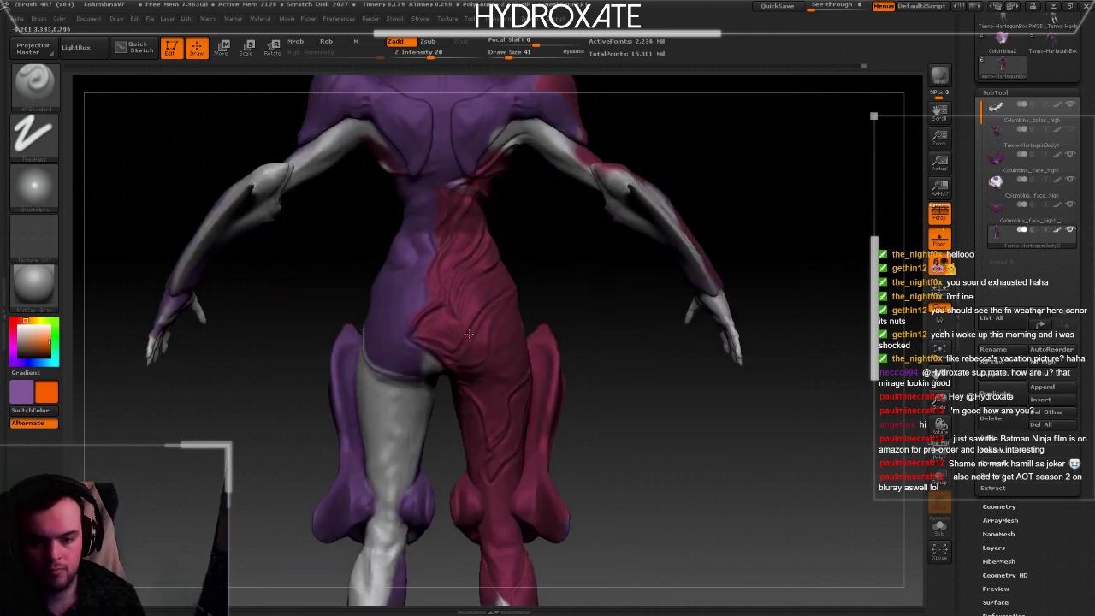
drag(693, 434, 719, 335)
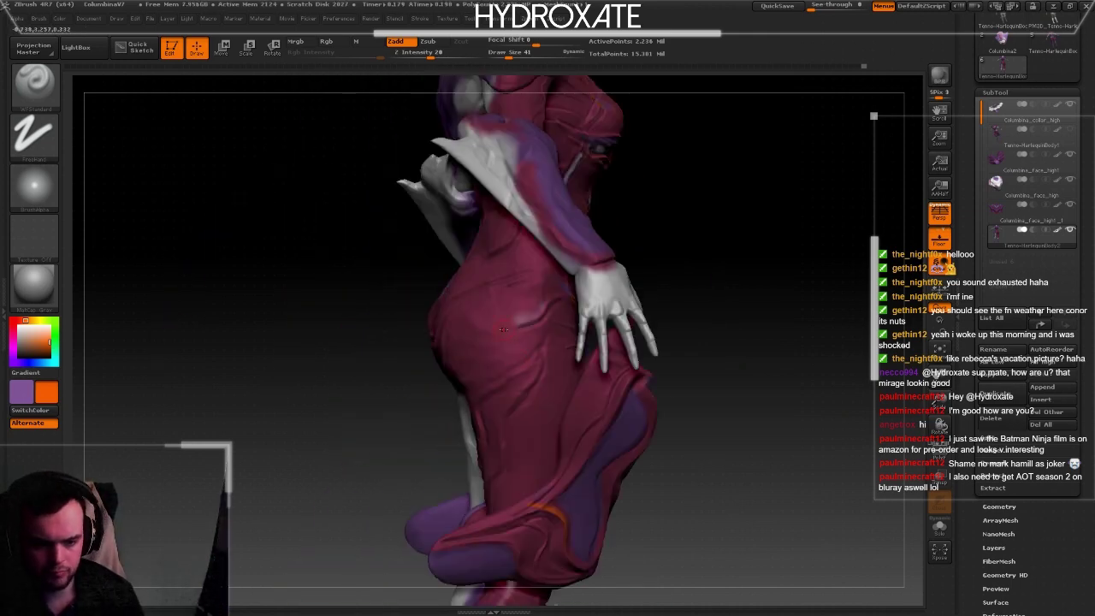
mouse_move(564, 286)
mouse_down()
mouse_move(529, 317)
mouse_move(594, 324)
mouse_move(526, 411)
mouse_up()
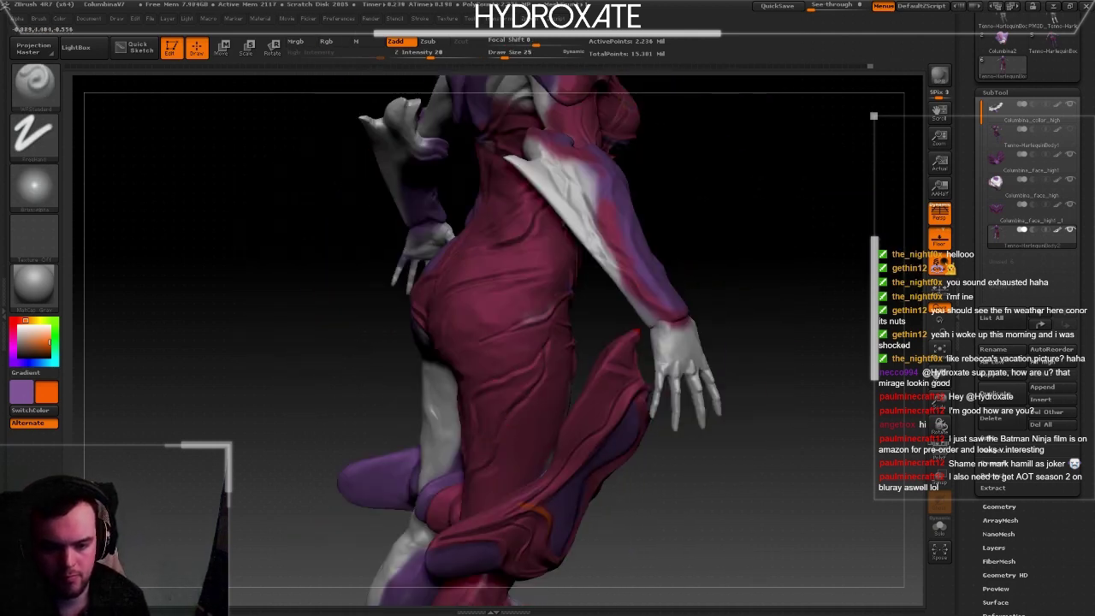
mouse_move(470, 368)
mouse_down()
mouse_move(503, 288)
mouse_move(545, 257)
mouse_up()
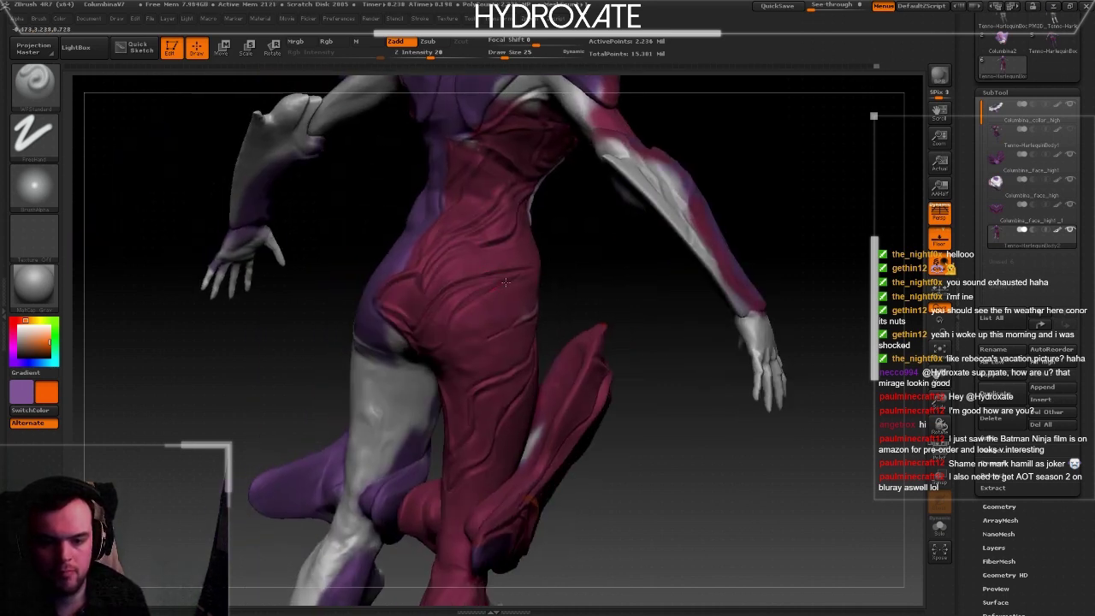
drag(440, 348, 409, 339)
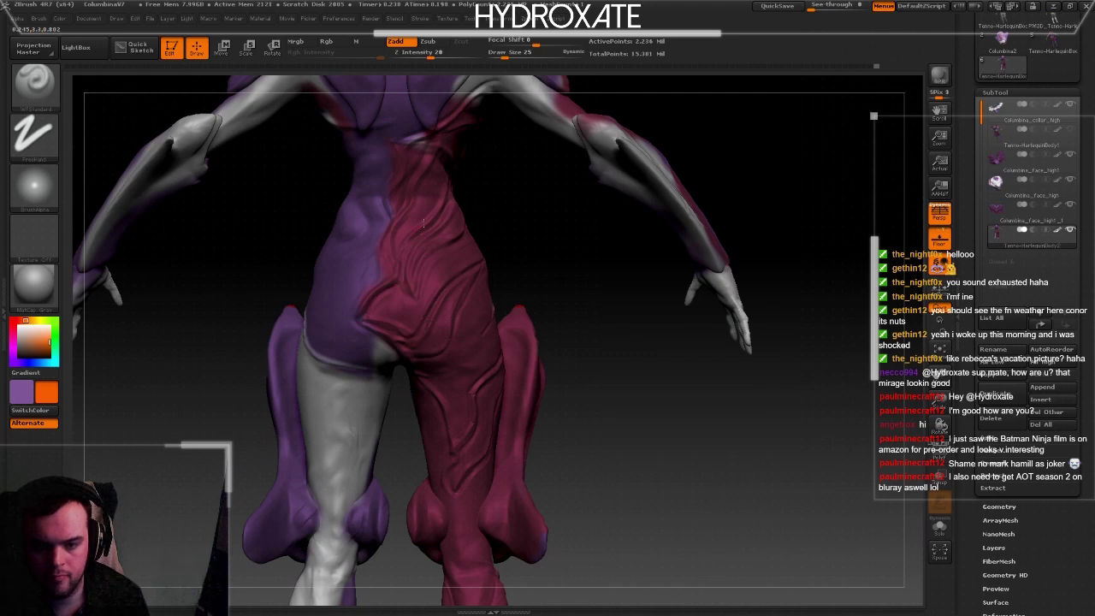
drag(391, 160, 428, 213)
key(f)
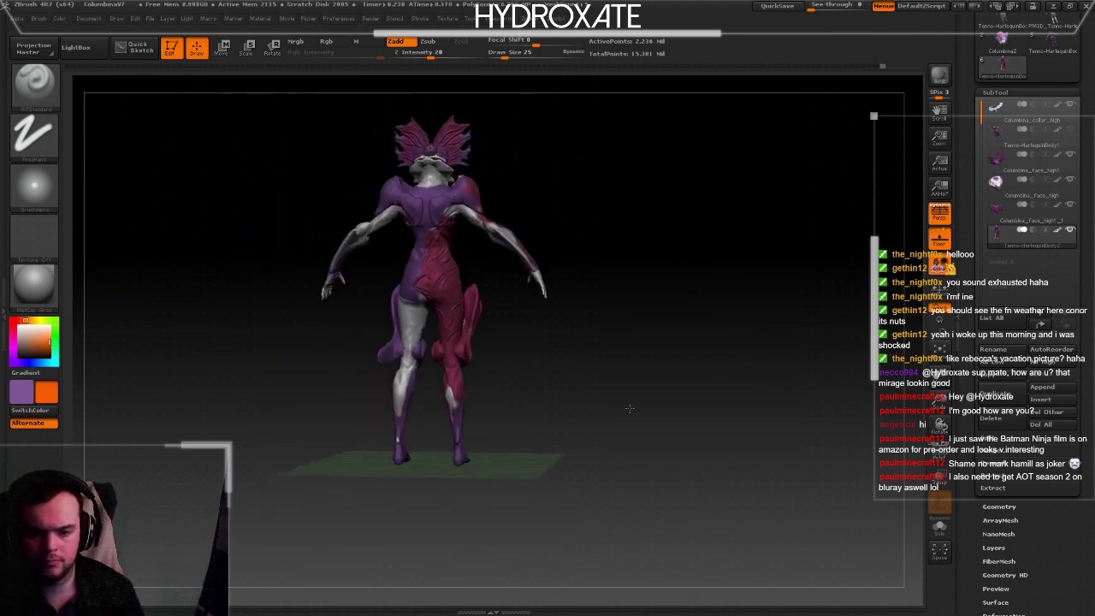
drag(770, 343, 599, 359)
mouse_move(492, 325)
alt+mouse_down()
mouse_move(492, 354)
mouse_move(530, 303)
mouse_move(397, 308)
alt+mouse_up()
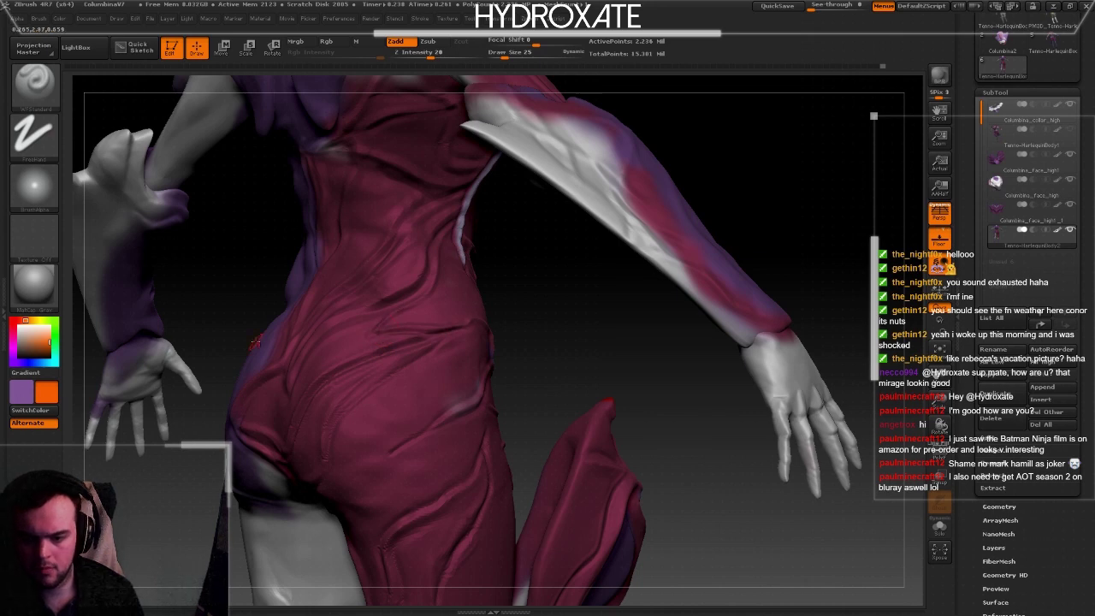
- Switch to colour-only painting in purple with a larger brush, zoomed on the torso and hips
key(c)
key(bracketright)
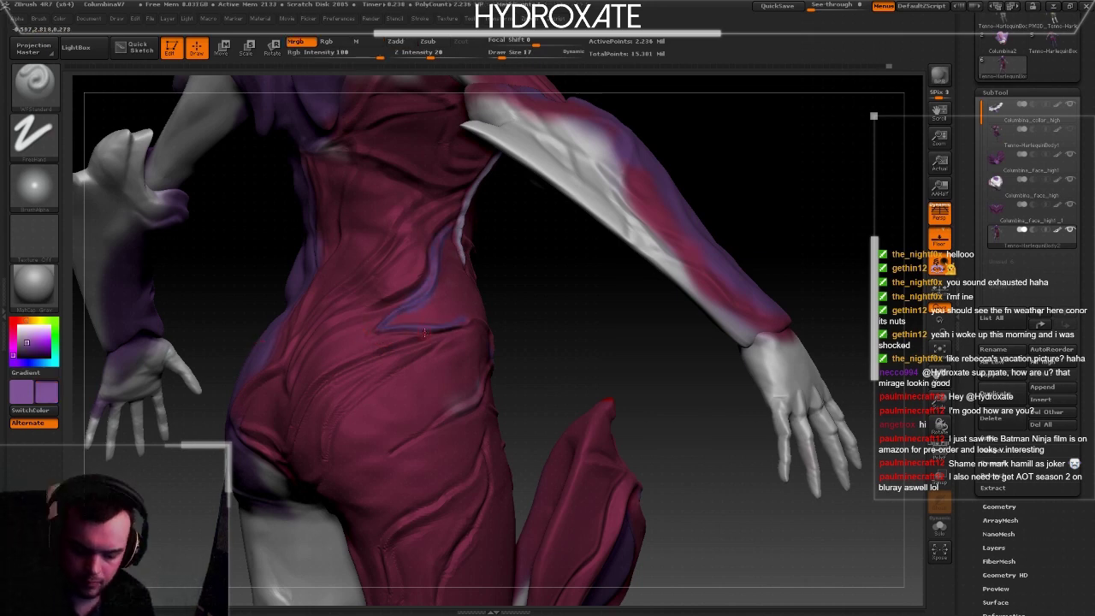
drag(453, 313, 484, 339)
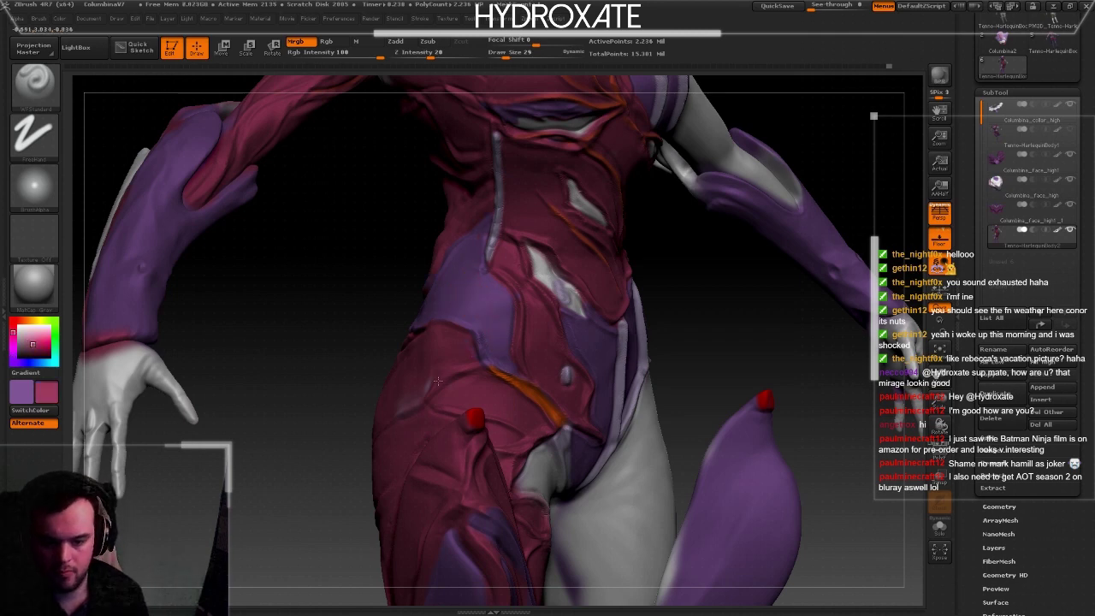
key(f)
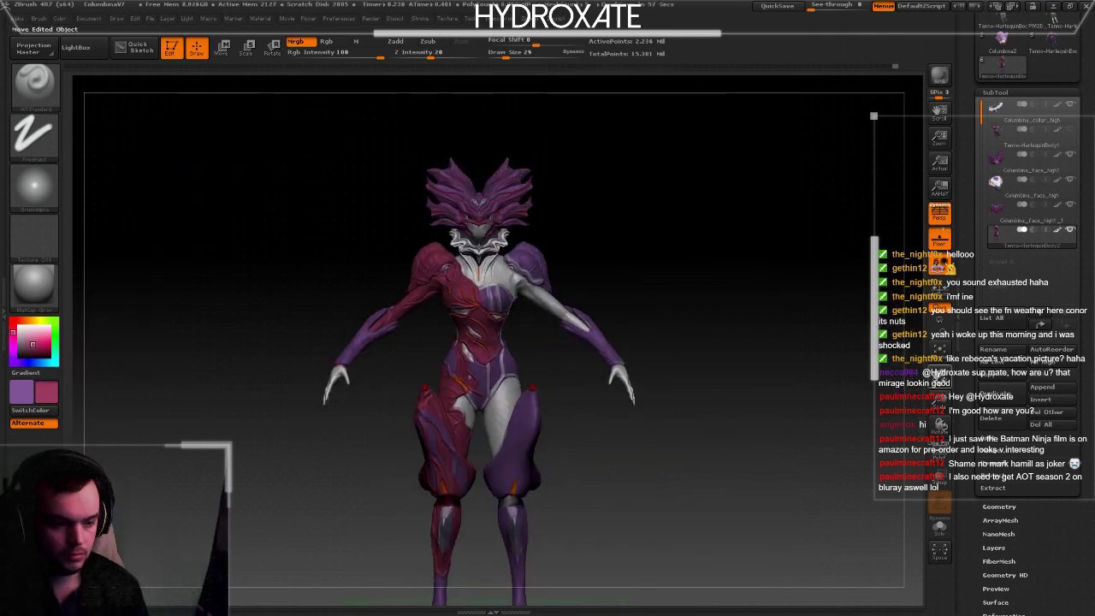
alt+drag(828, 453, 463, 321)
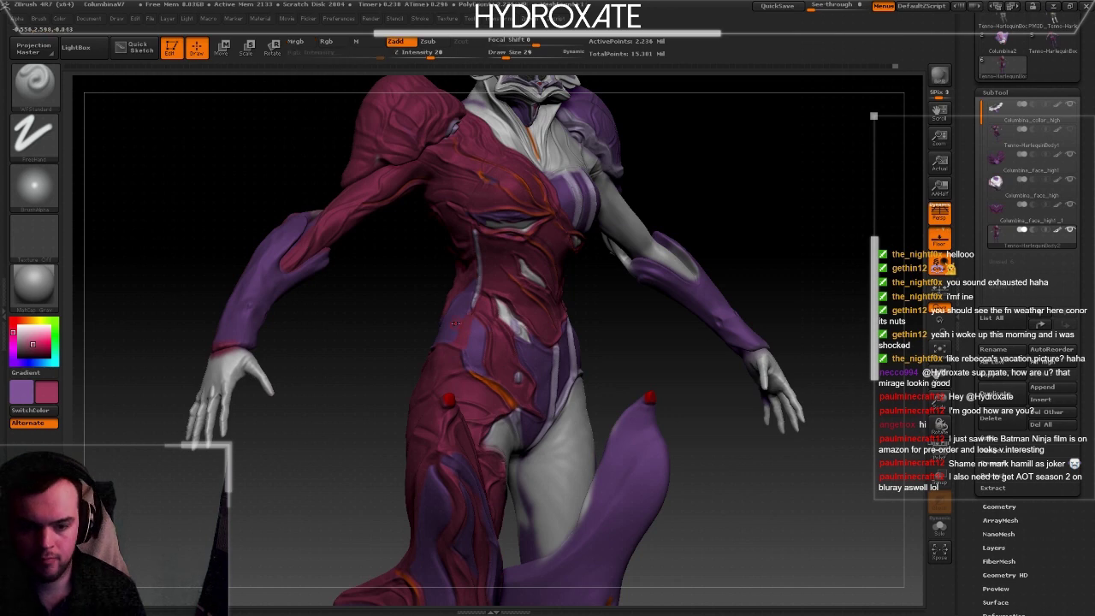
- Swap back from the colour-painting brush to the Zadd sculpting brush and orbit to the side
key(b)
key(c)
key(b)
key(b)
key(m)
key(v)
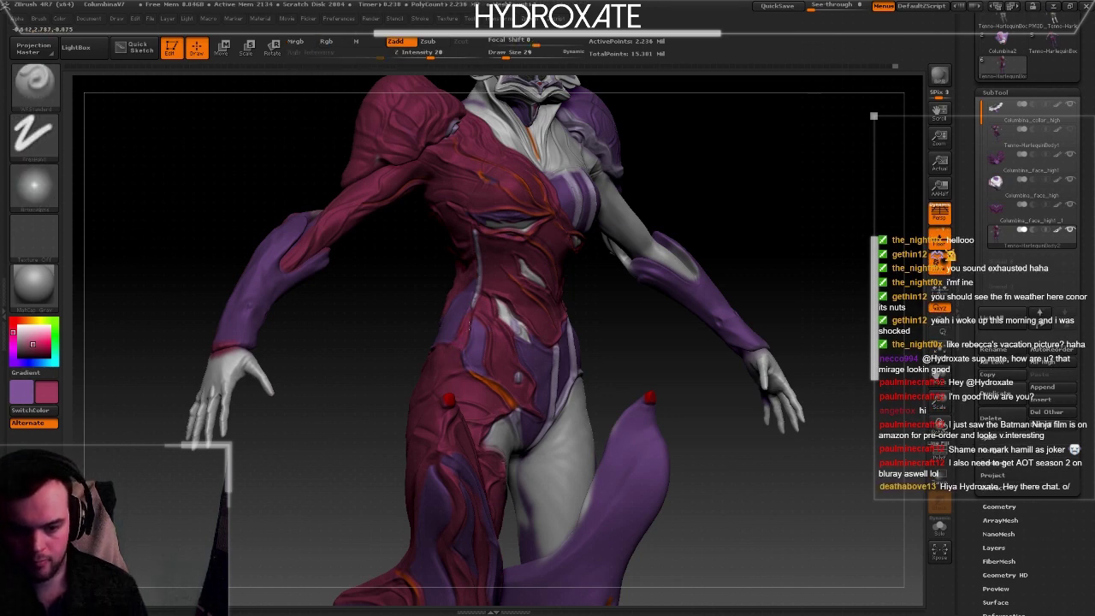
key(f)
mouse_move(650, 402)
mouse_down()
mouse_move(760, 417)
mouse_move(694, 420)
mouse_up()
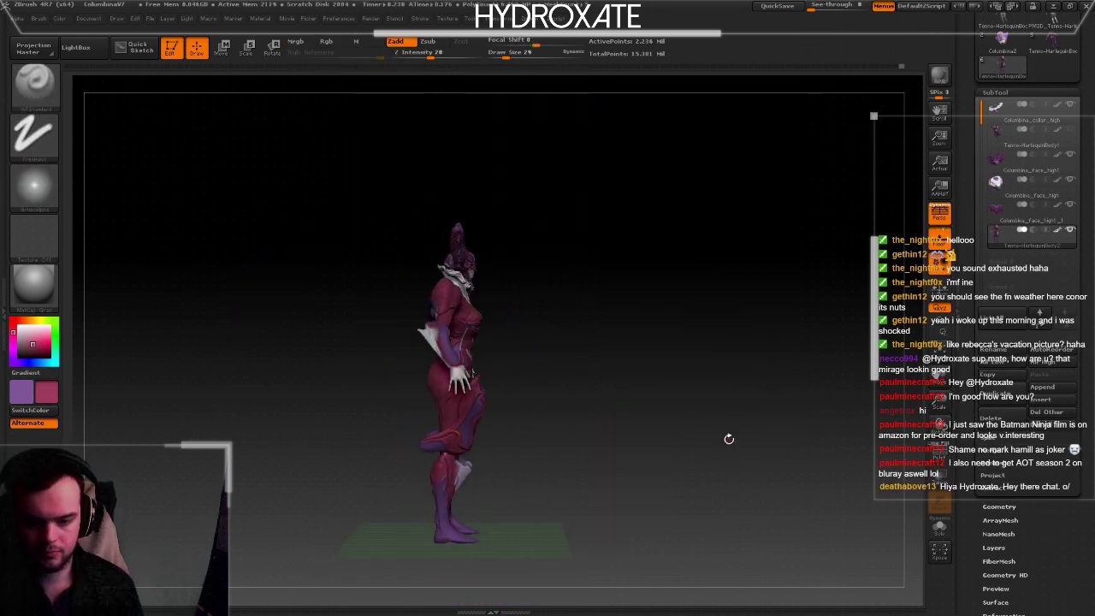
- Save the project, shrink the brush, and zoom back in on the torso
key(ctrl+s)
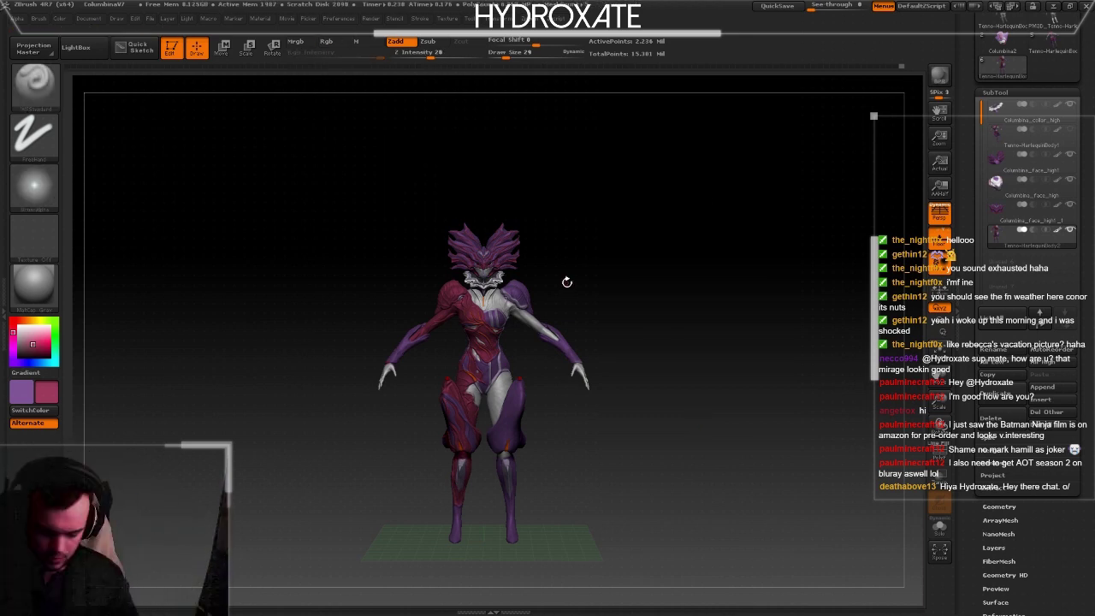
mouse_move(940, 404)
mouse_down()
mouse_move(972, 494)
mouse_move(571, 338)
mouse_move(477, 236)
mouse_up()
drag(422, 271, 657, 346)
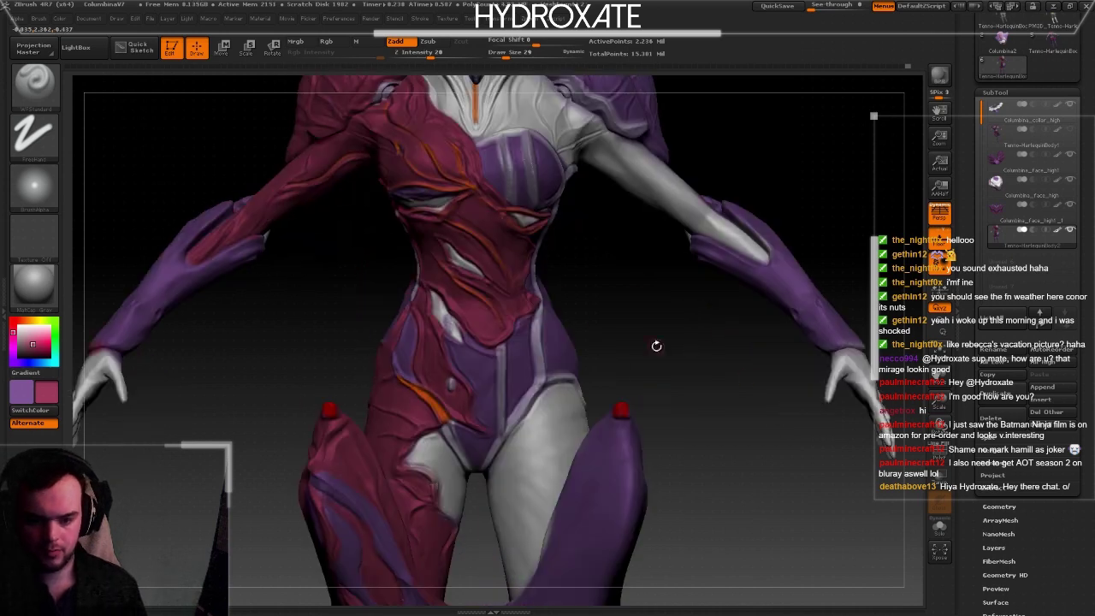
key([)
drag(448, 298, 789, 404)
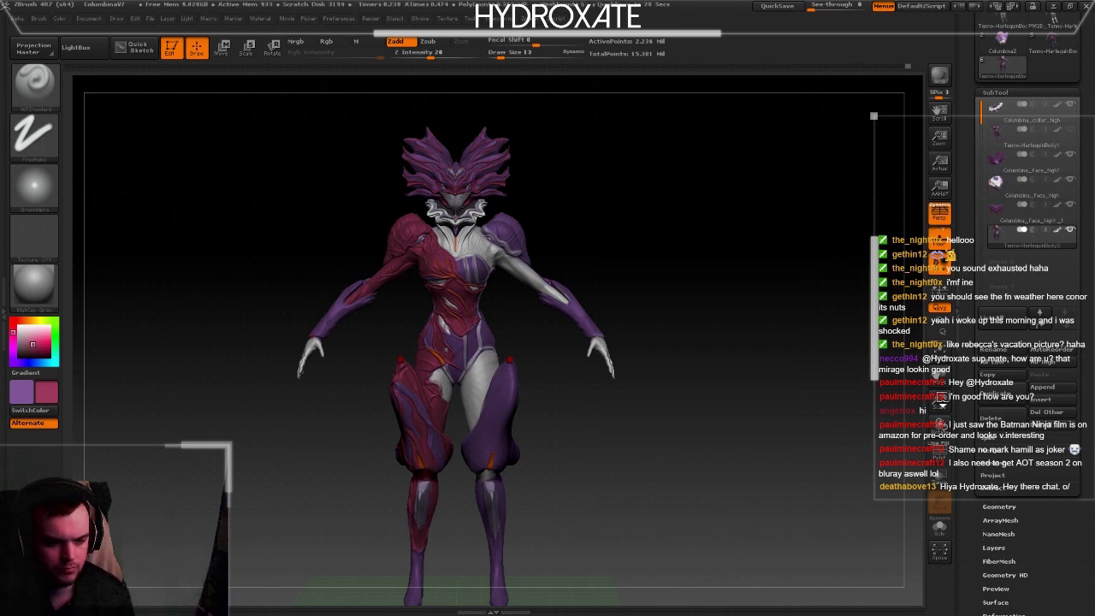
mouse_move(940, 399)
mouse_down()
mouse_move(747, 308)
mouse_move(419, 193)
mouse_up()
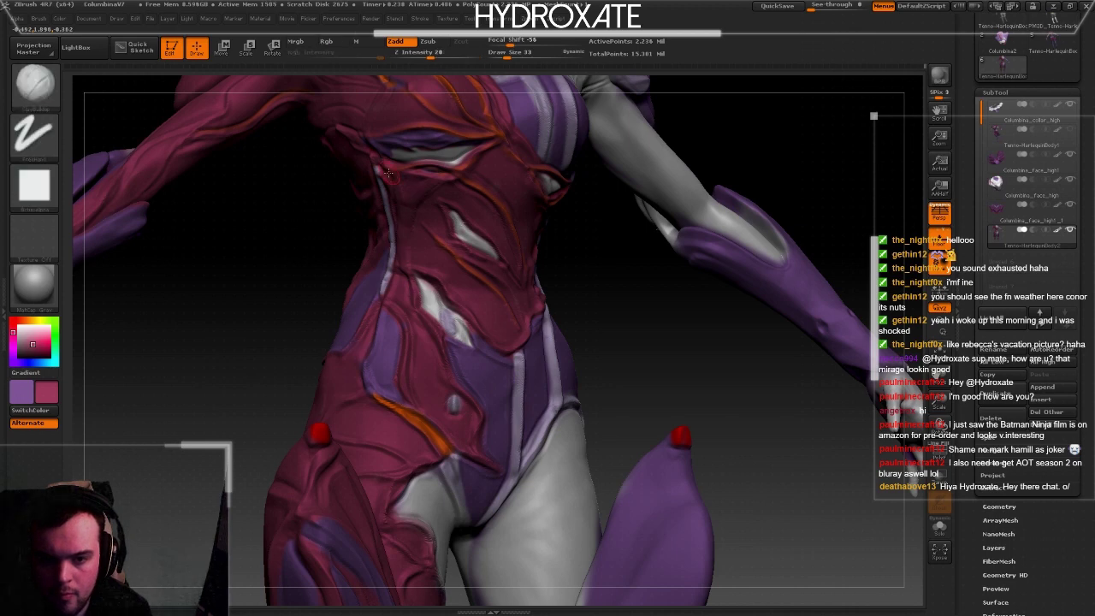
- Undo the last stroke, switch to a low-intensity Zadd brush at Z intensity 10, and quick-save
key(ctrl+z)
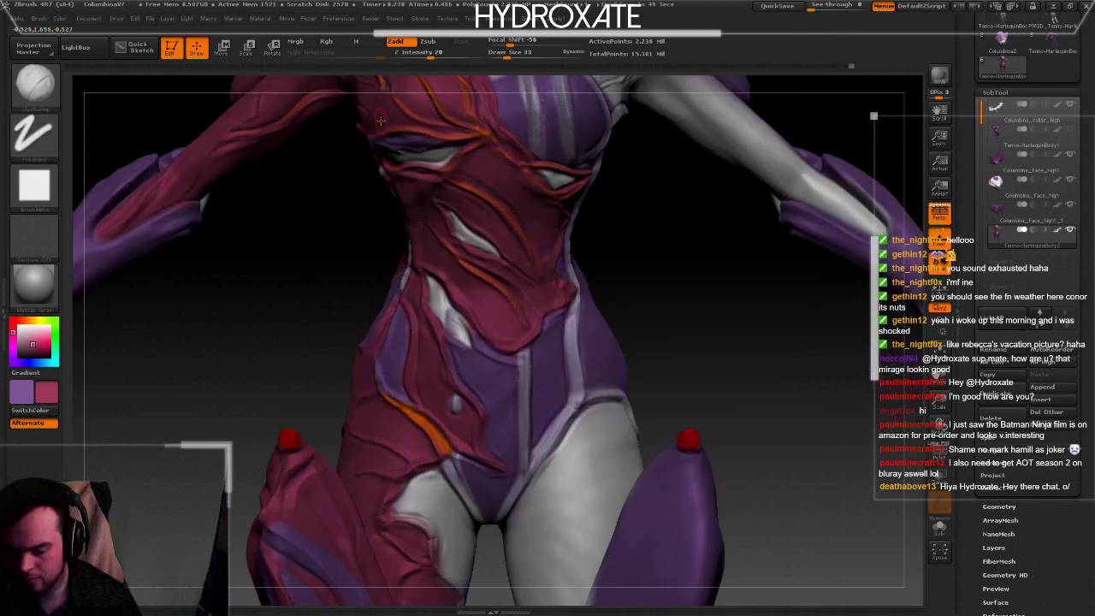
key(space)
click(462, 218)
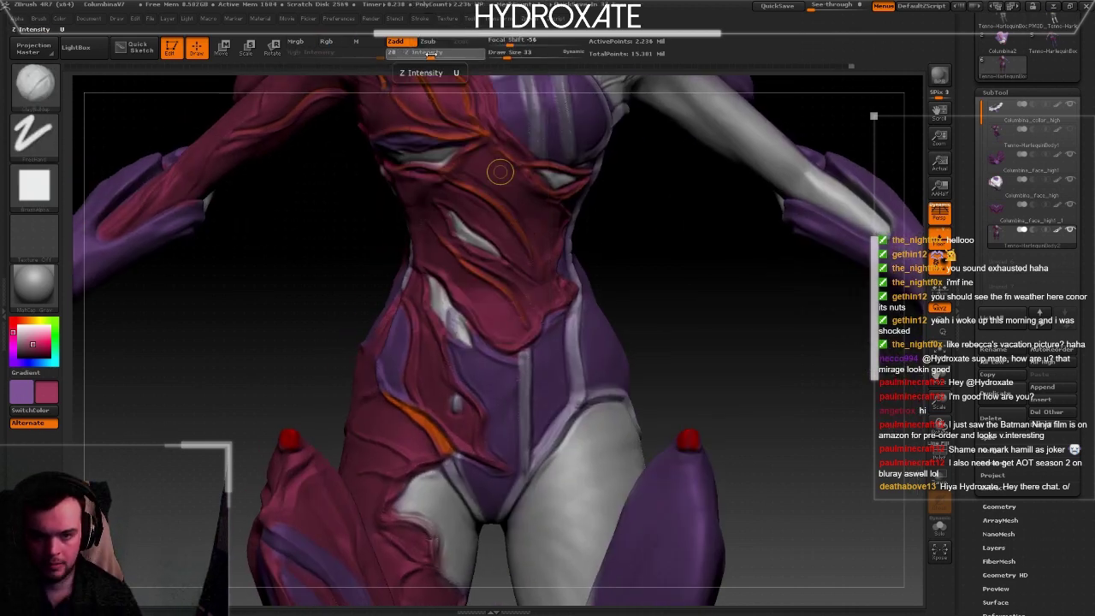
key(b)
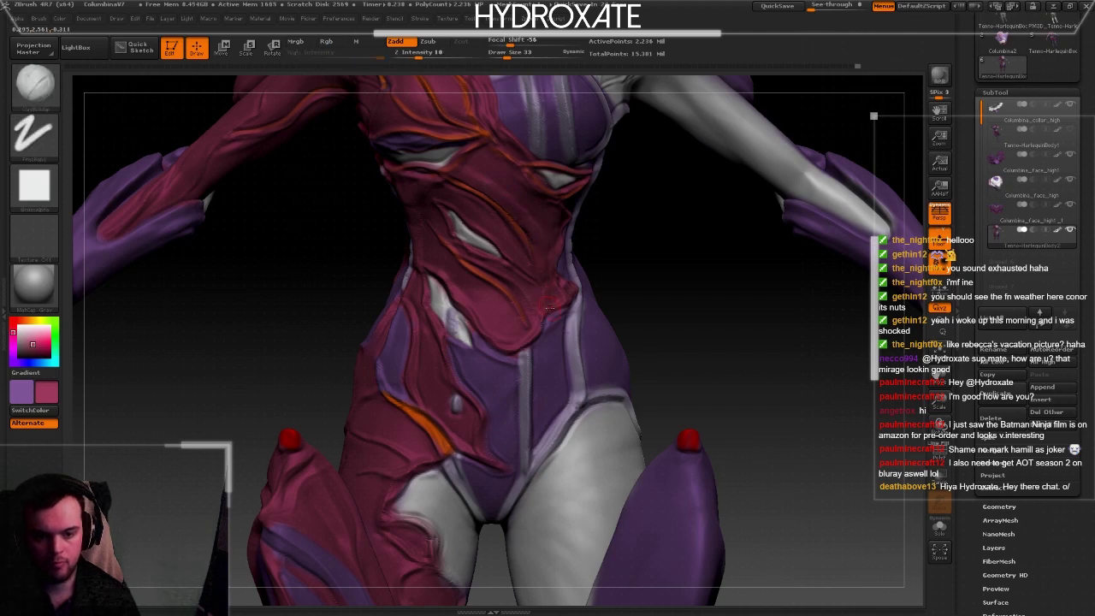
click(940, 402)
mouse_move(939, 454)
mouse_down()
mouse_move(863, 515)
mouse_move(847, 565)
mouse_up()
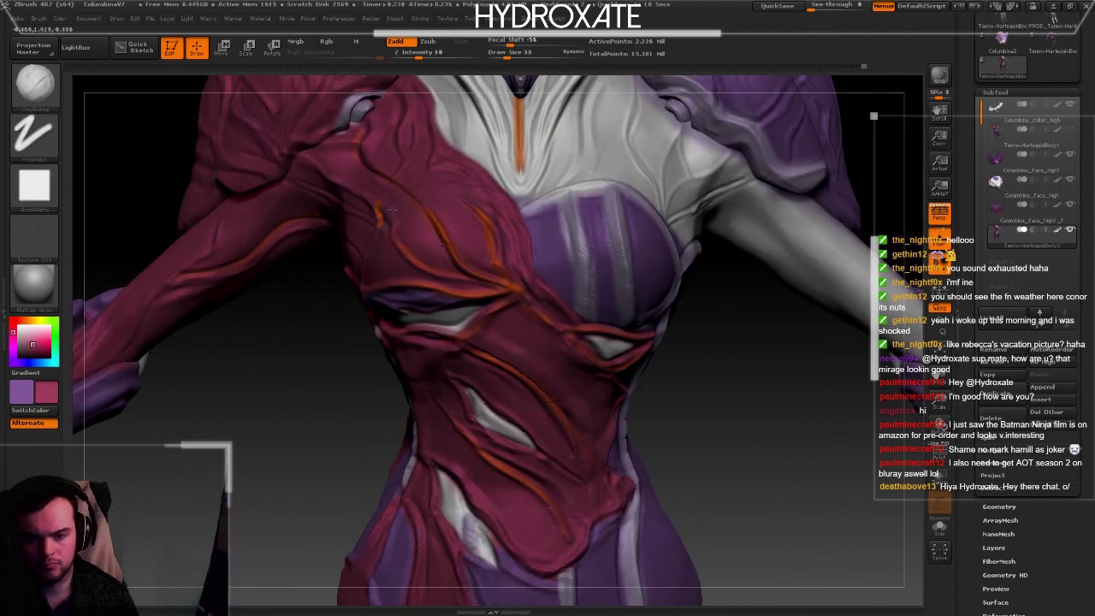
key(ctrl+s)
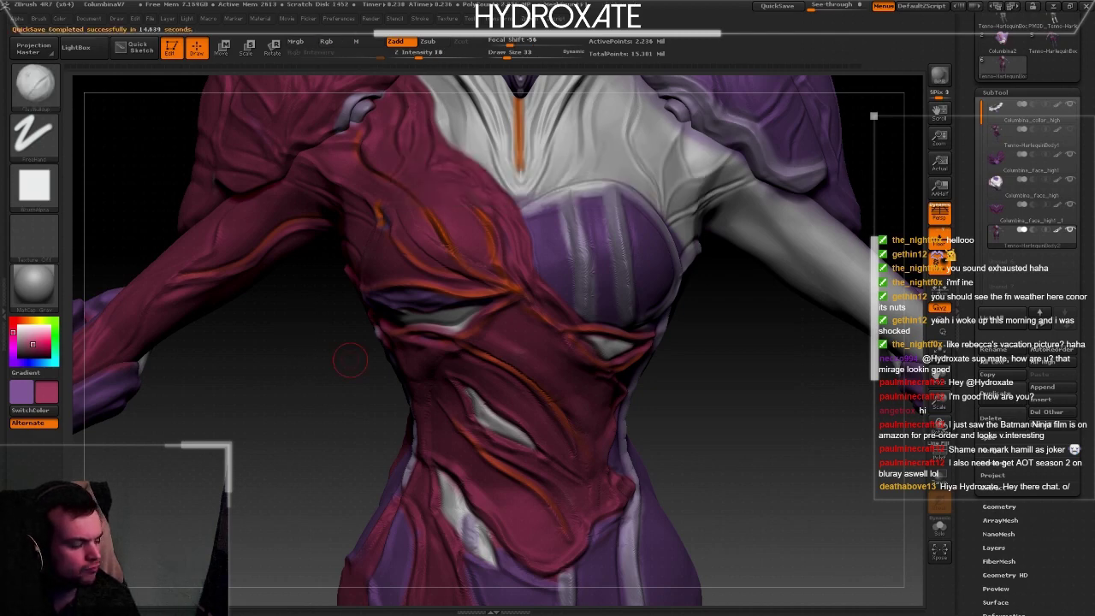
- Work over the chest armour, checking it from side, three-quarter and close torso views
mouse_move(770, 214)
mouse_down()
mouse_move(327, 163)
mouse_move(385, 235)
mouse_up()
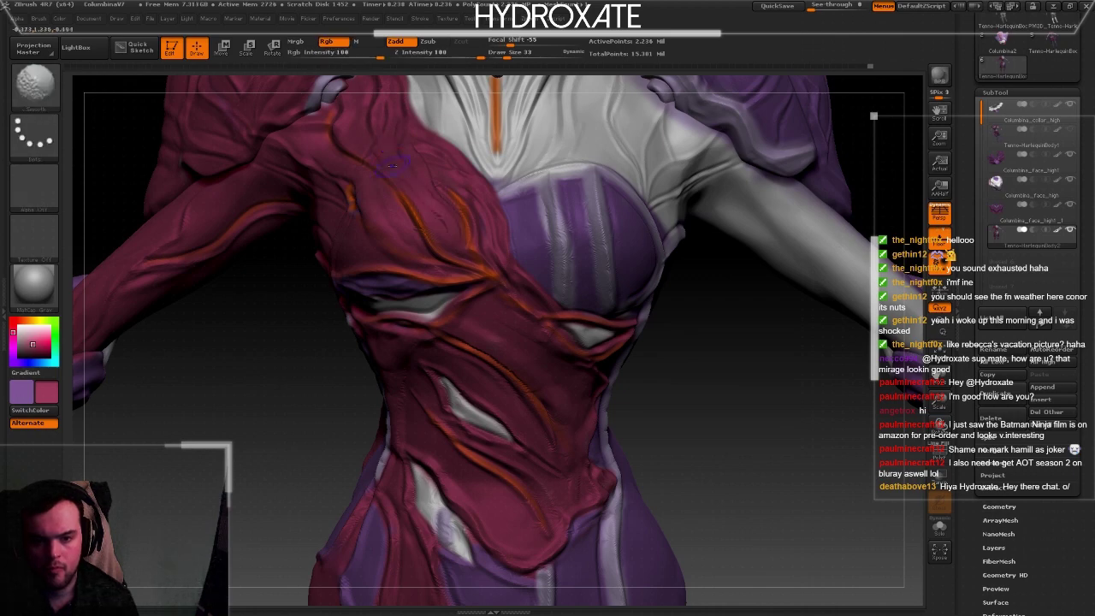
key(shift)
key(f)
mouse_move(519, 283)
mouse_down()
mouse_move(424, 214)
mouse_move(445, 257)
mouse_move(446, 454)
mouse_move(479, 372)
mouse_up()
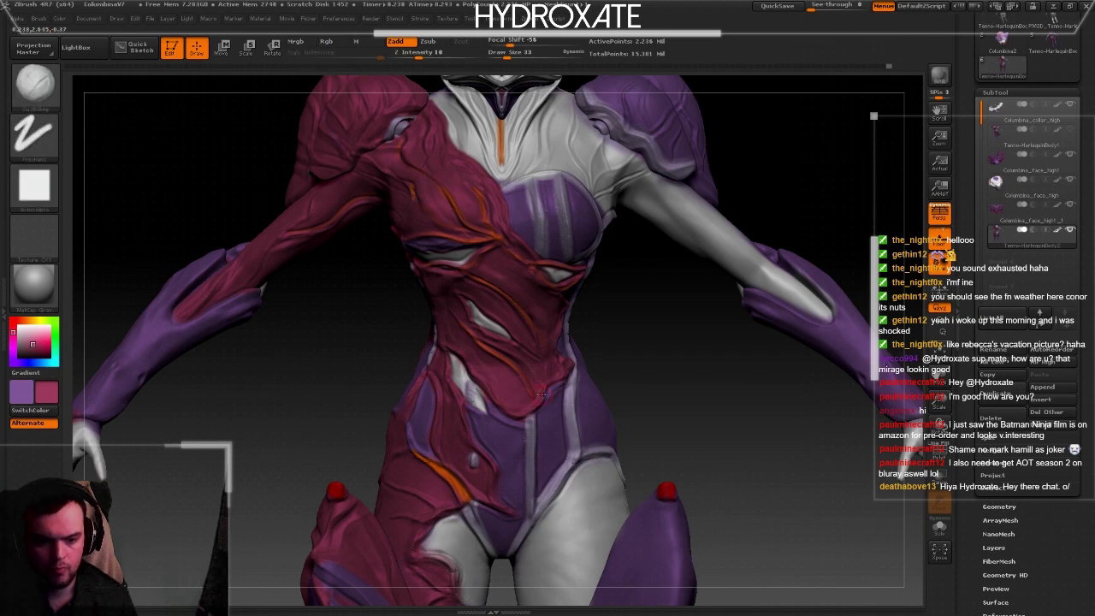
key(f)
mouse_move(740, 405)
mouse_down()
mouse_move(684, 459)
mouse_move(443, 211)
mouse_move(680, 299)
mouse_up()
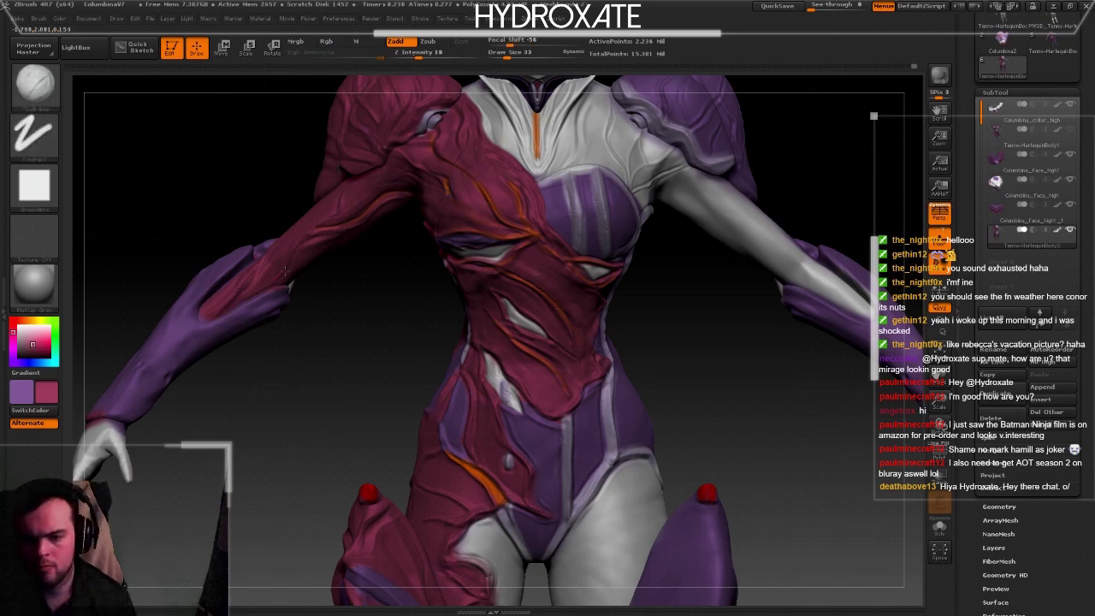
key(f)
mouse_move(667, 376)
shift+mouse_down()
mouse_move(733, 404)
mouse_move(379, 543)
mouse_move(283, 319)
shift+mouse_up()
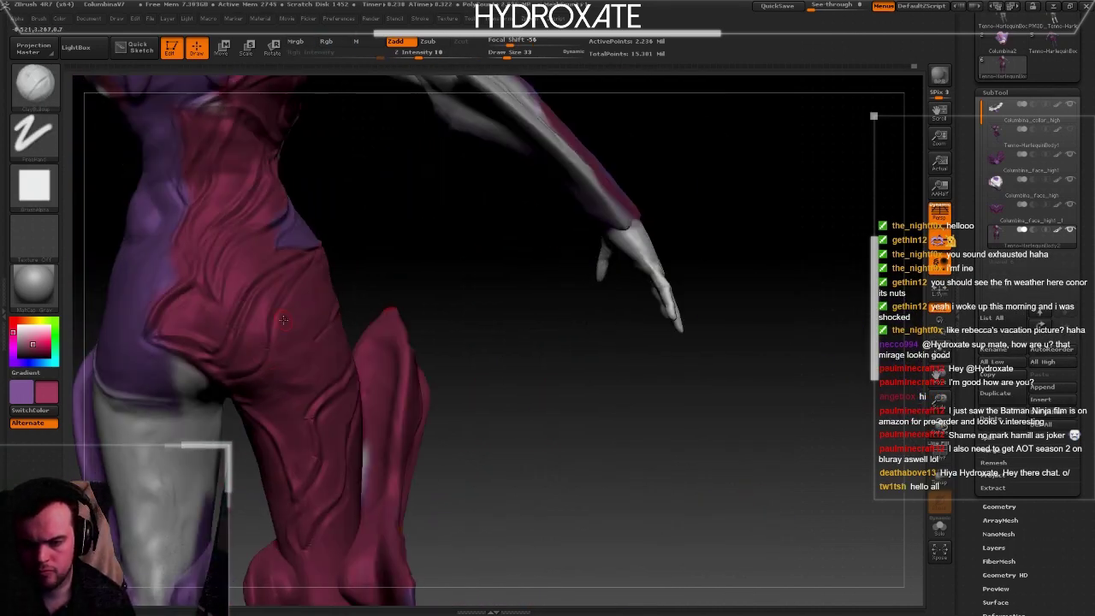
- Toggle between the colour-painting and sculpting brushes while viewing the full figure from behind
key(shift)
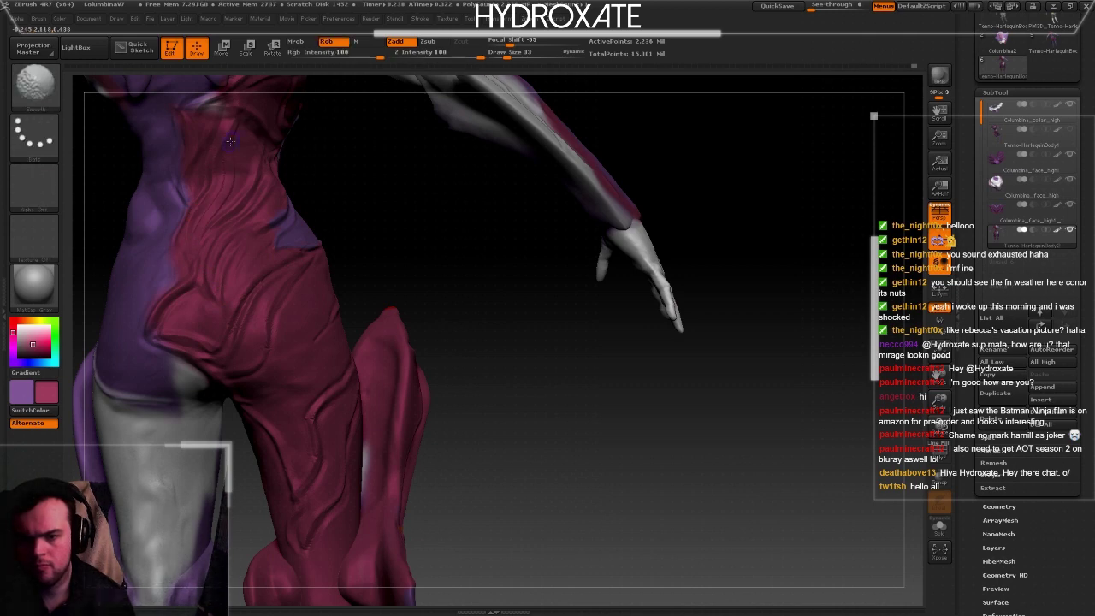
key(shift)
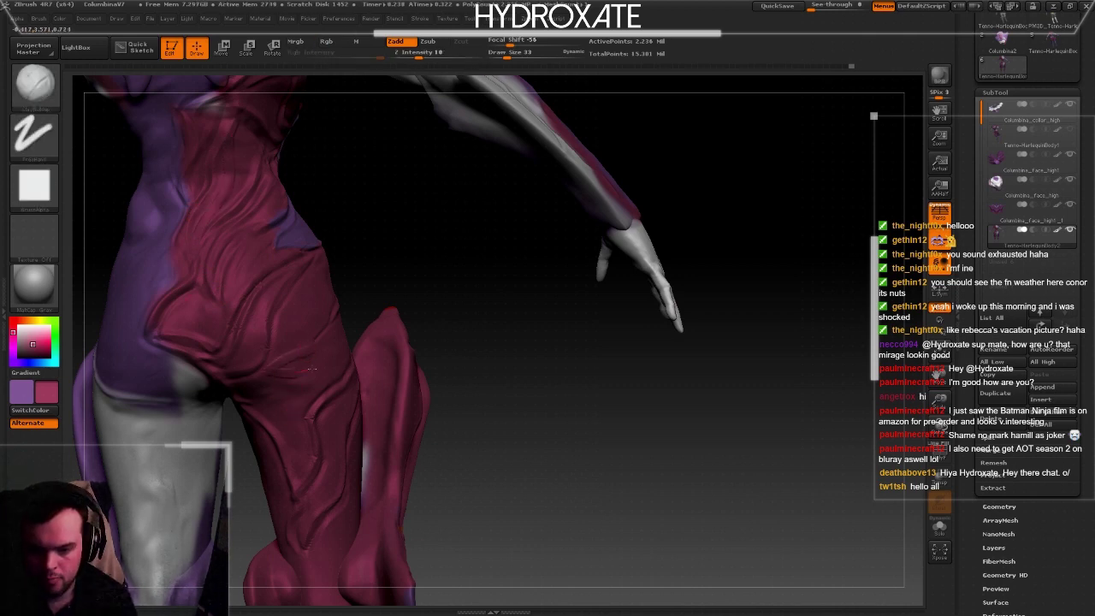
key(shift)
key(shift)
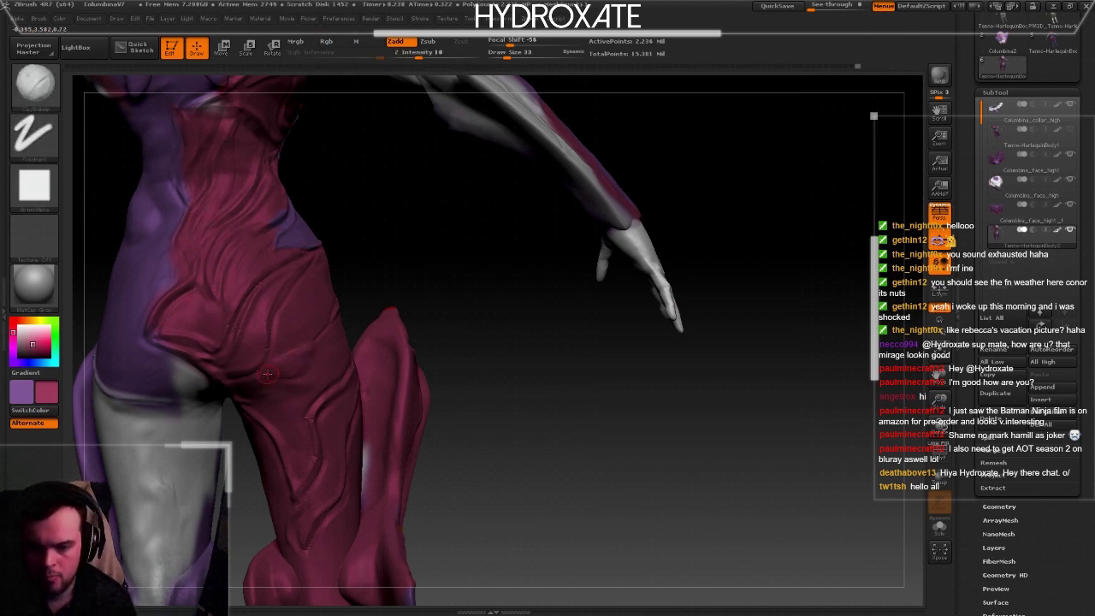
key(f)
shift+drag(308, 342, 340, 389)
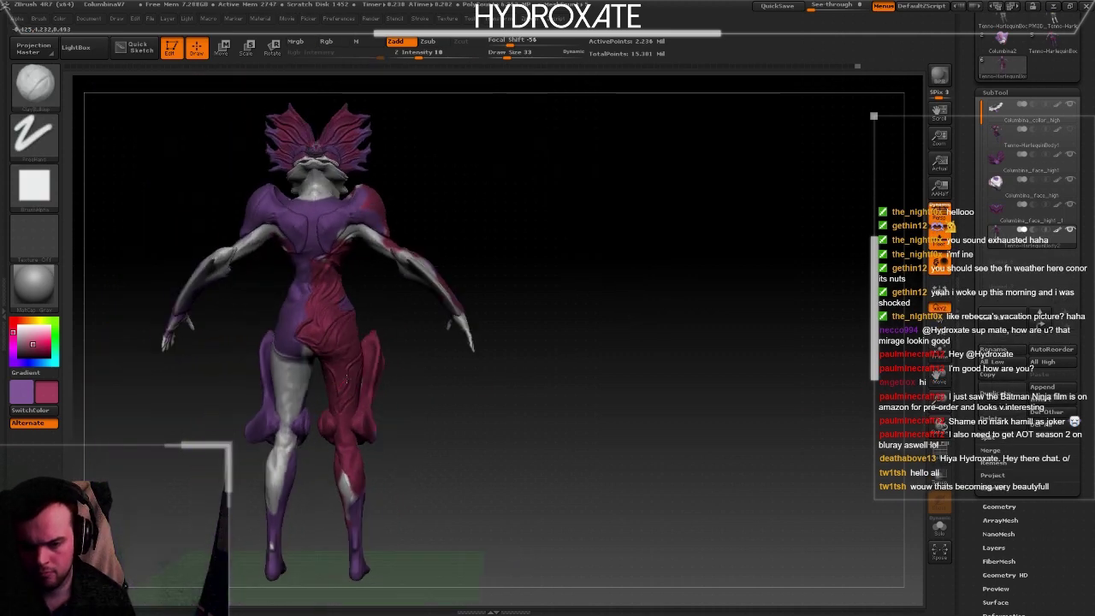
key(shift)
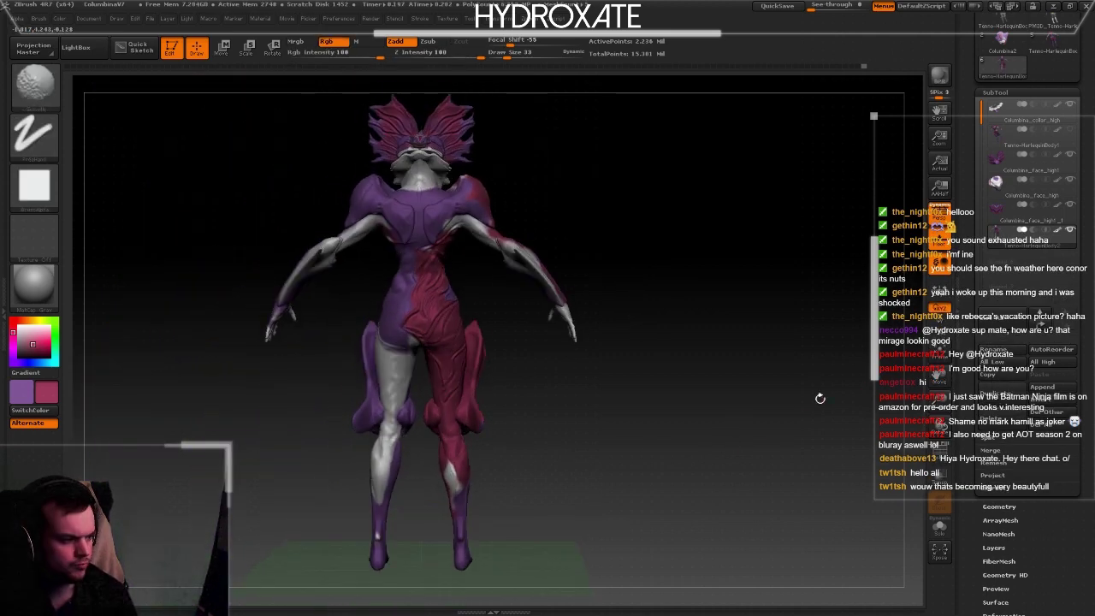
- Blend red and purple over the hips and thigh armour, orbiting below, behind and front
alt+drag(819, 394, 347, 293)
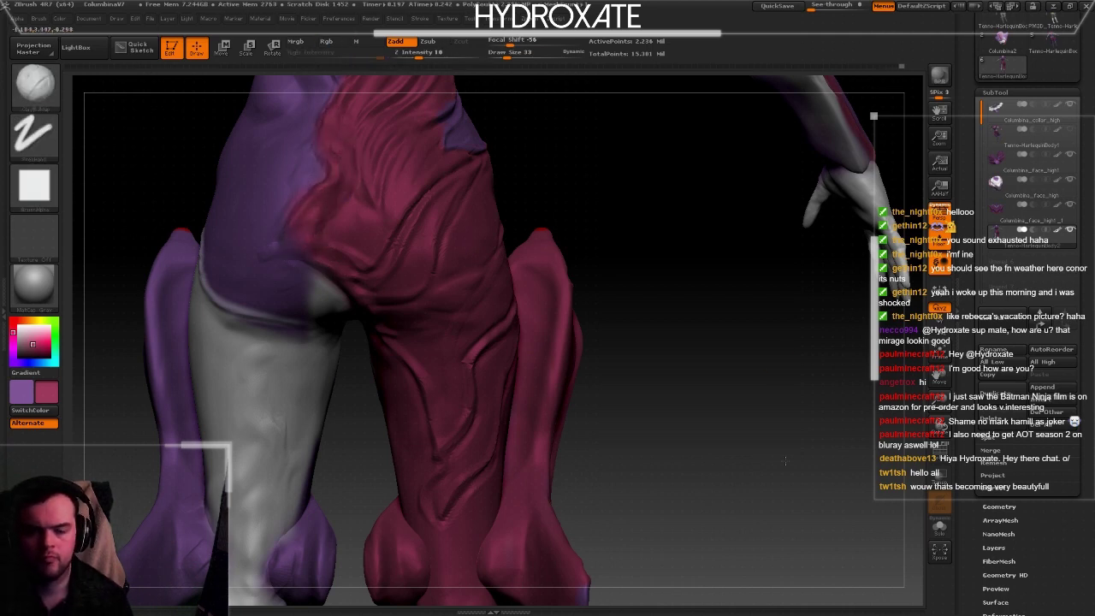
alt+drag(306, 224, 412, 384)
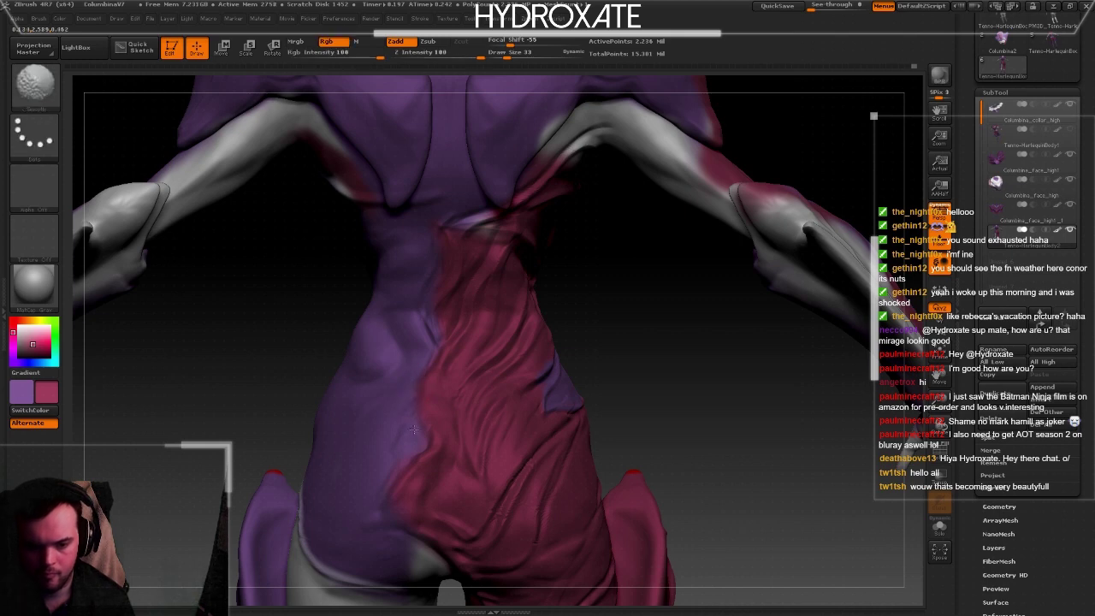
key(f)
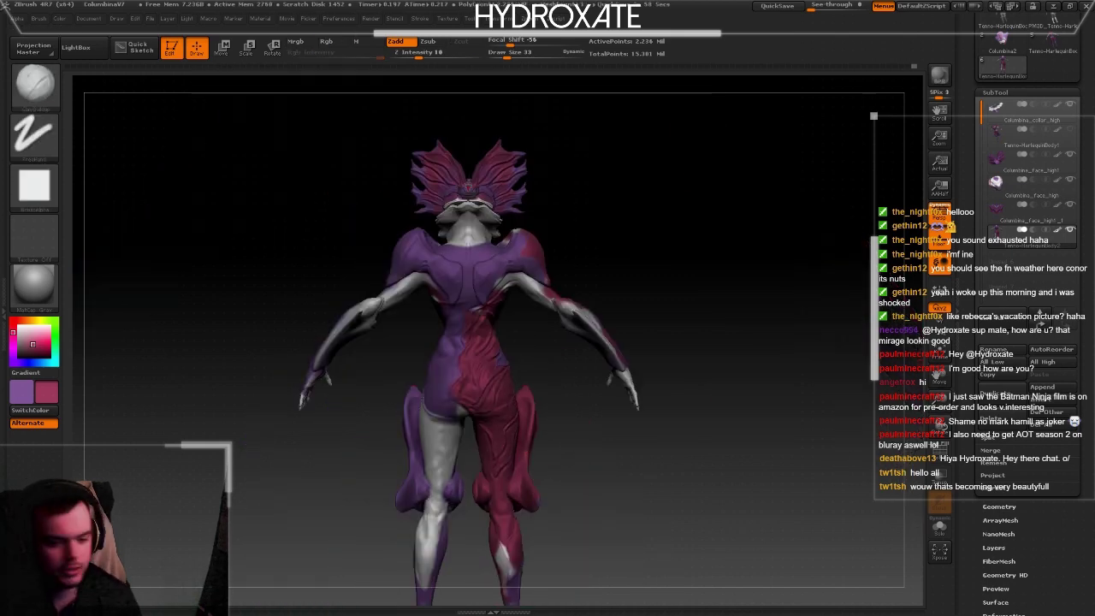
drag(599, 522, 469, 449)
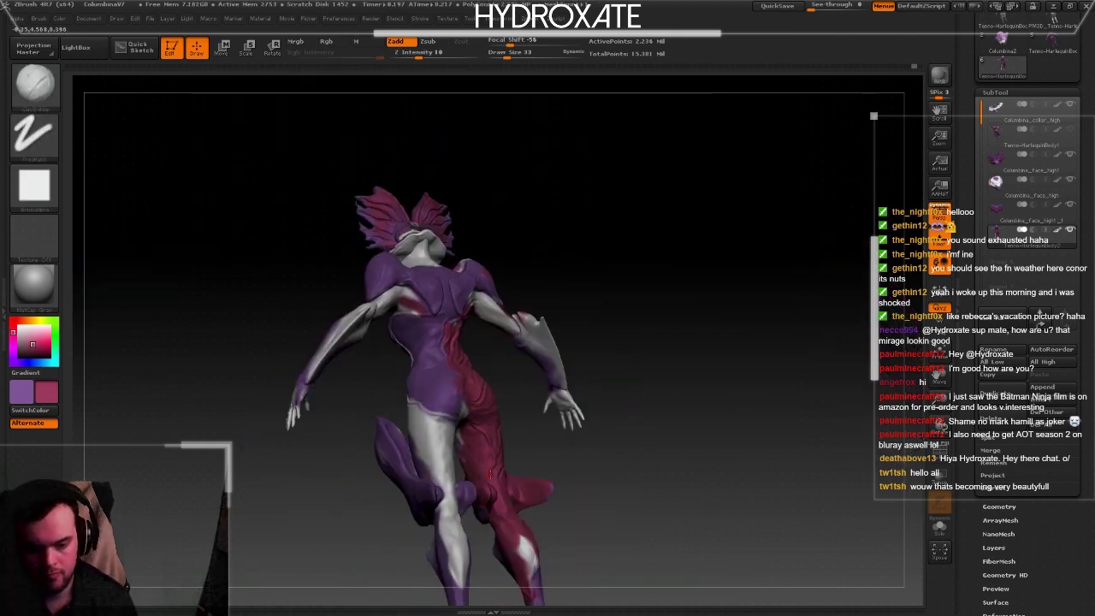
mouse_move(470, 449)
mouse_down()
mouse_move(646, 470)
mouse_move(513, 445)
mouse_move(469, 424)
mouse_up()
key(shift)
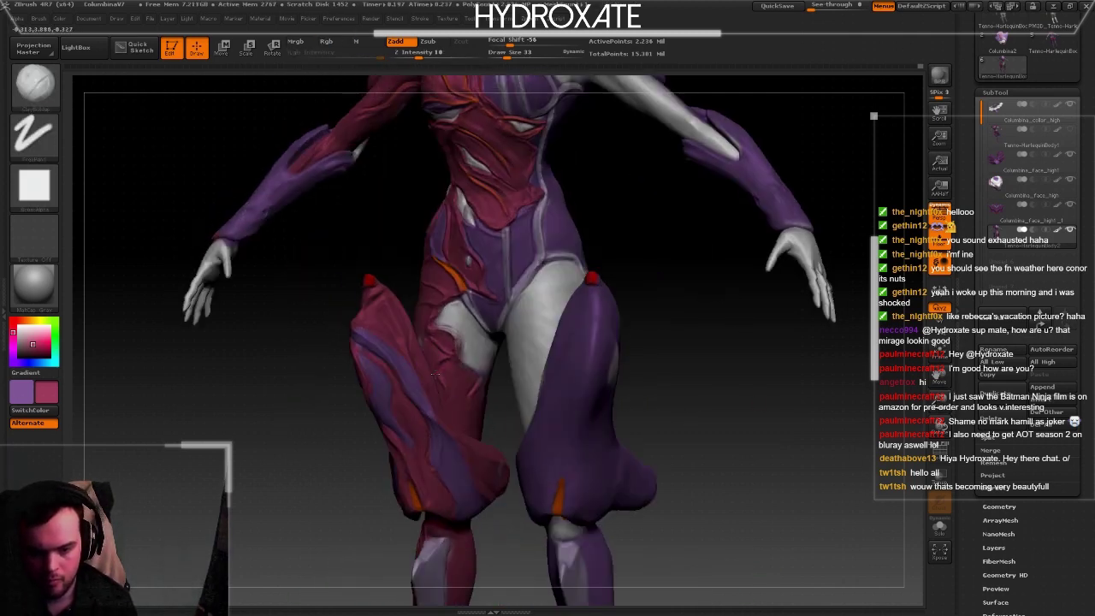
shift+drag(320, 430, 387, 318)
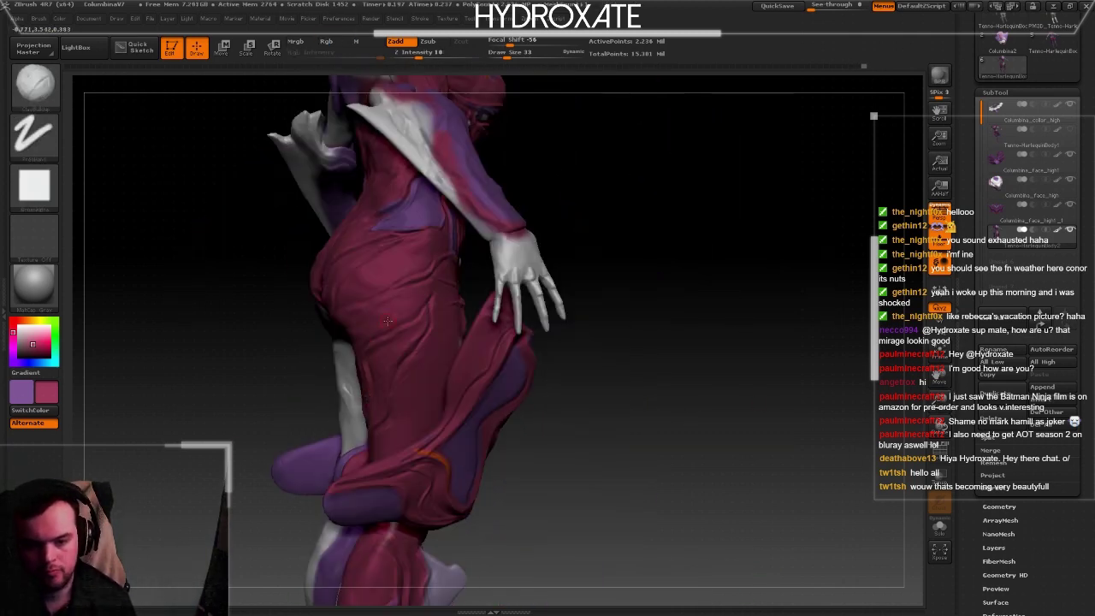
key(shift)
key(shift)
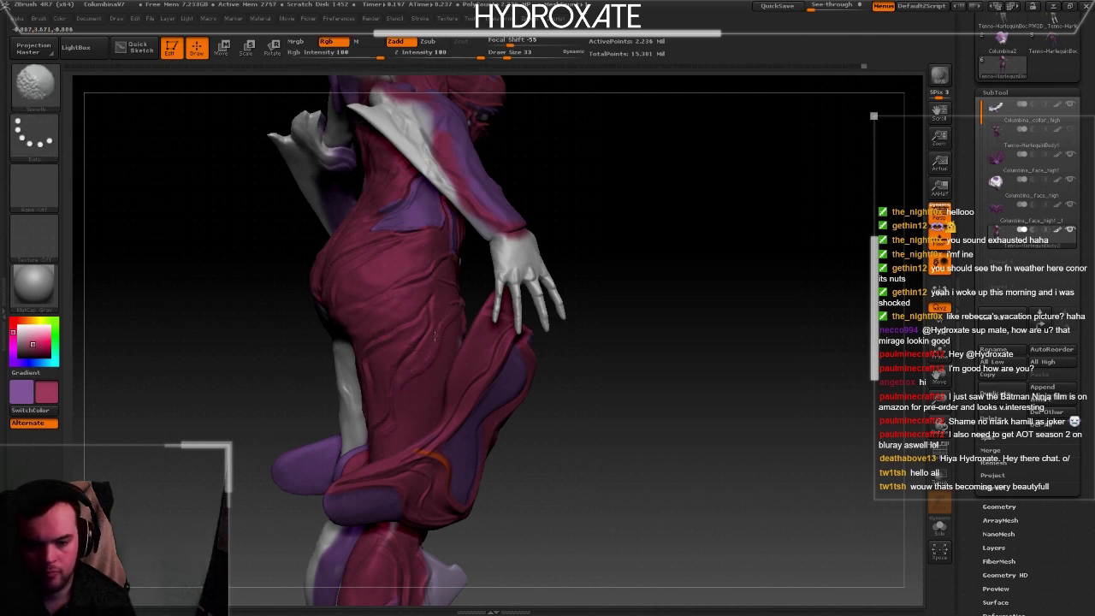
shift+drag(456, 306, 491, 361)
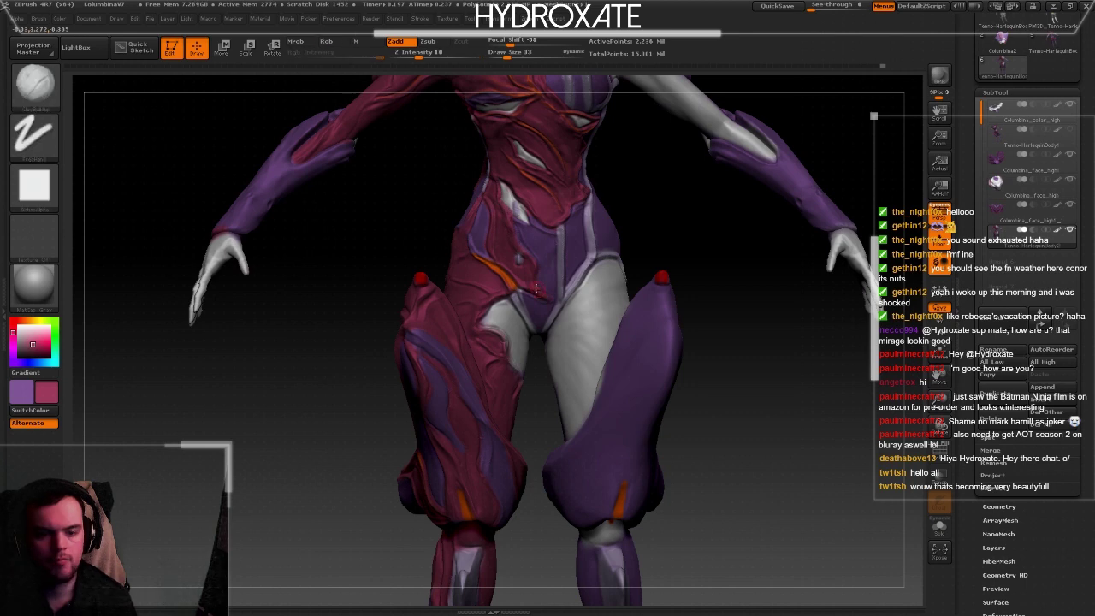
drag(939, 377, 902, 398)
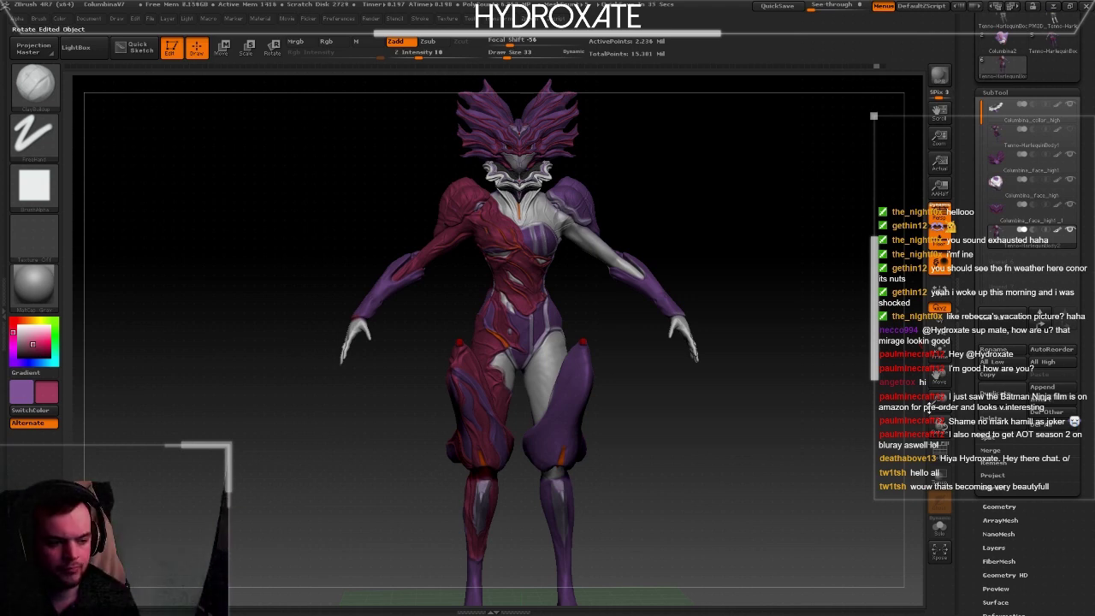
- Smooth the colour borders at the hips and waist, turn to near-front, and save
scroll(498, 366, up, 5)
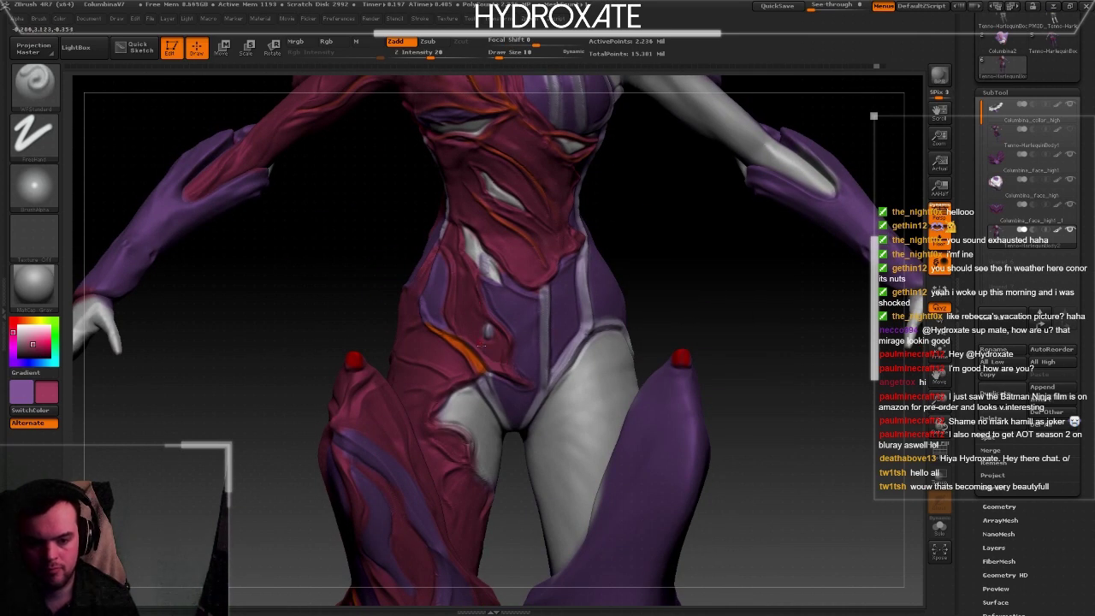
key(shift)
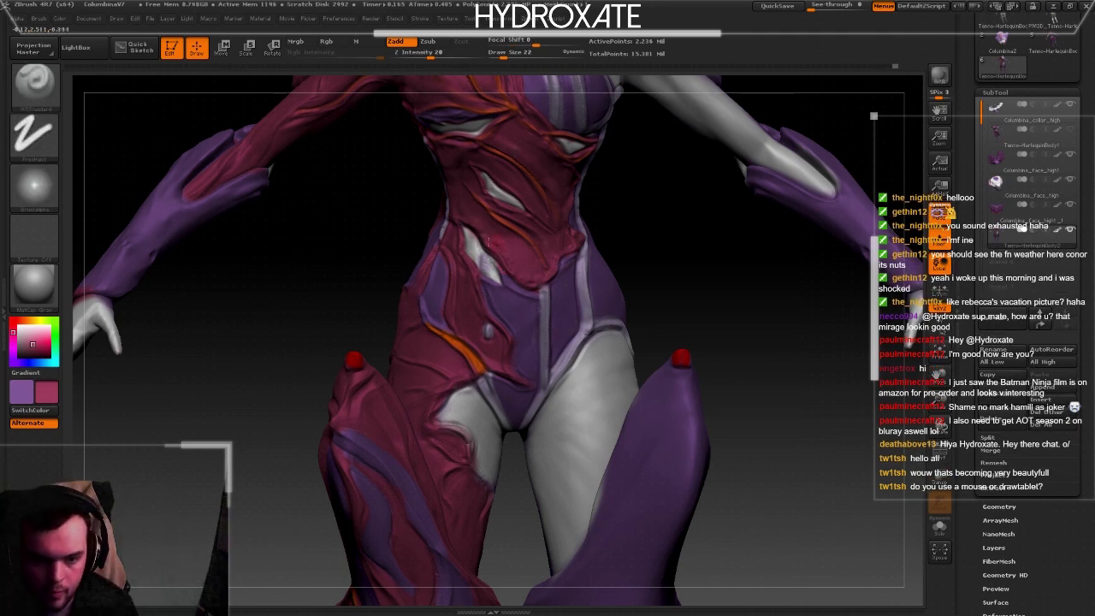
key(shift)
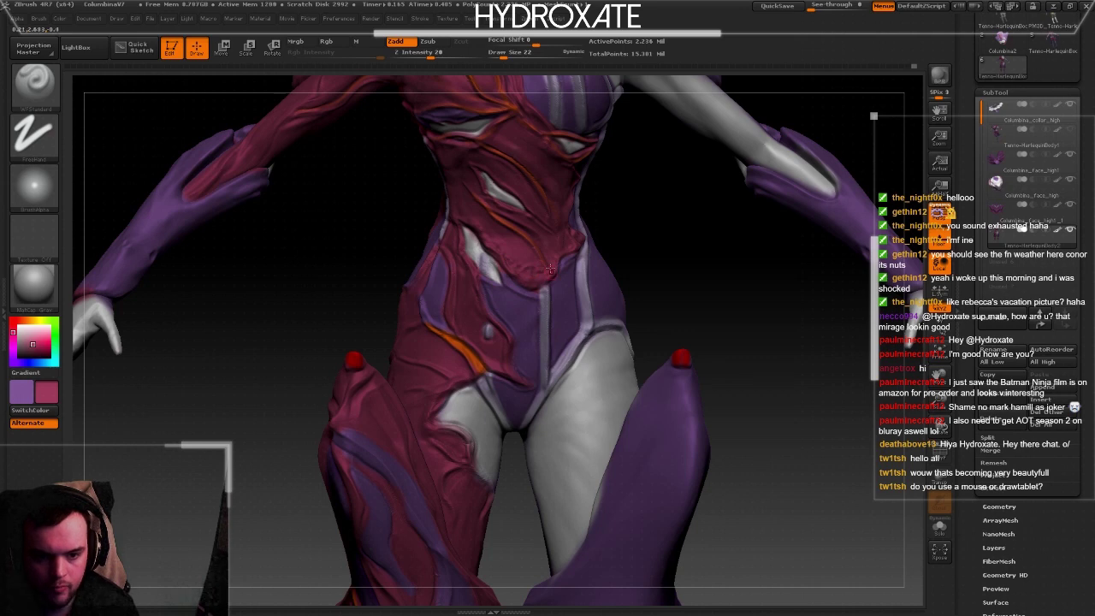
mouse_move(550, 269)
mouse_down()
mouse_move(540, 263)
mouse_move(566, 192)
mouse_up()
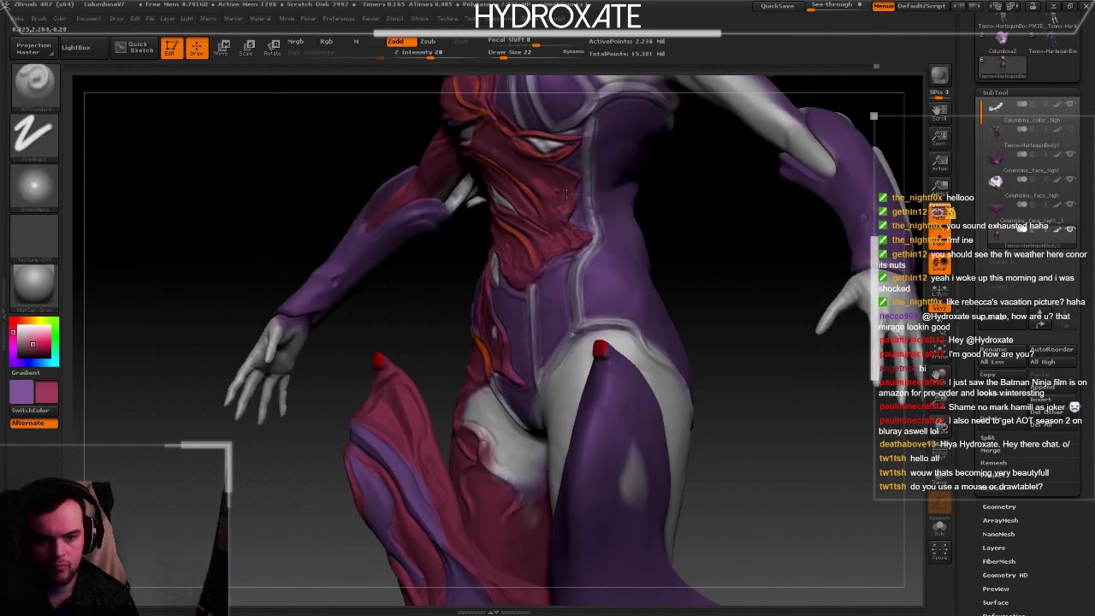
drag(530, 236, 491, 239)
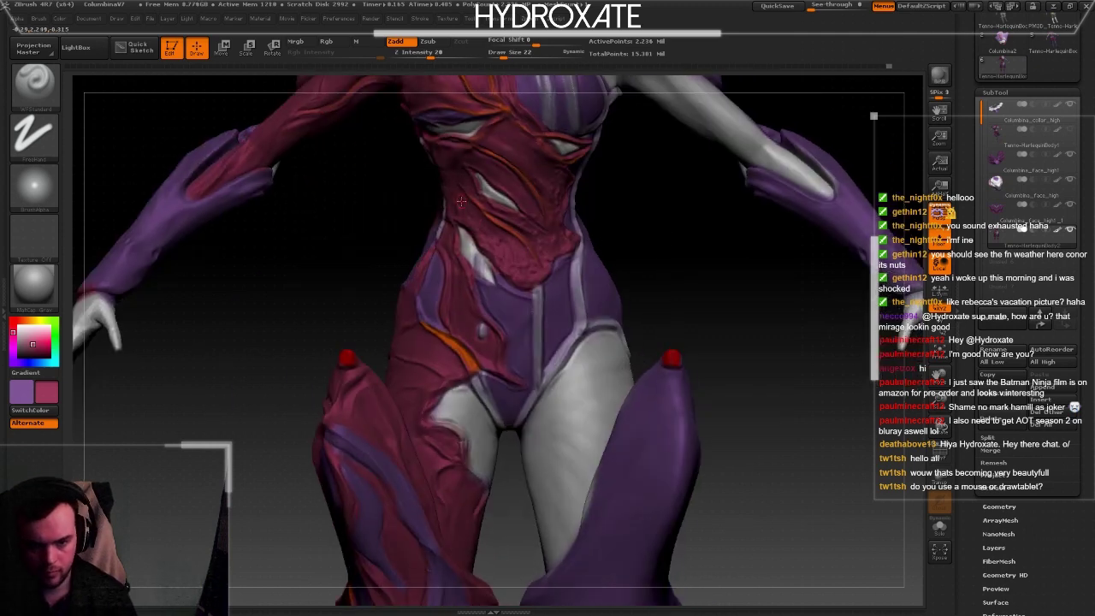
key(f)
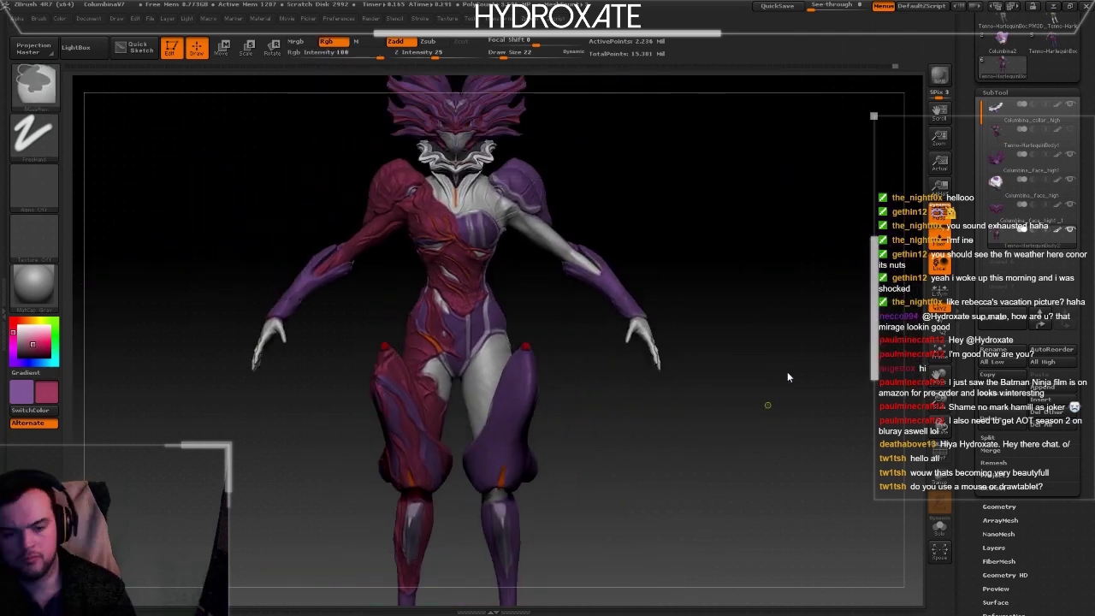
key(ctrl+s)
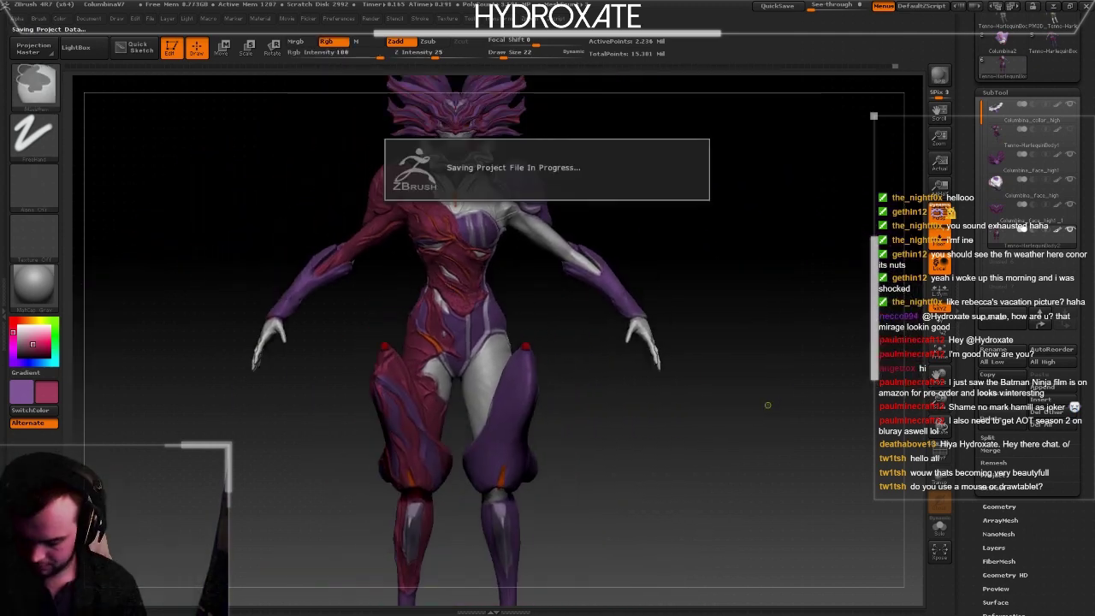
alt+drag(767, 405, 444, 216)
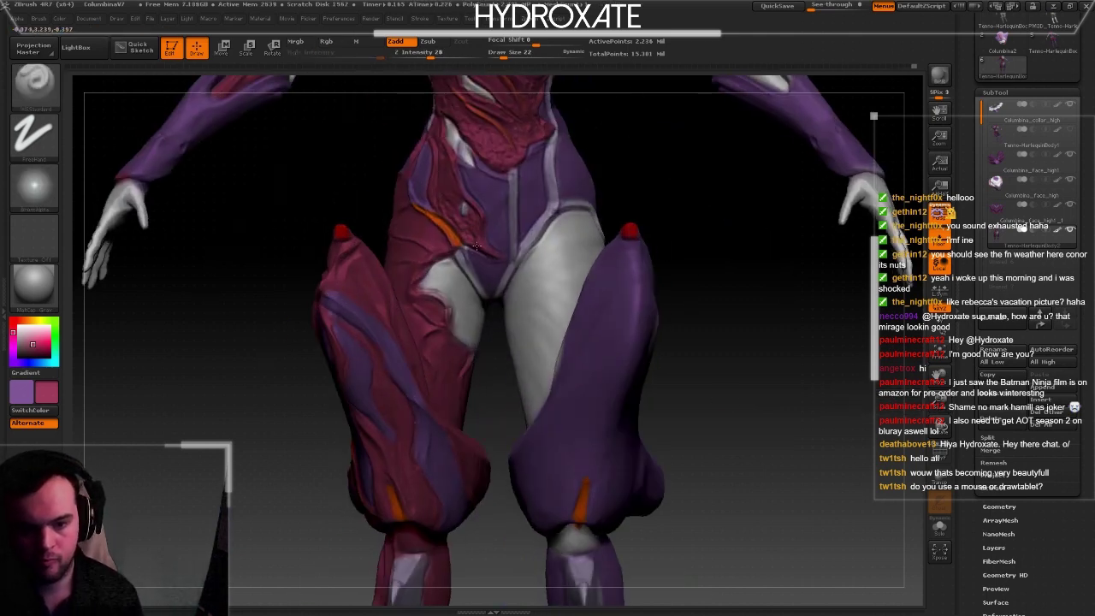
drag(596, 222, 445, 339)
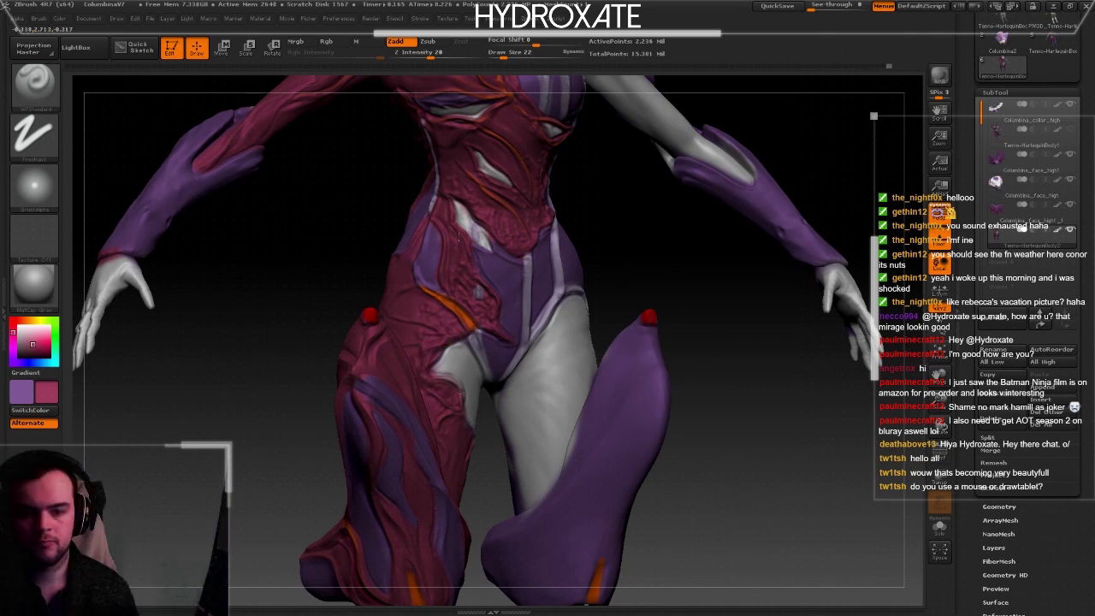
key(f)
drag(462, 428, 472, 477)
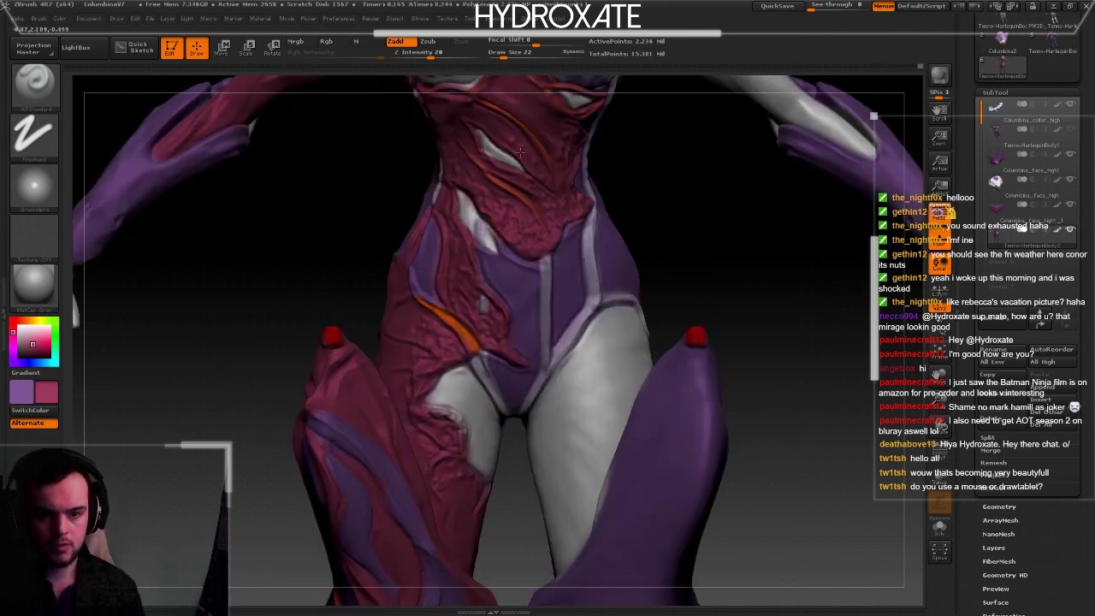
drag(520, 152, 534, 250)
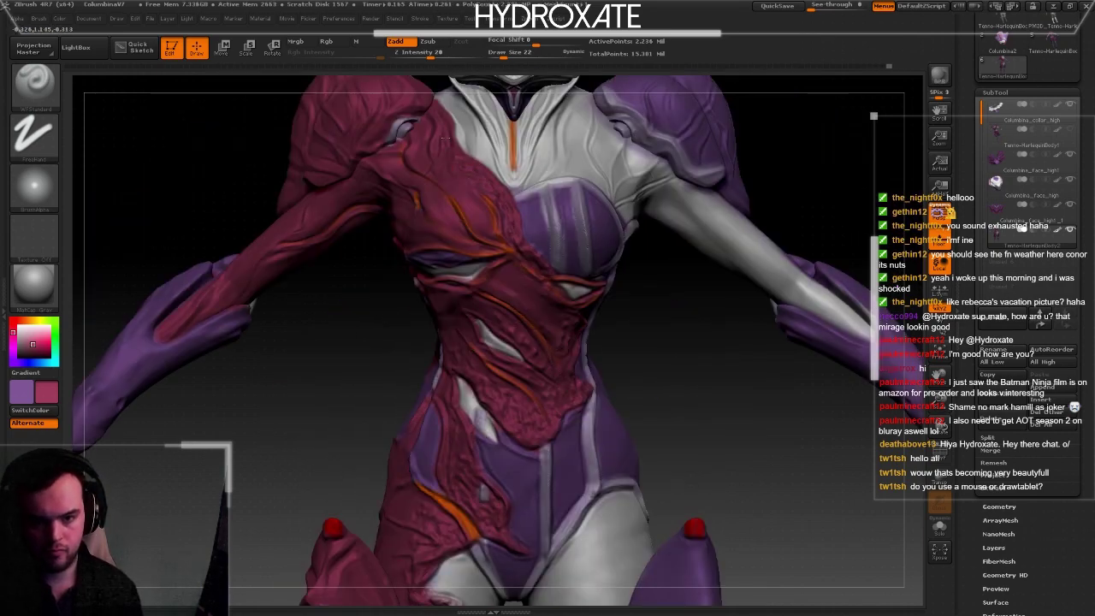
- Raise the brush size to 30 and turn the model between front and three-quarter views
drag(564, 409, 398, 462)
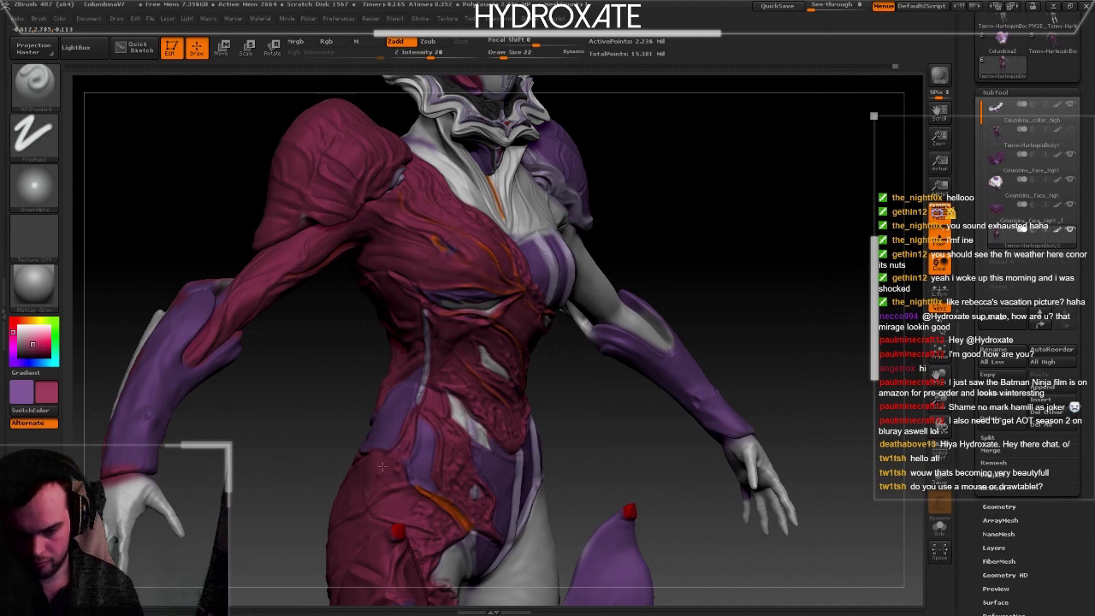
key(bracketright)
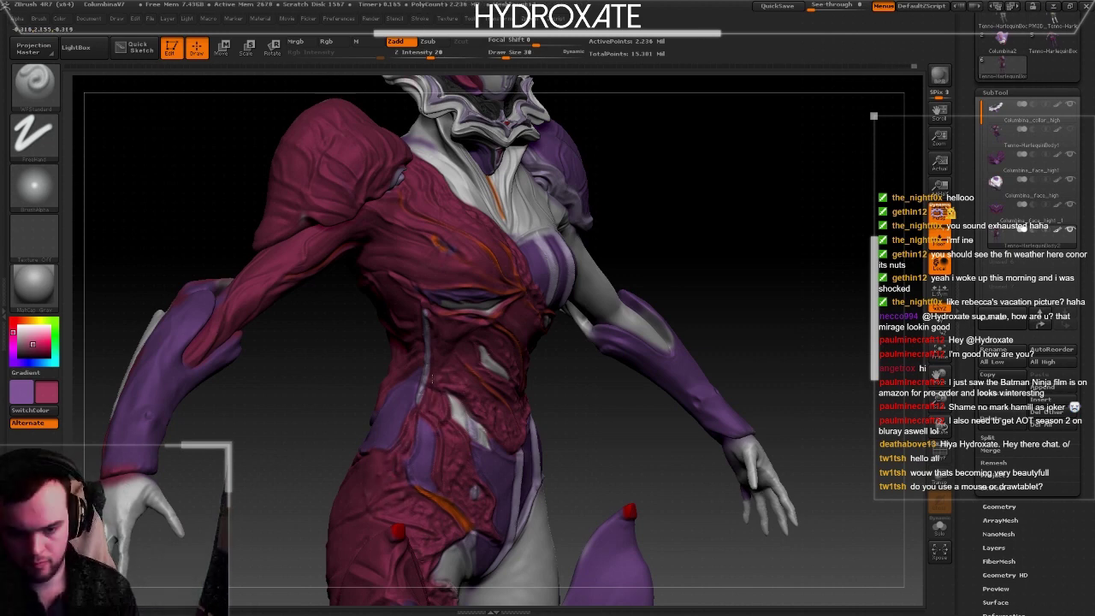
shift+right_drag(494, 287, 516, 335)
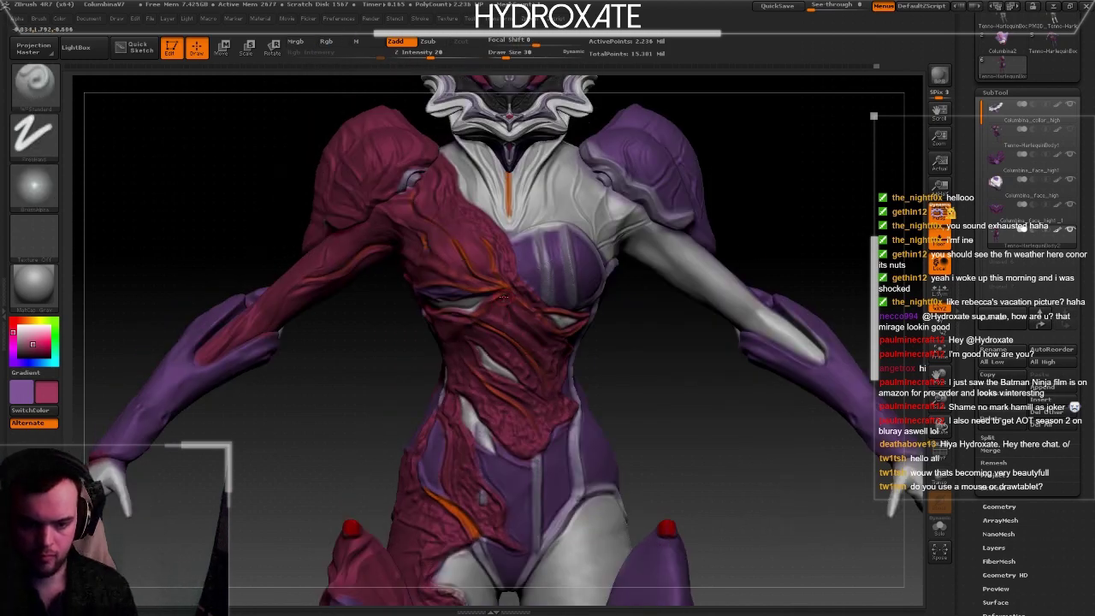
right_drag(541, 329, 400, 260)
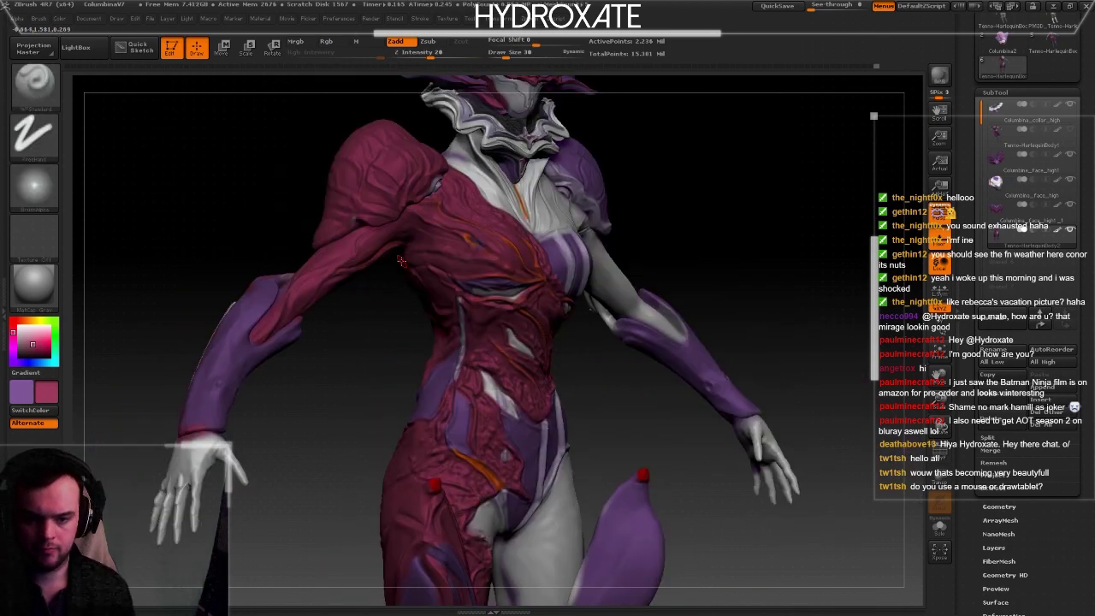
shift+right_drag(520, 305, 443, 229)
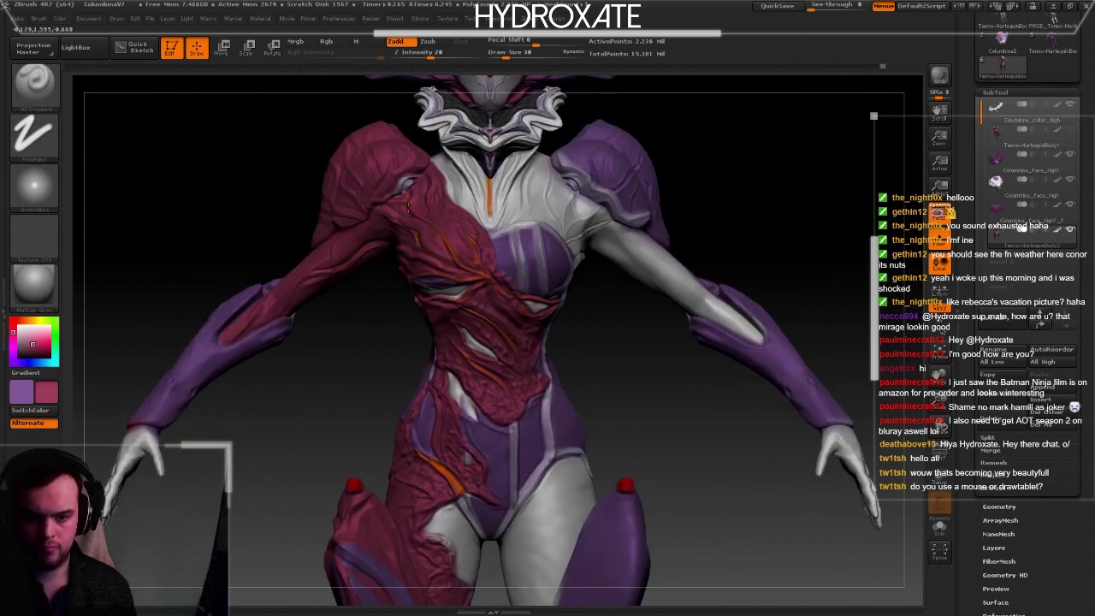
key(f)
- Zoom in on the torso and smooth the painted colours around the chest accents
right_drag(829, 369, 666, 410)
click(933, 527)
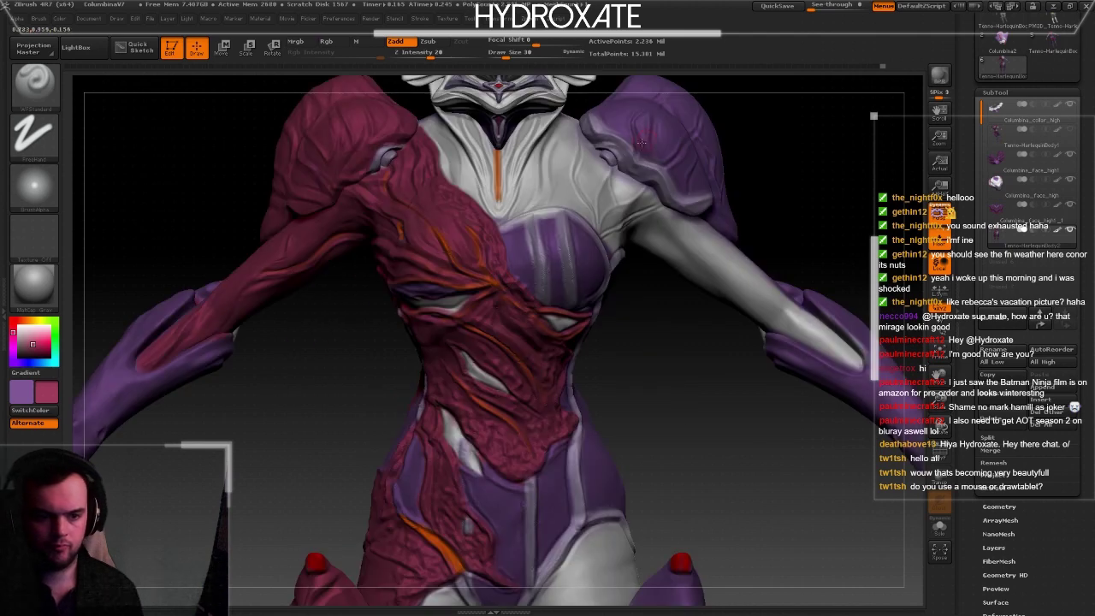
key(f)
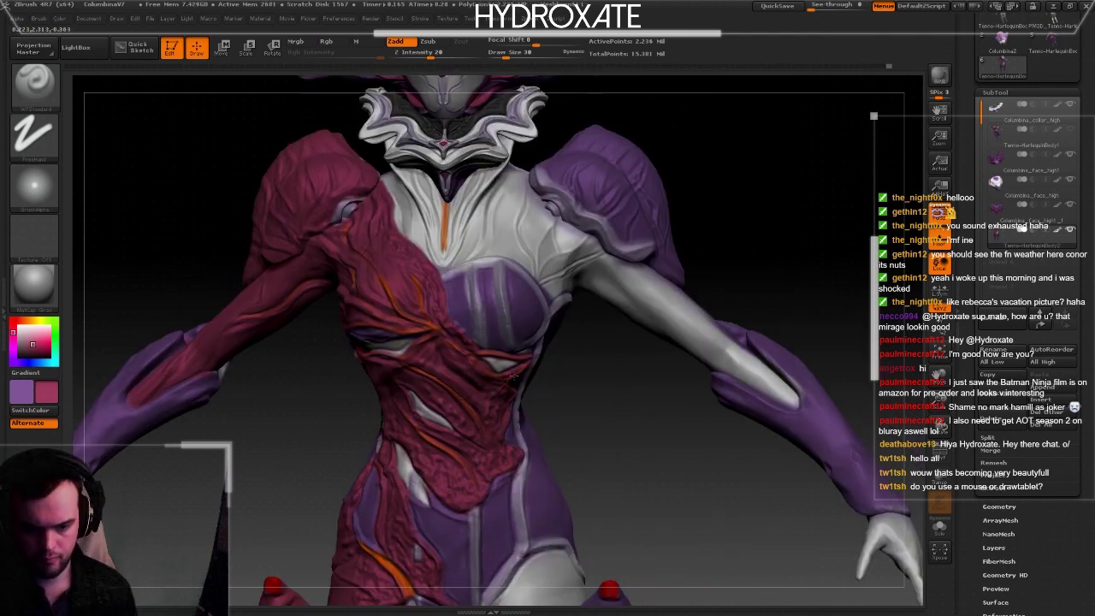
key(shift)
drag(448, 325, 420, 471)
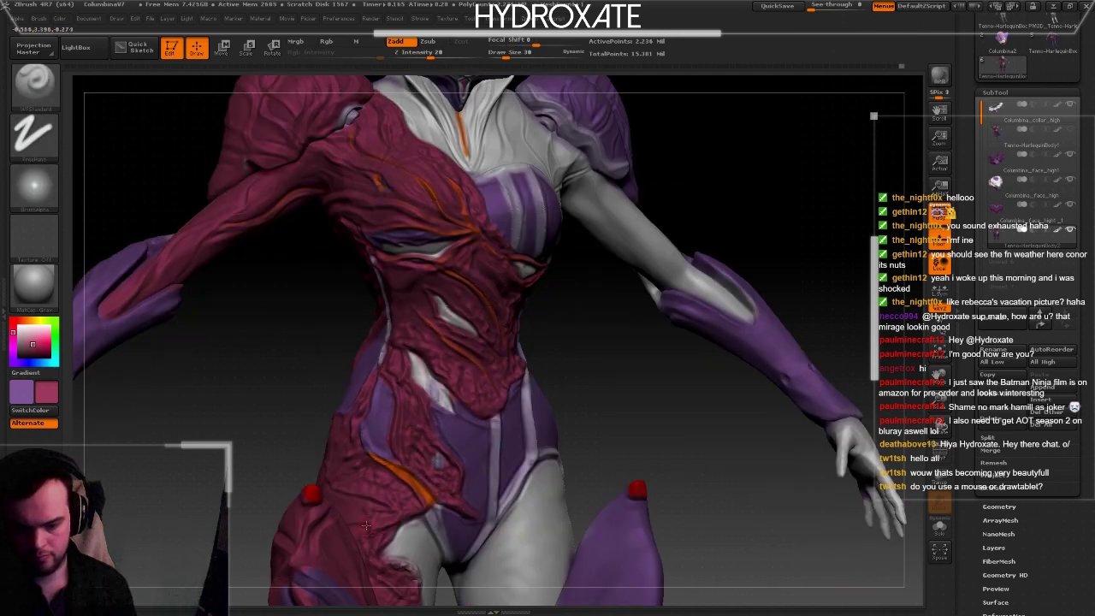
key(f)
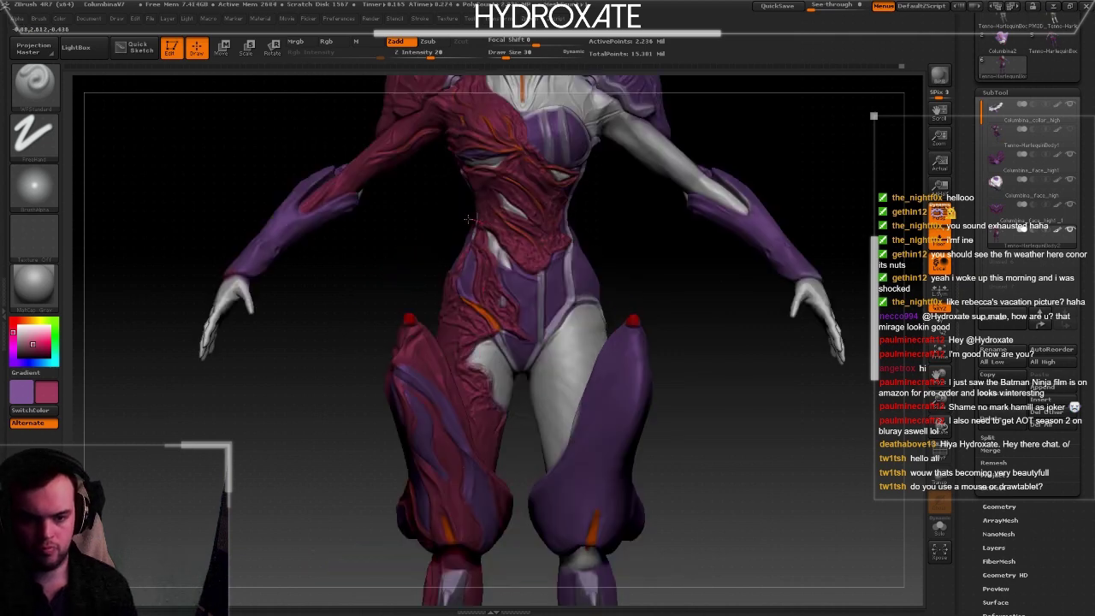
- Save the project, zoom on the upper torso and switch the brush to smoothing the painted colours
key(f)
key(ctrl+s)
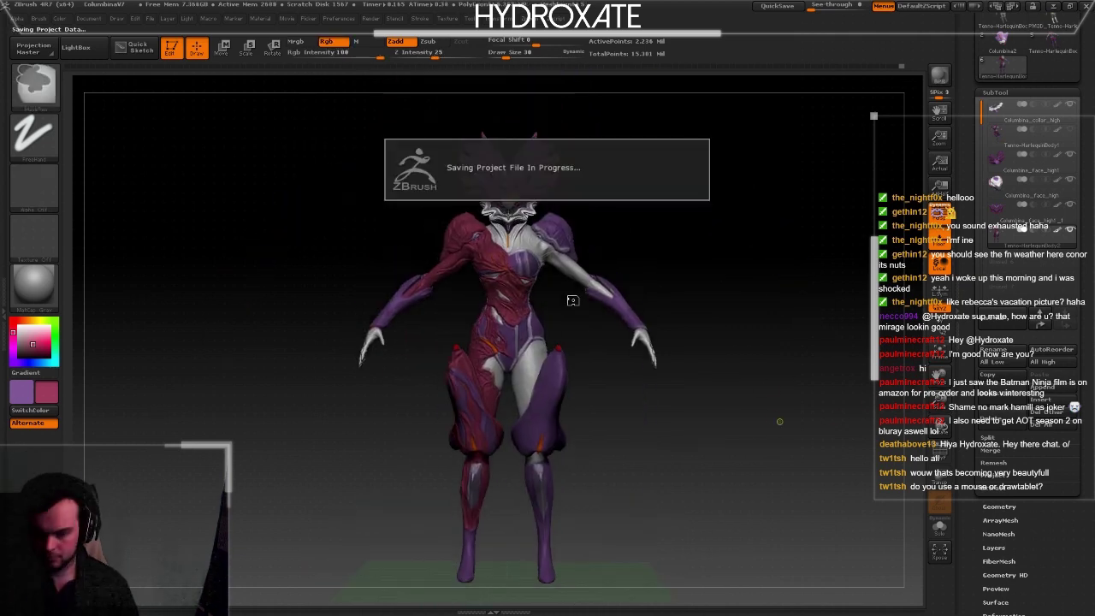
alt+drag(541, 304, 410, 299)
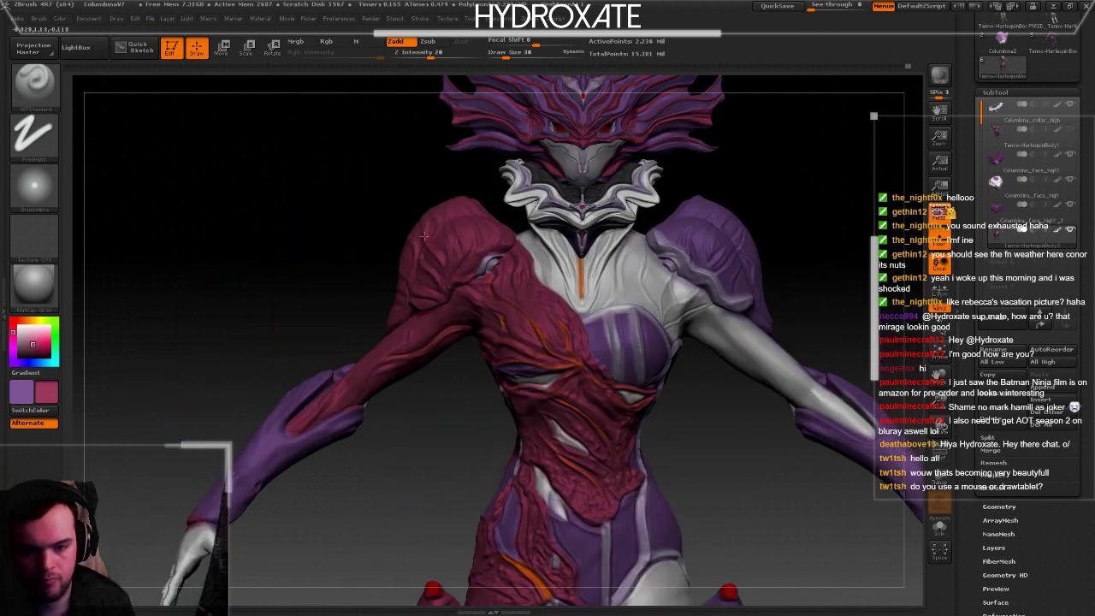
key(space)
key(shift)
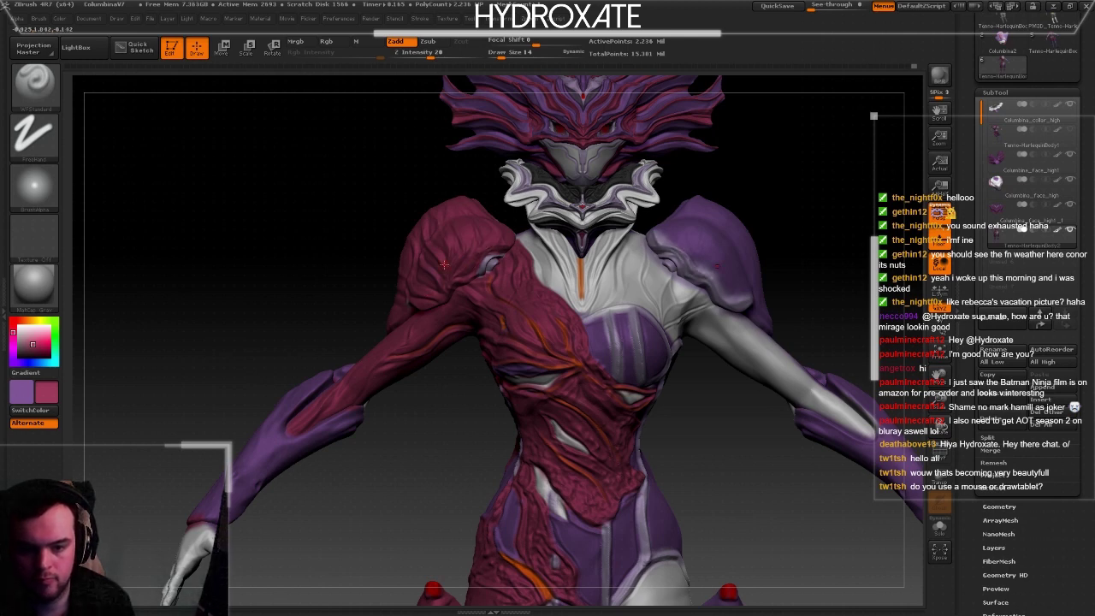
- Orbit between three-quarter and front views of her left side, then zoom out to the upper body
drag(488, 248, 386, 309)
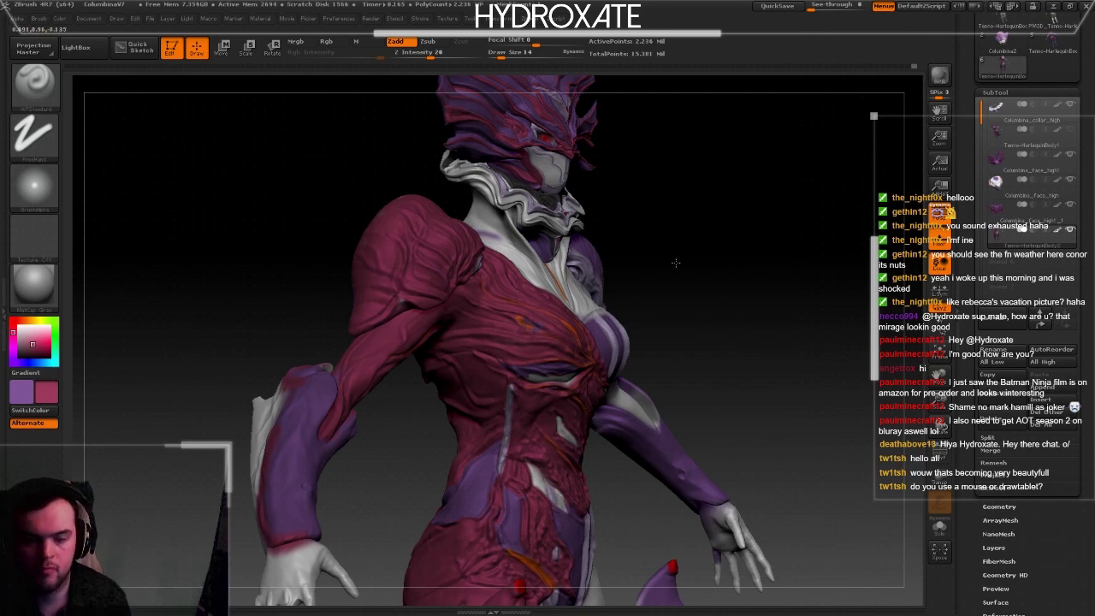
drag(676, 263, 463, 291)
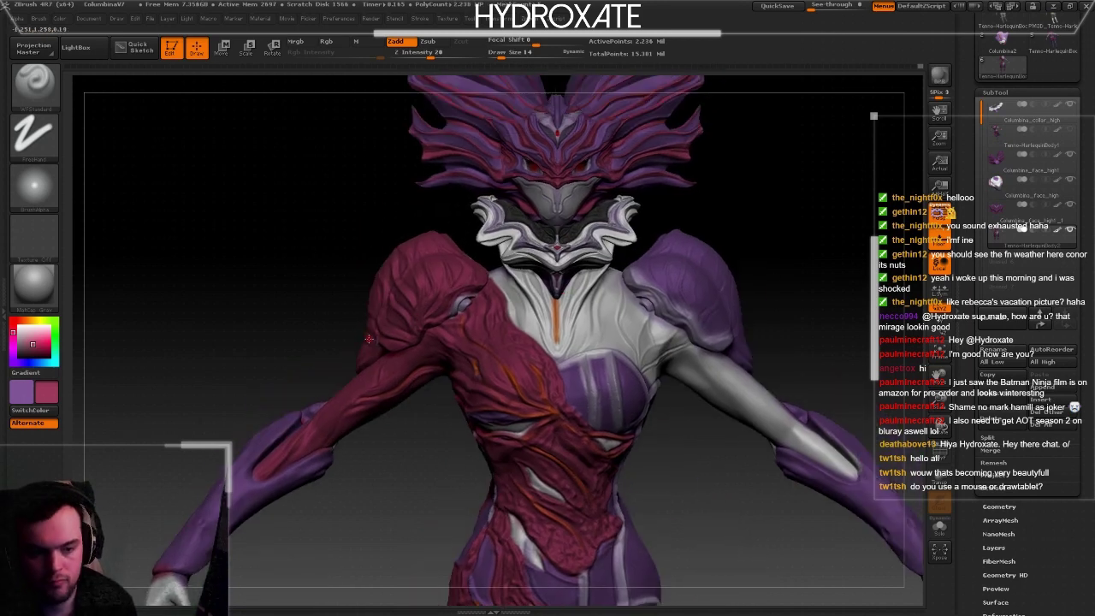
mouse_move(376, 323)
mouse_down()
mouse_move(590, 331)
mouse_move(599, 321)
mouse_up()
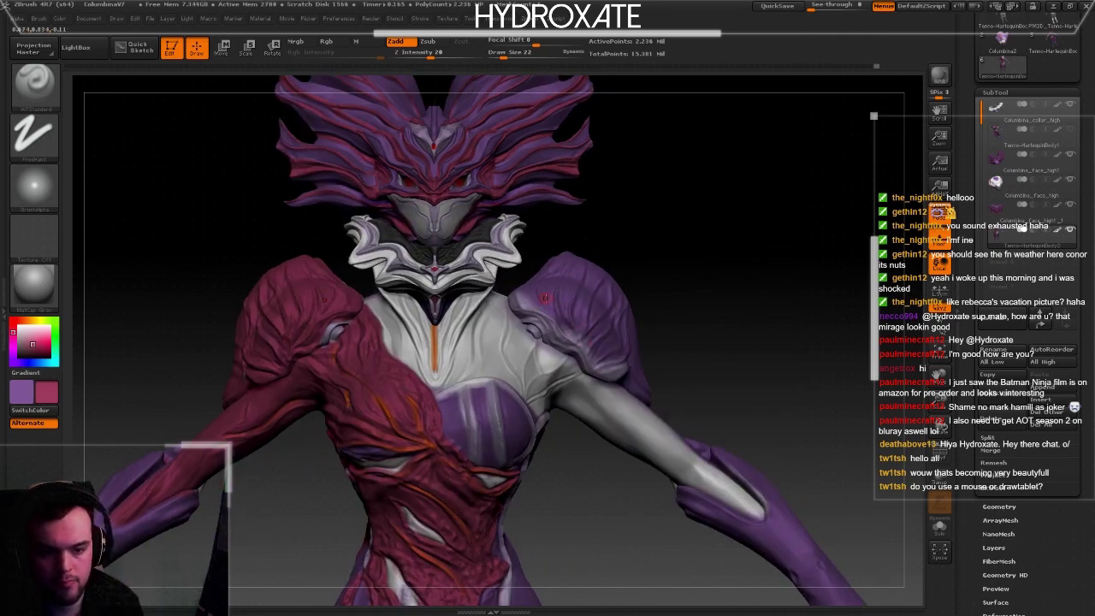
alt+drag(629, 283, 333, 47)
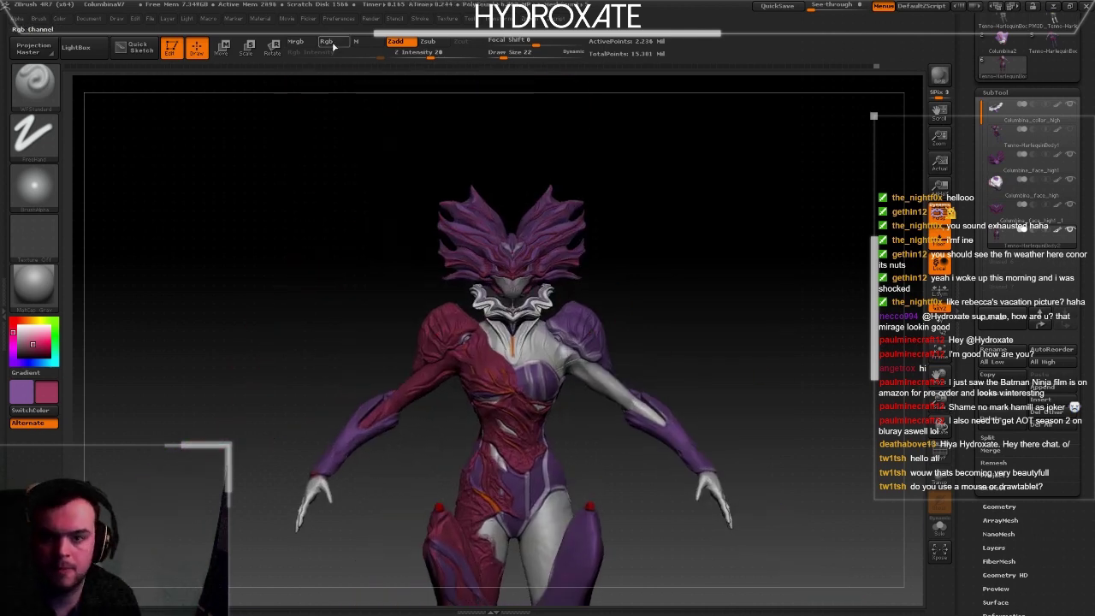
- Re-enable Mrgb painting and orbit around the figure to inspect the painted back, then return to the front
click(295, 42)
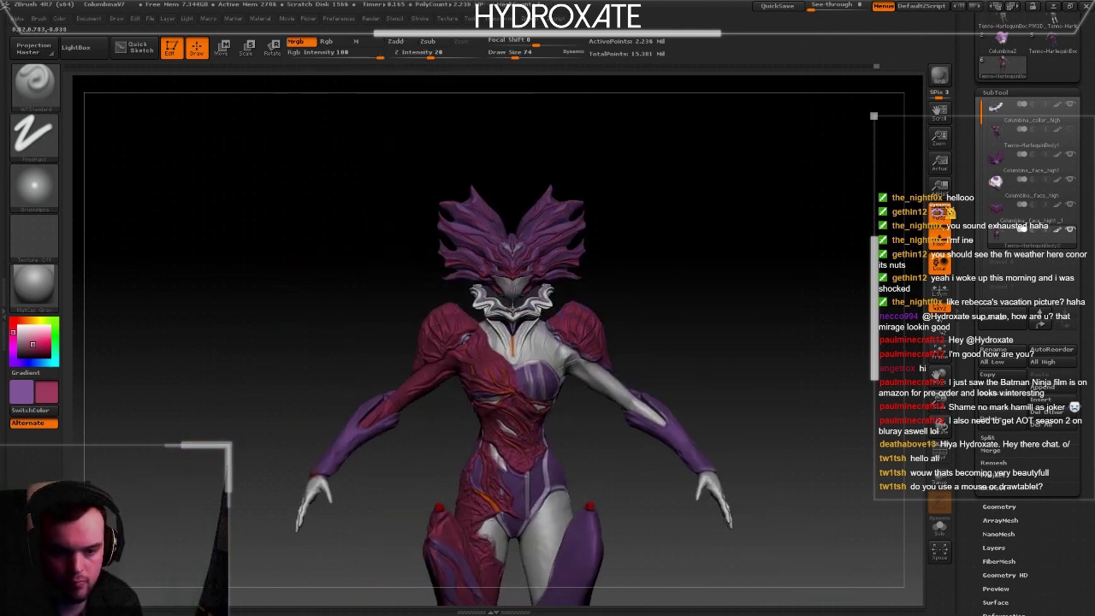
drag(770, 366, 556, 398)
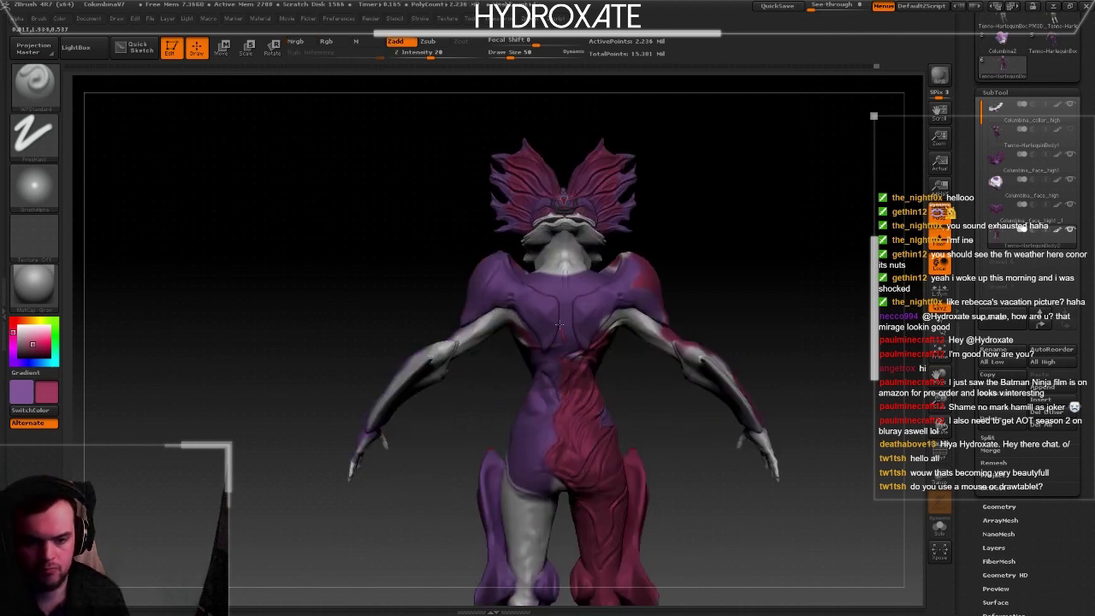
drag(641, 394, 436, 386)
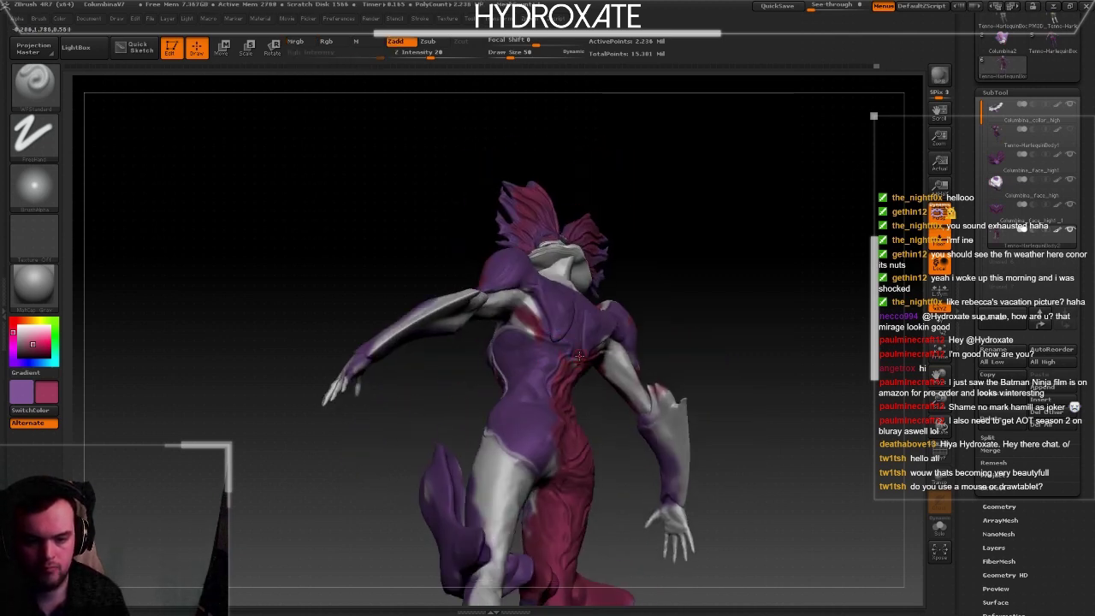
mouse_move(579, 355)
mouse_down()
mouse_move(590, 342)
mouse_move(587, 257)
mouse_up()
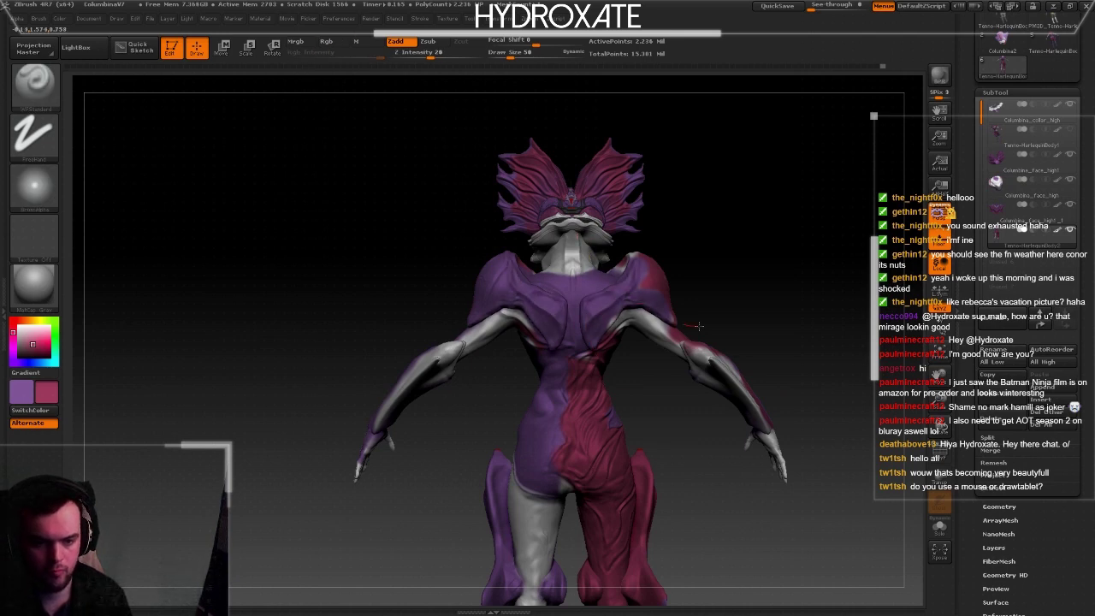
mouse_move(699, 326)
mouse_down()
mouse_move(649, 308)
mouse_move(534, 462)
mouse_move(595, 410)
mouse_move(397, 440)
mouse_move(512, 473)
mouse_move(473, 407)
mouse_up()
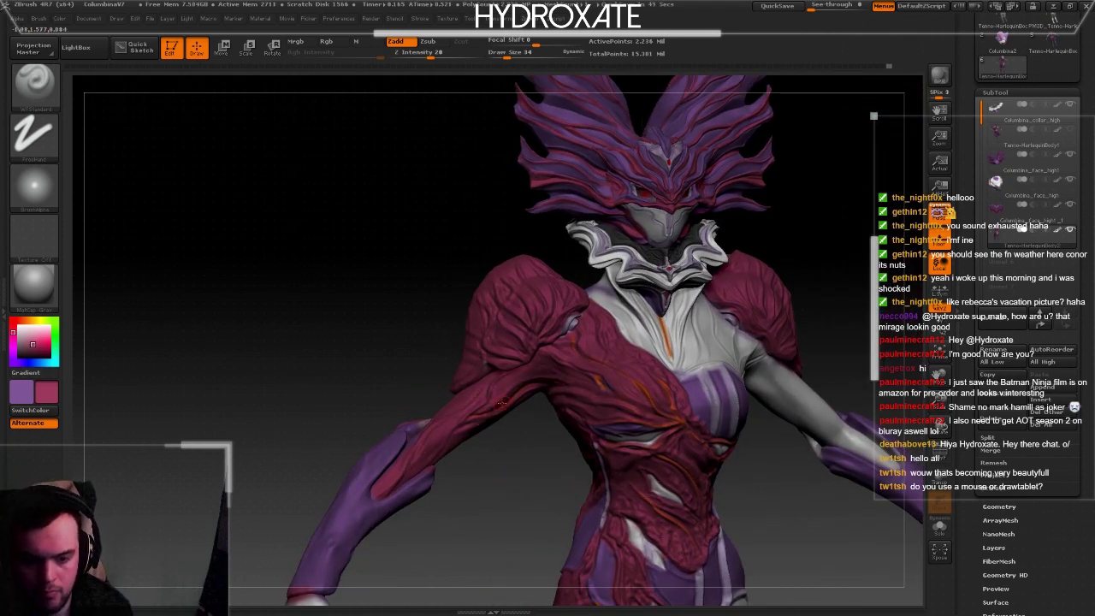
alt+drag(568, 375, 548, 402)
drag(522, 360, 471, 361)
- Save, then select the Columbina_face_high subtool and frame the head
key(ctrl+s)
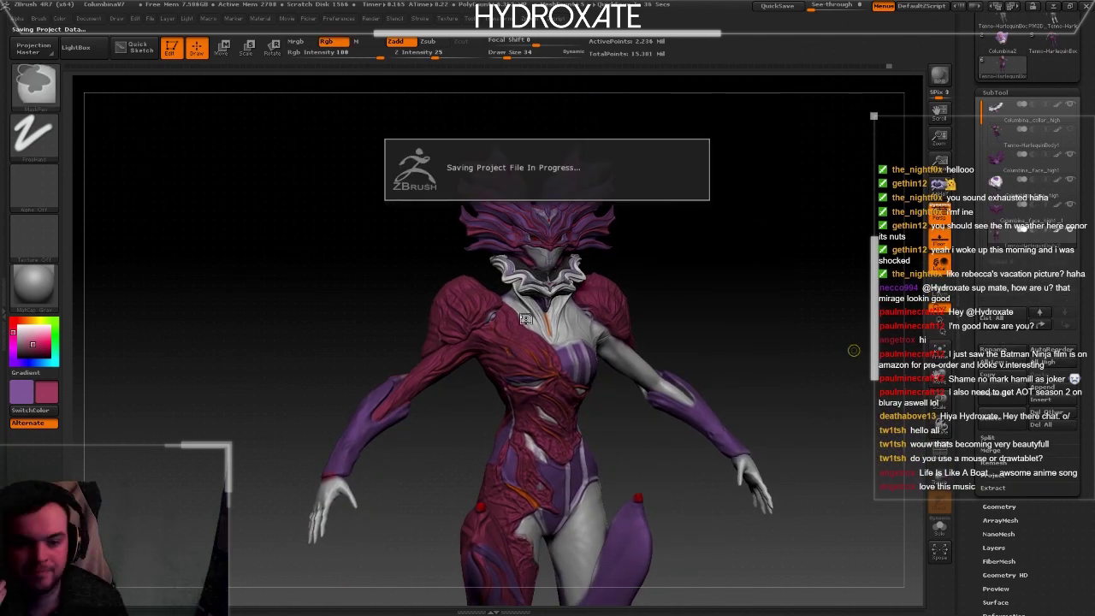
alt+click(552, 210)
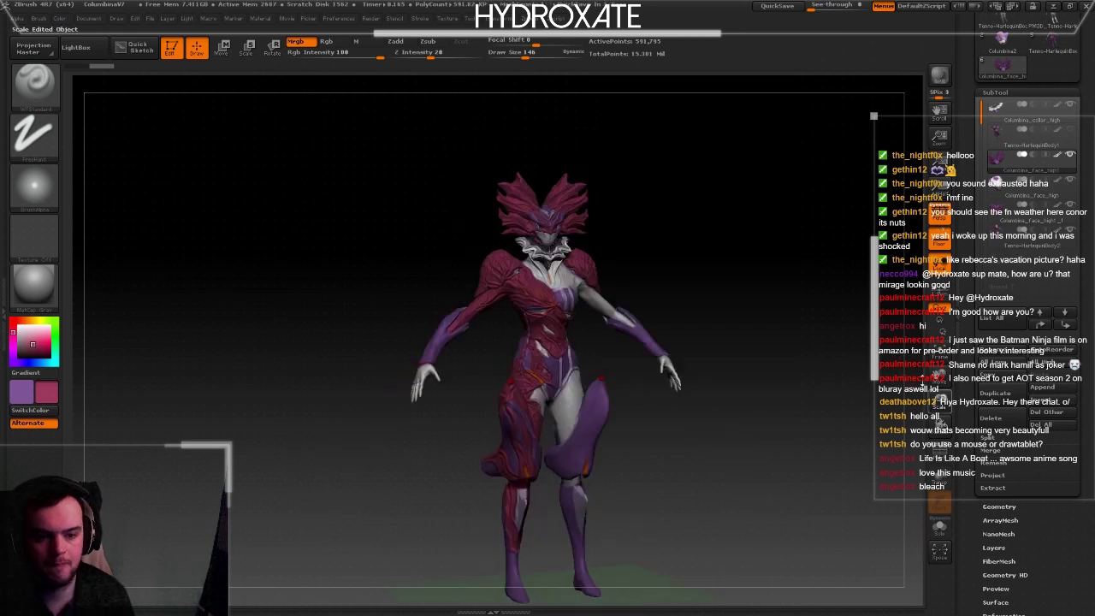
key(f)
key(ctrl+s)
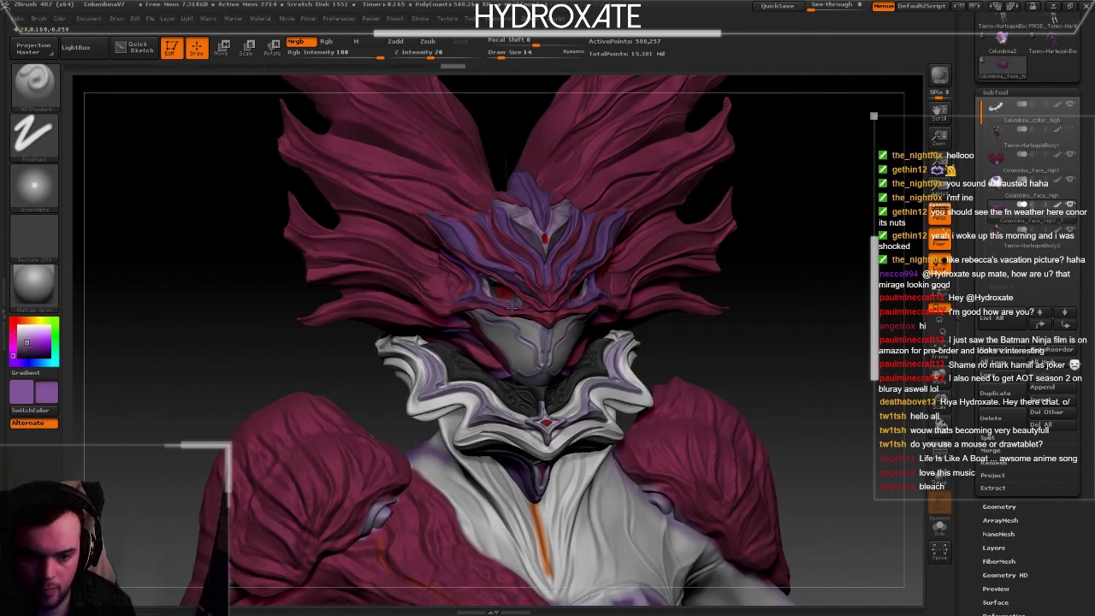
- Subdivide Columbina_face_high with Ctrl+D to 1.452 million active points
key(ctrl+d)
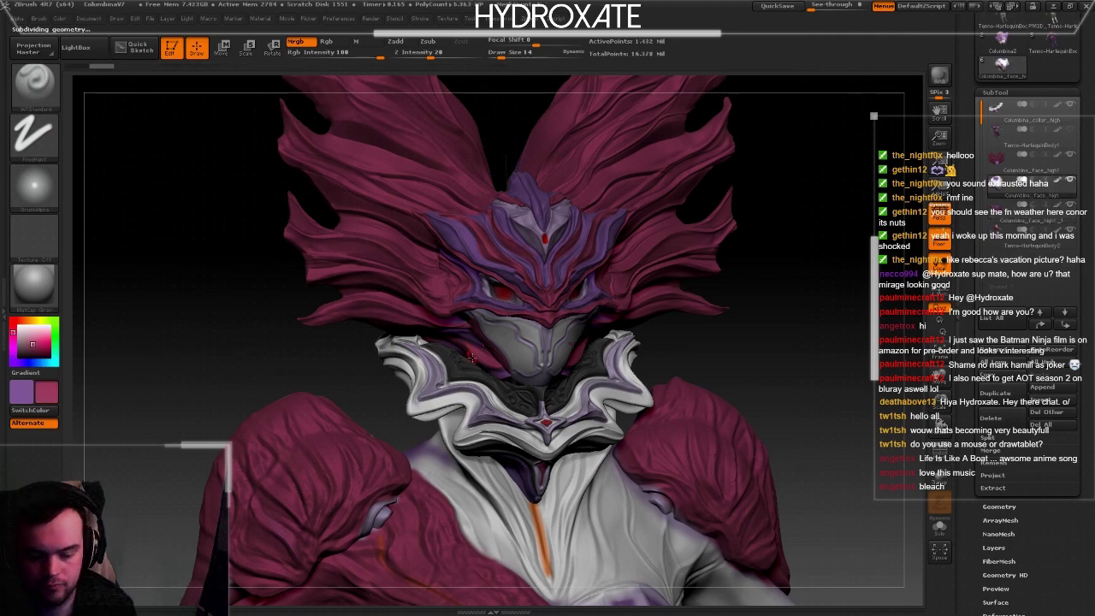
key(f)
alt+drag(797, 407, 626, 370)
- Save the project and select the Columbina_collar_high subtool
key(ctrl+s)
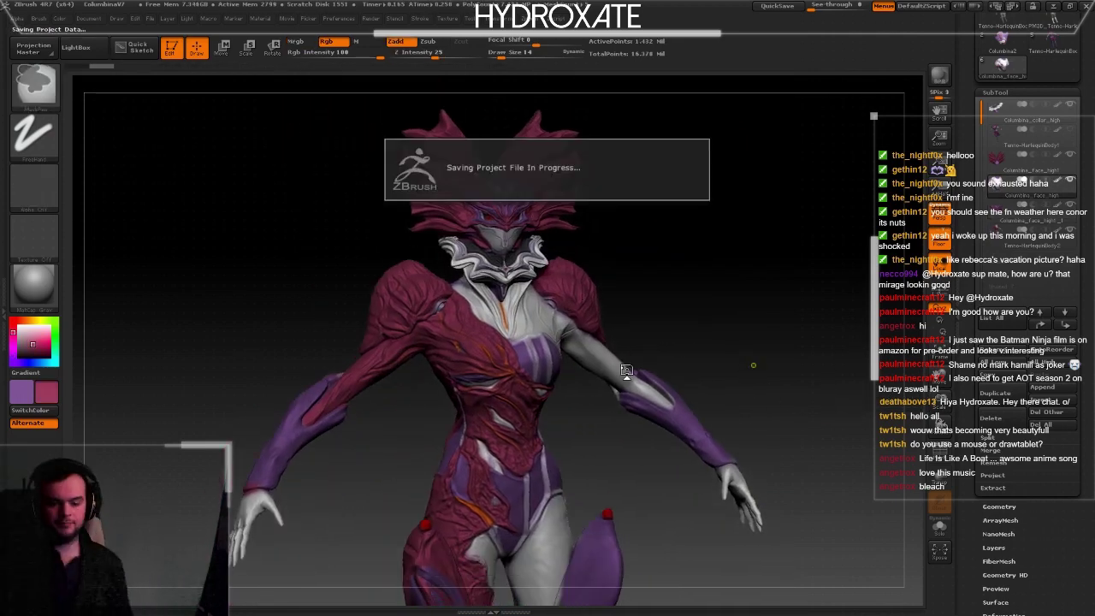
mouse_move(753, 365)
mouse_down()
mouse_move(743, 339)
mouse_move(719, 351)
mouse_move(821, 342)
mouse_up()
click(1031, 237)
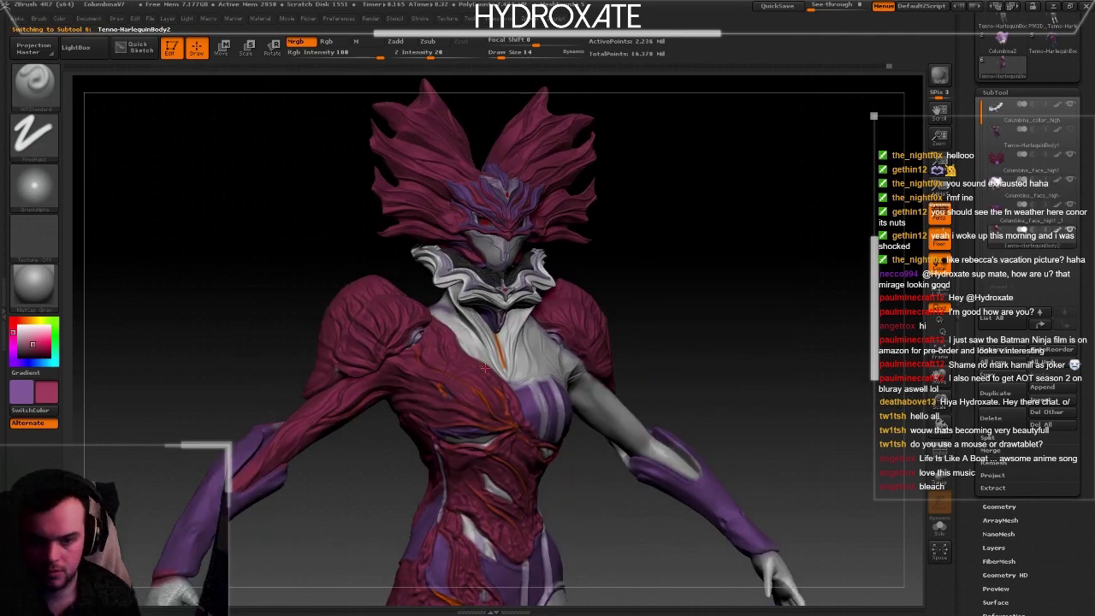
alt+click(487, 274)
drag(770, 368, 822, 445)
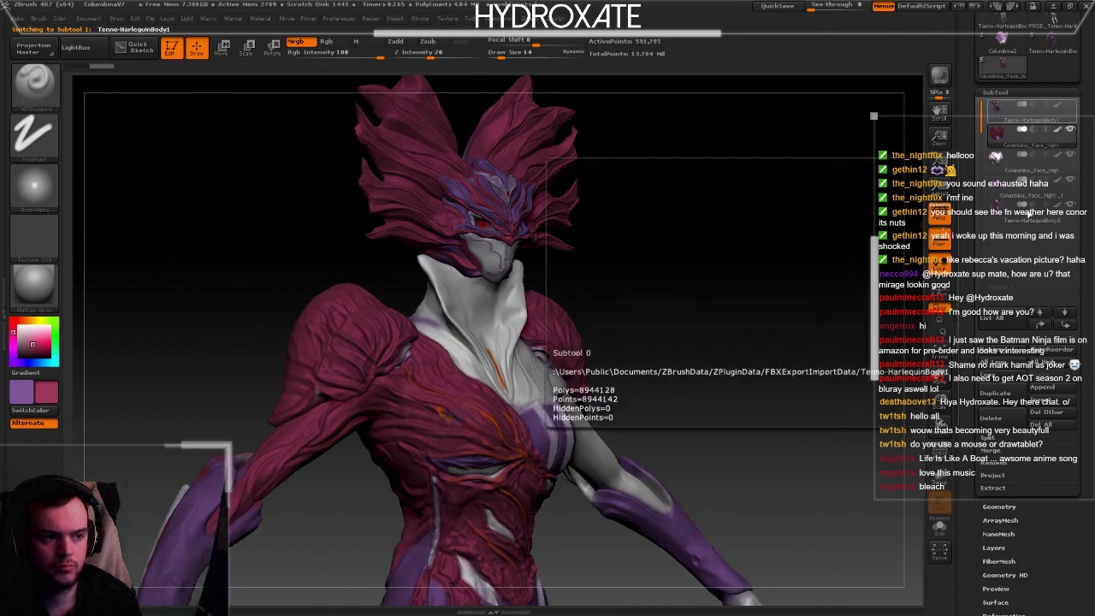
- Delete the ruffled collar subtool, confirm, and inspect the exposed white neck collar from front and side
click(878, 440)
click(879, 440)
drag(879, 441, 516, 326)
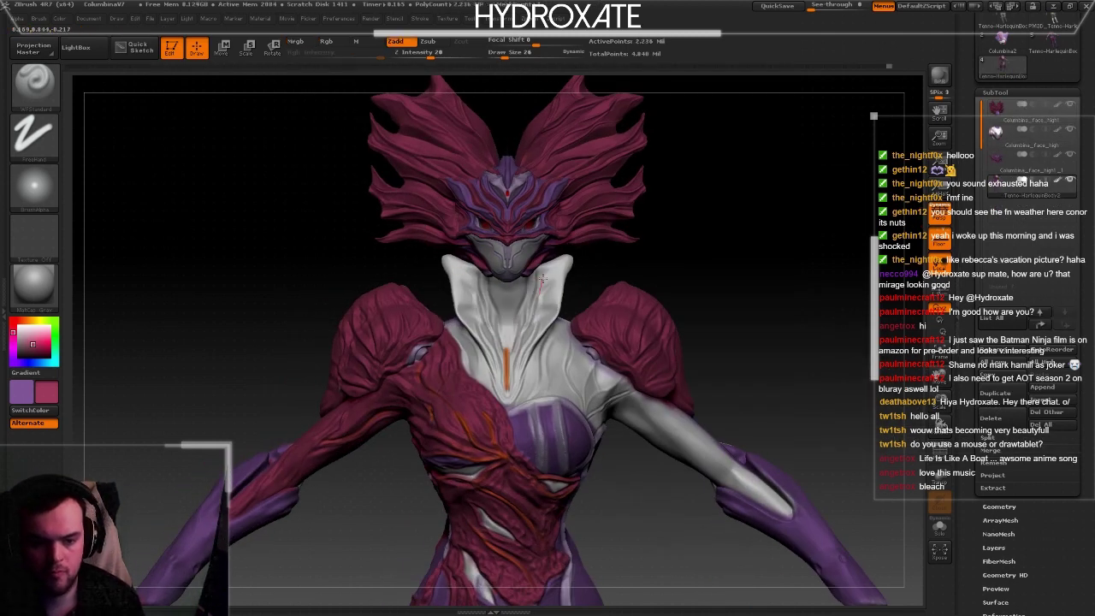
mouse_move(542, 278)
mouse_down()
mouse_move(556, 329)
mouse_move(508, 347)
mouse_up()
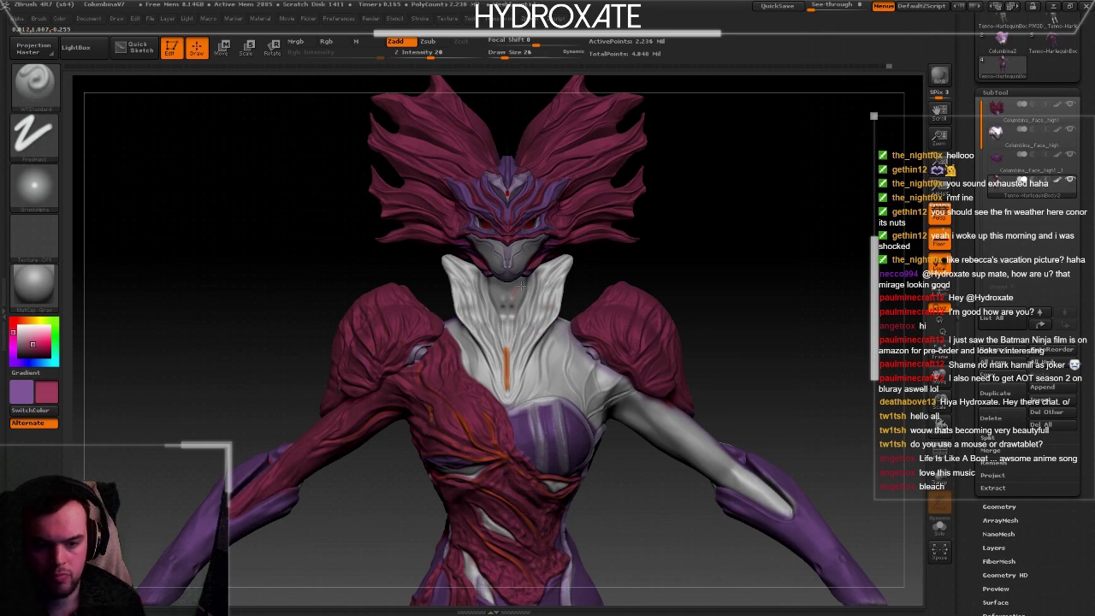
mouse_move(651, 342)
mouse_down()
mouse_move(709, 316)
mouse_move(804, 325)
mouse_up()
key(space)
- With Mrgb on, select the Tenno-HarlequinBody2 body mesh and paint the white collar red
click(295, 41)
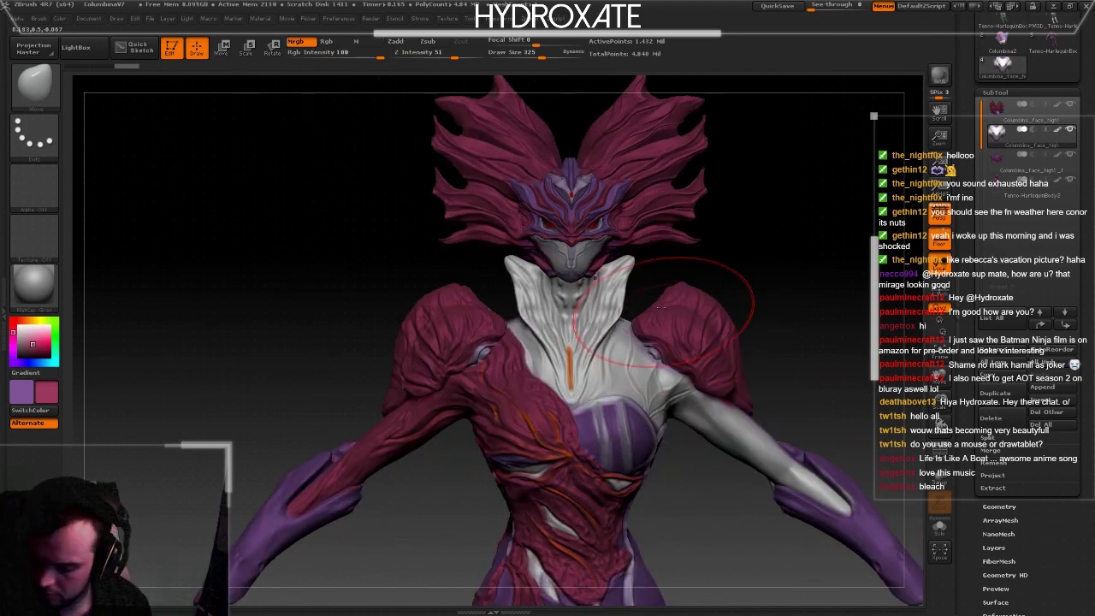
alt+click(595, 273)
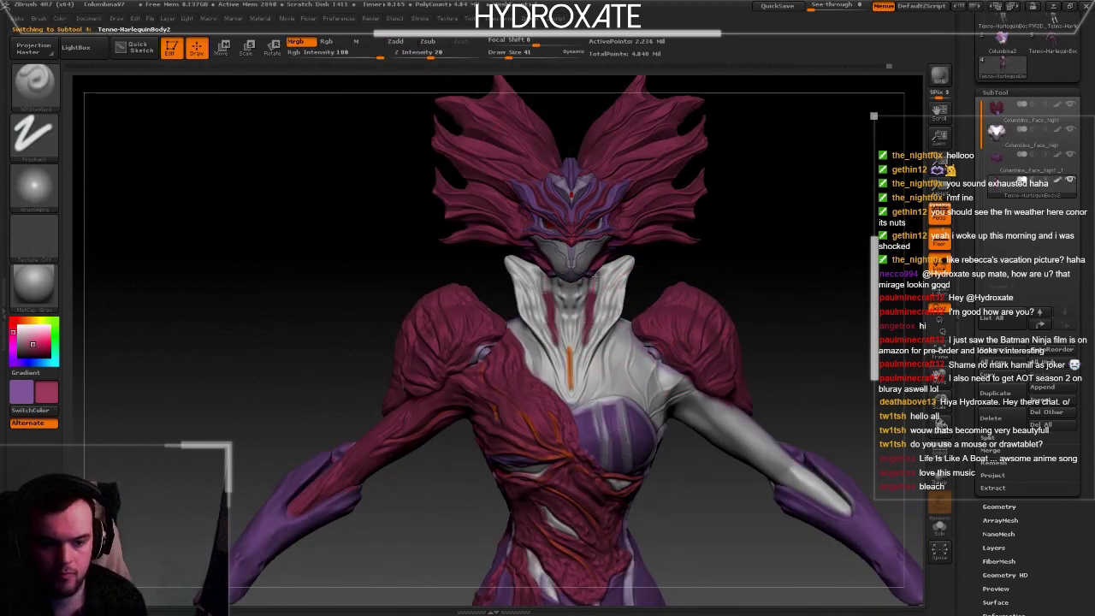
drag(593, 276, 575, 403)
drag(575, 334, 575, 402)
drag(607, 368, 616, 265)
drag(629, 308, 582, 324)
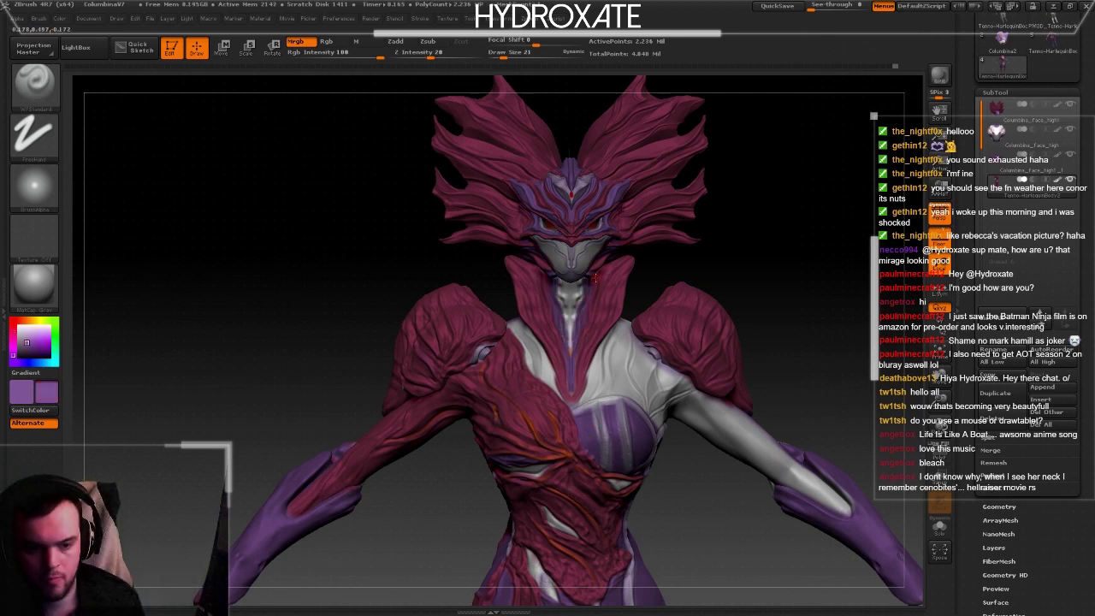
- Pick a new colour, enlarge the brush, and save the project
alt+click(569, 335)
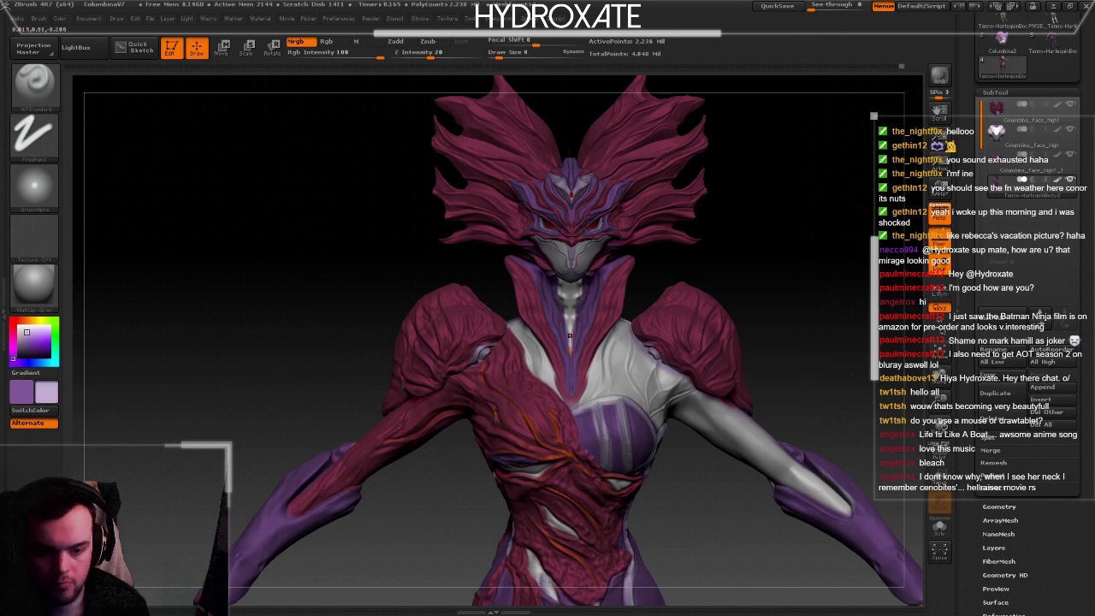
key(bracketright)
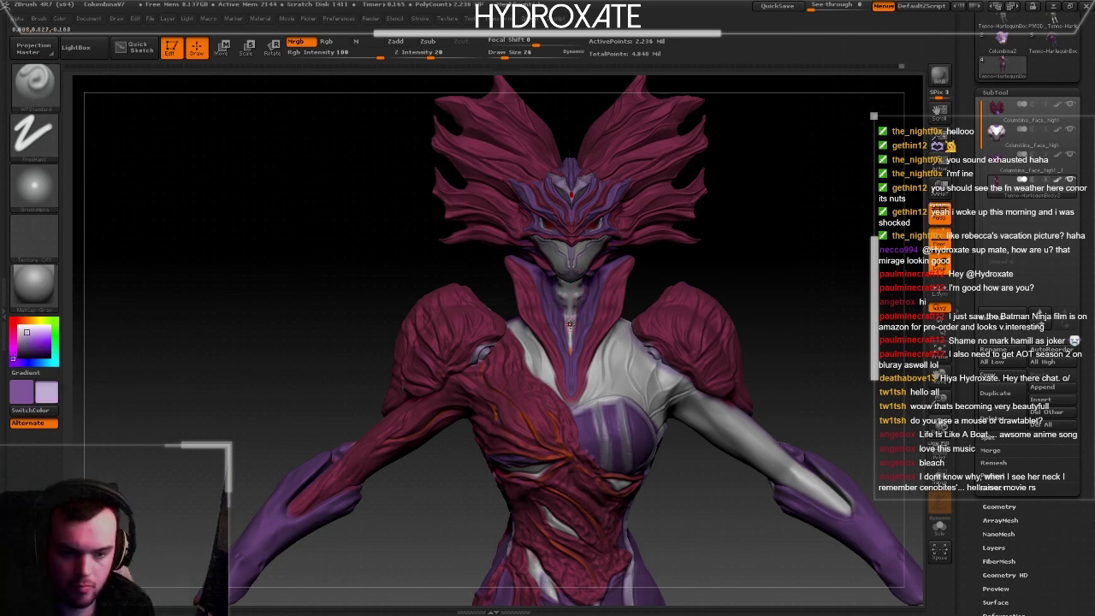
key(bracketright)
key(f)
mouse_move(819, 389)
mouse_down()
mouse_move(805, 416)
mouse_move(685, 430)
mouse_up()
key(ctrl+s)
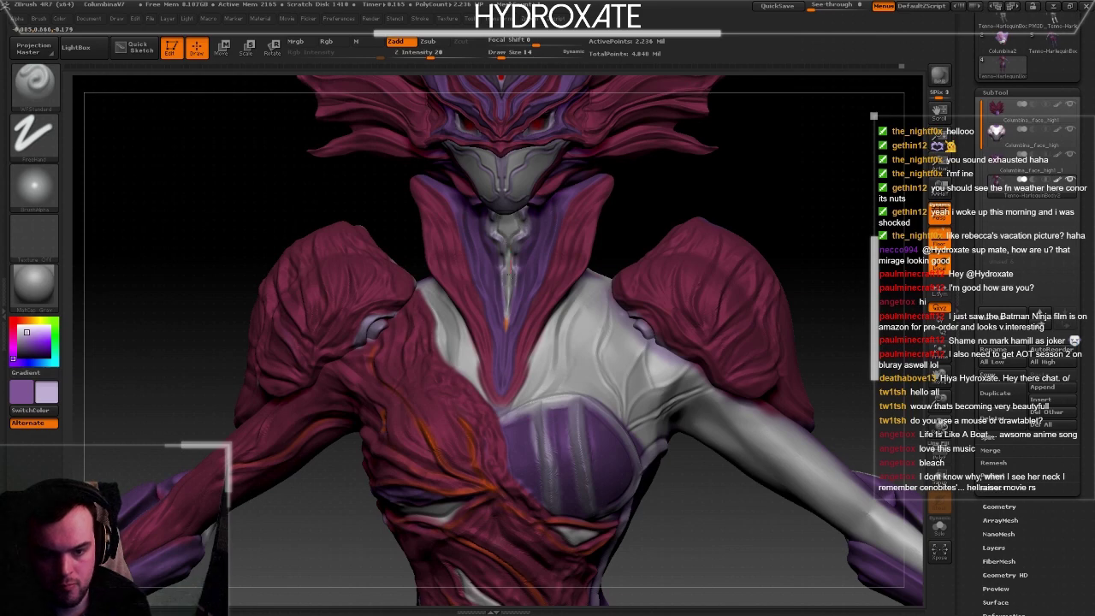
- Sample the orange from the chest veins and switch Mrgb colour painting back on
drag(510, 270, 515, 255)
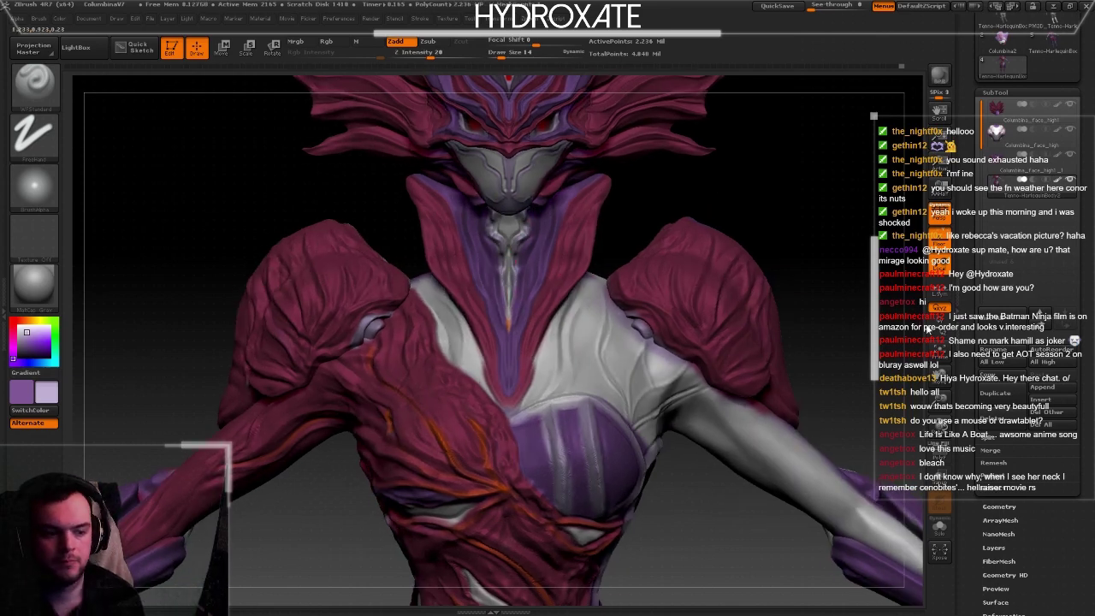
key(f)
drag(530, 207, 854, 237)
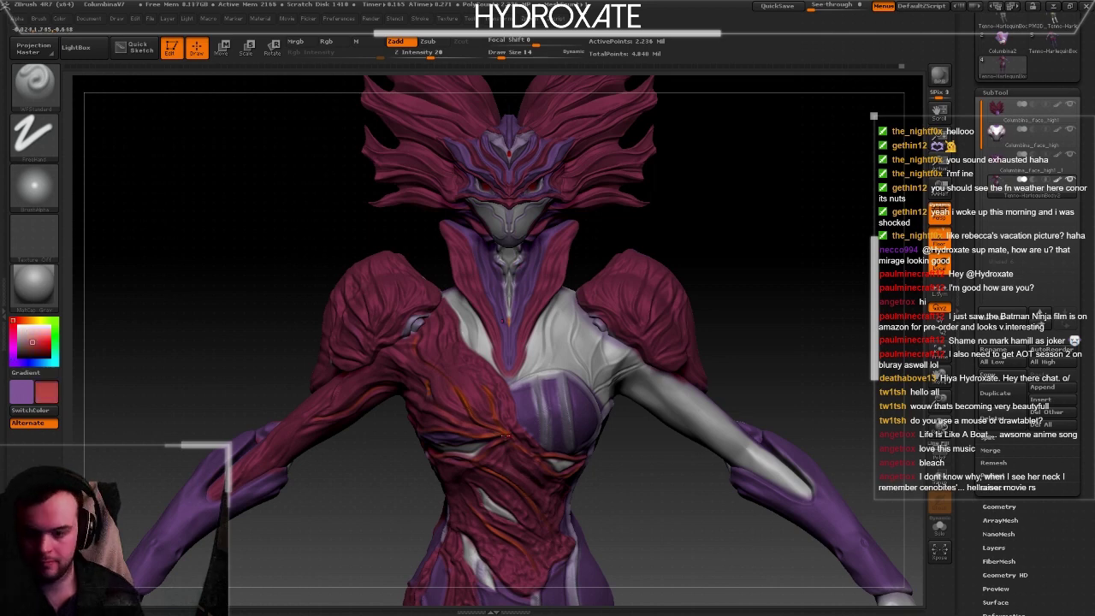
key(c)
click(295, 41)
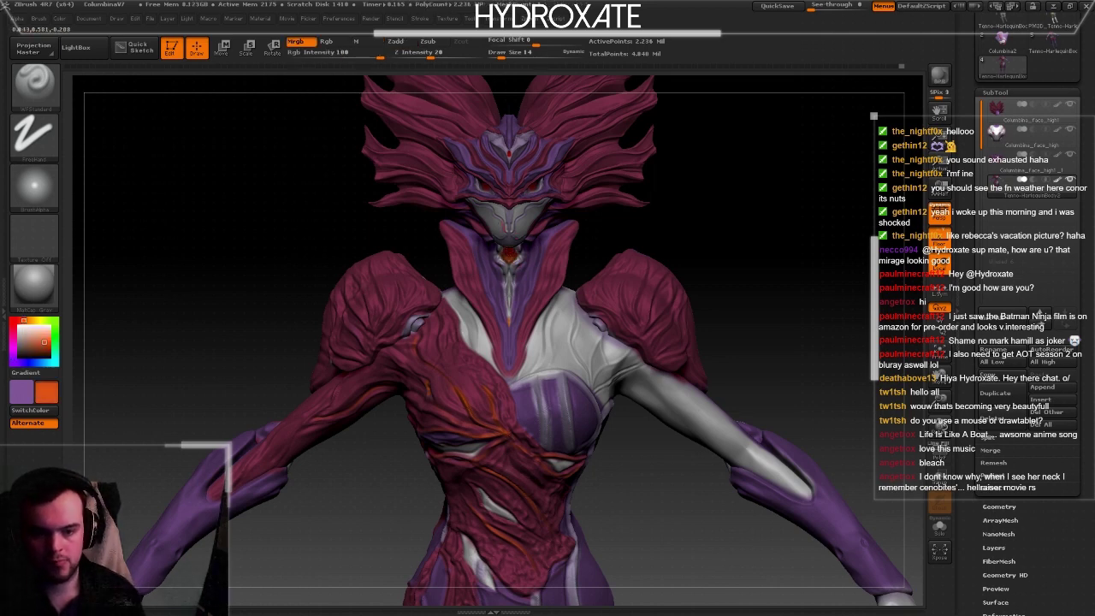
key(f)
scroll(825, 402, up, 3)
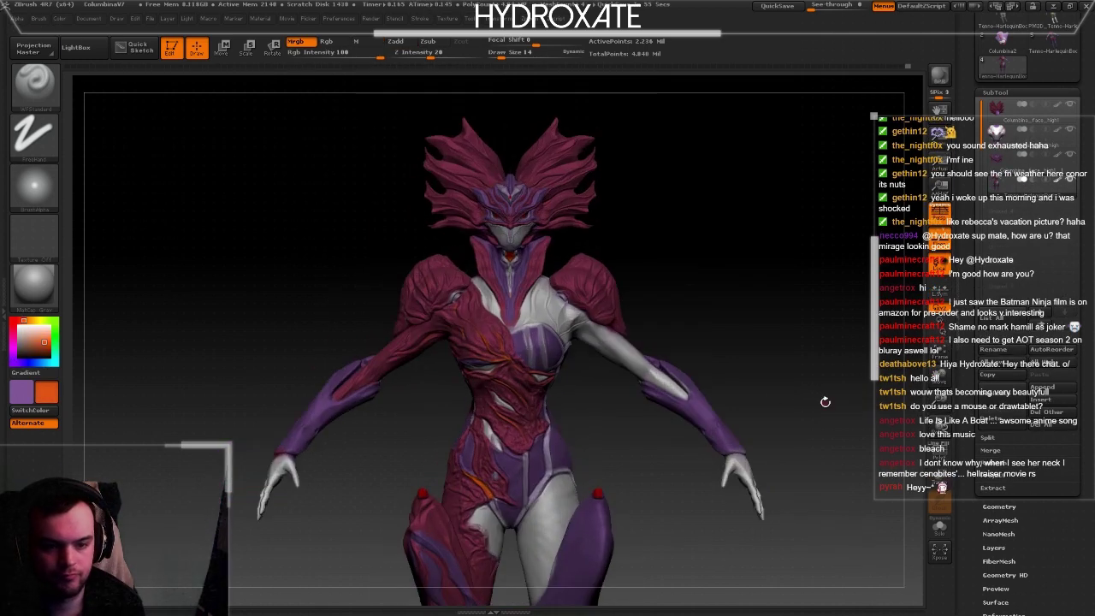
scroll(534, 417, up, 3)
- Pick pinkish-purple and white paint colours, then zoom back in on the chest and neck
key(c)
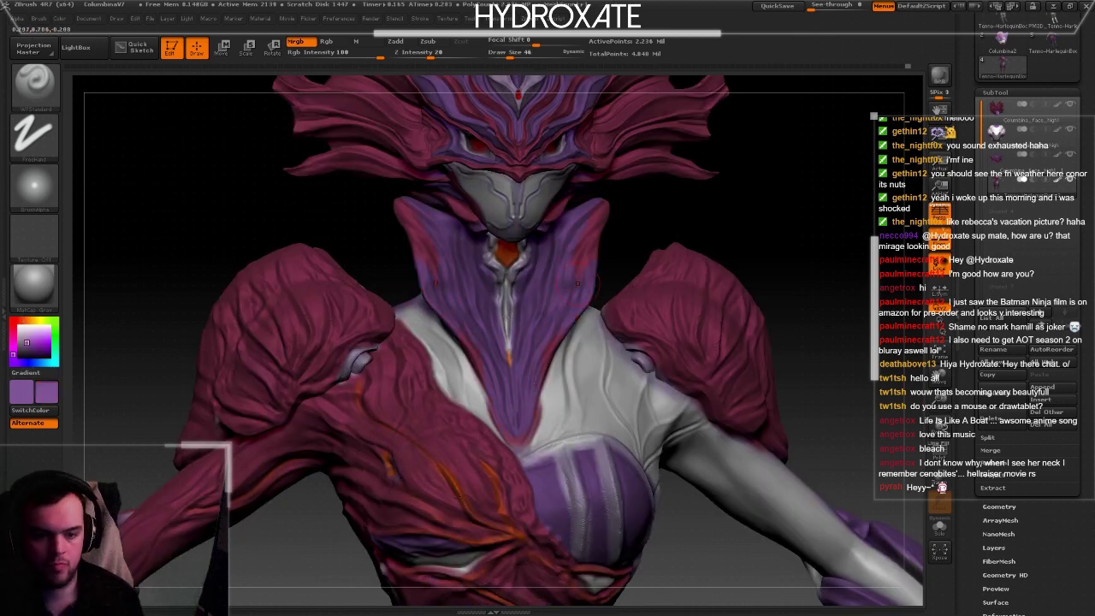
key(c)
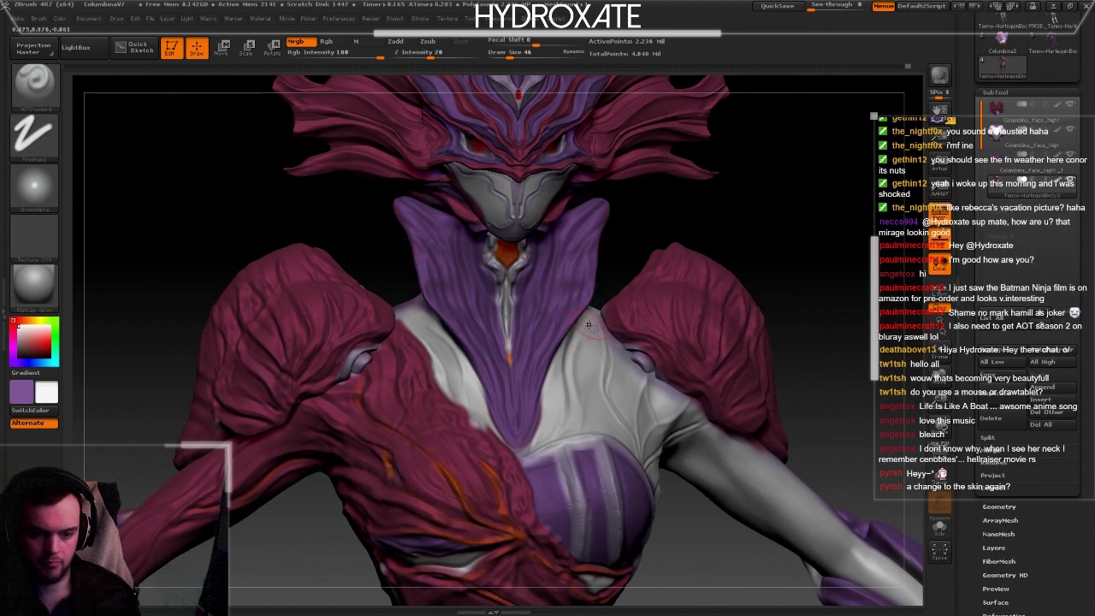
key(f)
drag(513, 556, 417, 230)
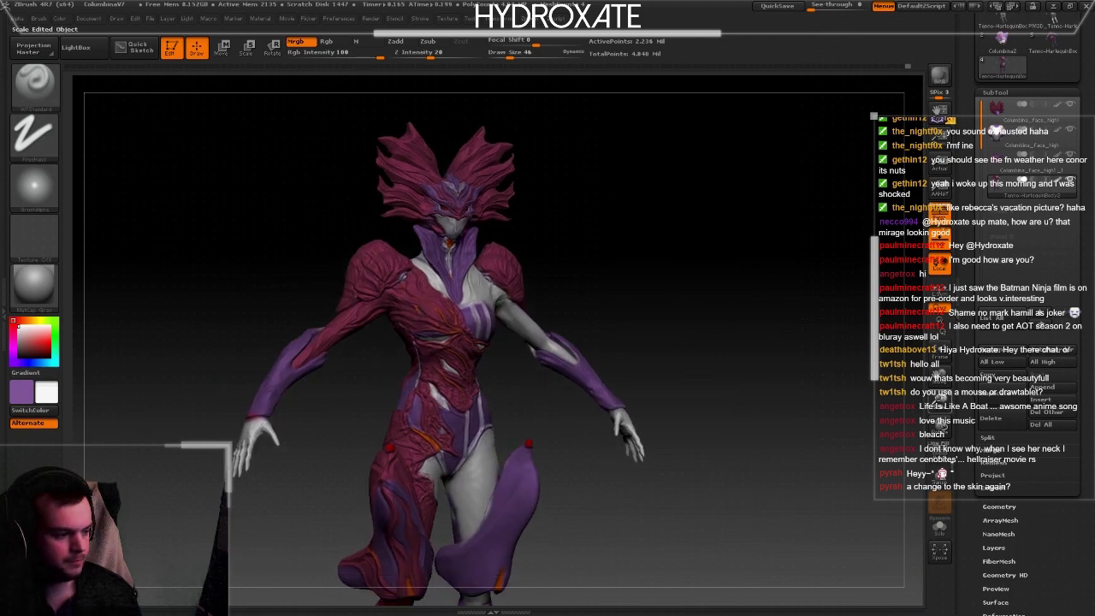
scroll(416, 231, up, 3)
- Save the project and toggle from Zadd back to Mrgb colour-only painting
key(f)
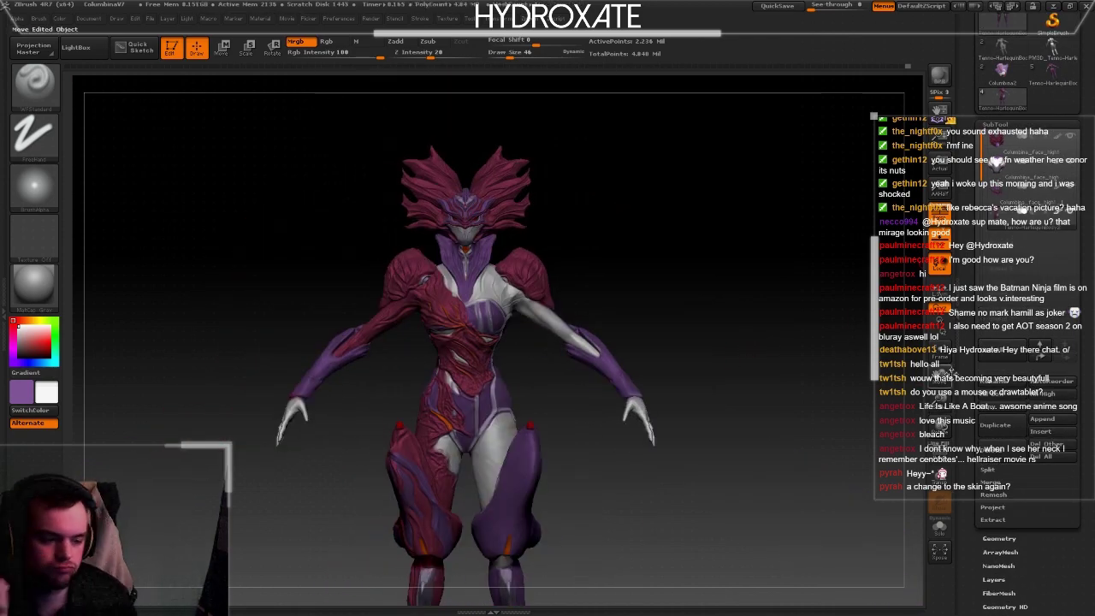
click(1027, 432)
key(ctrl+s)
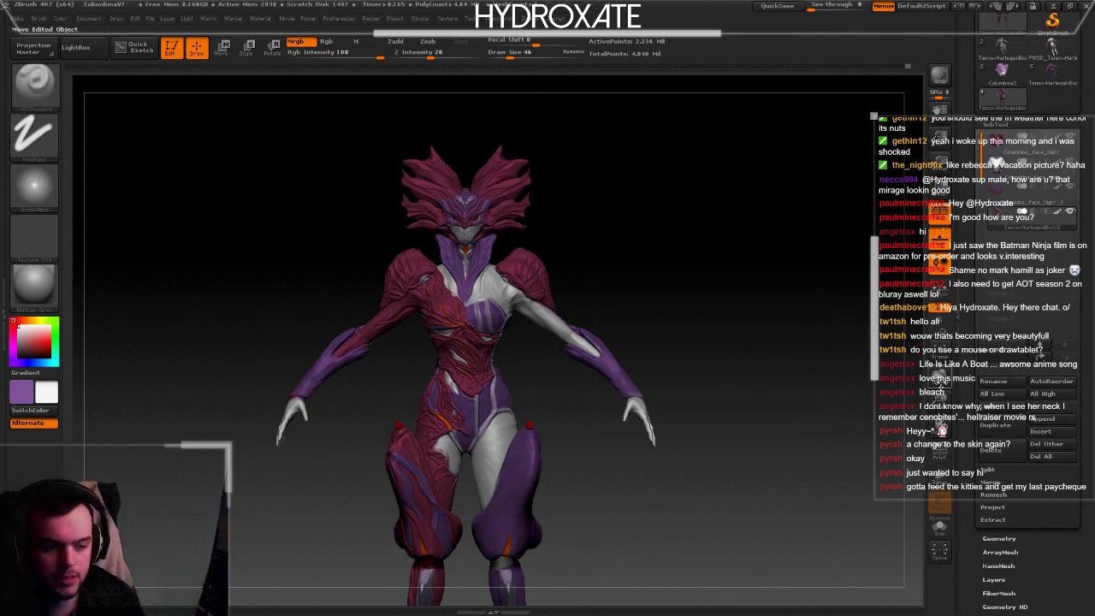
alt+drag(869, 396, 480, 374)
key(b)
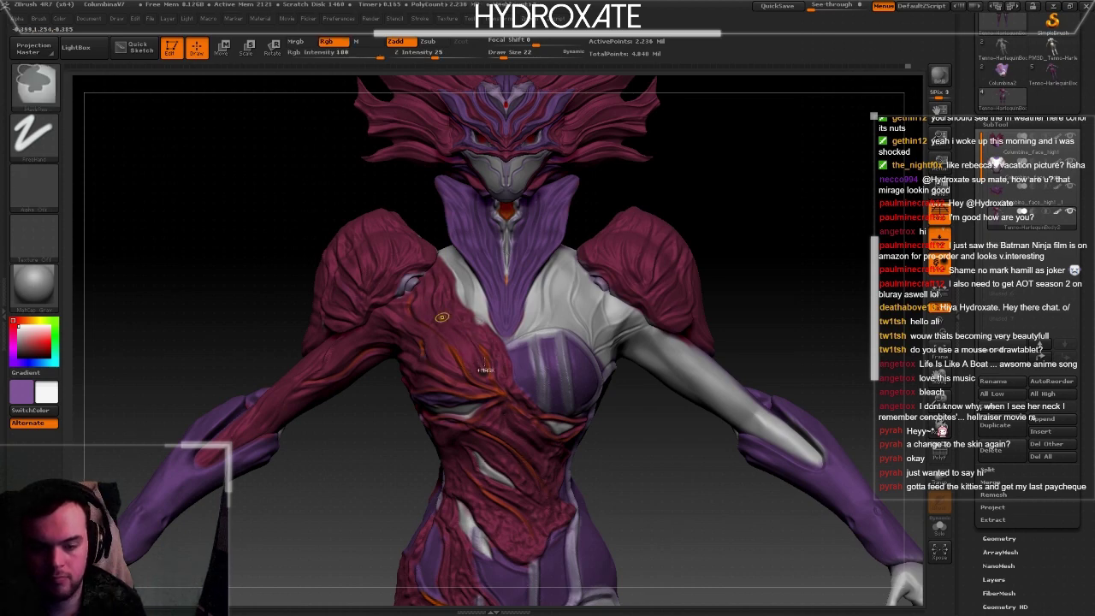
drag(794, 350, 296, 79)
click(295, 41)
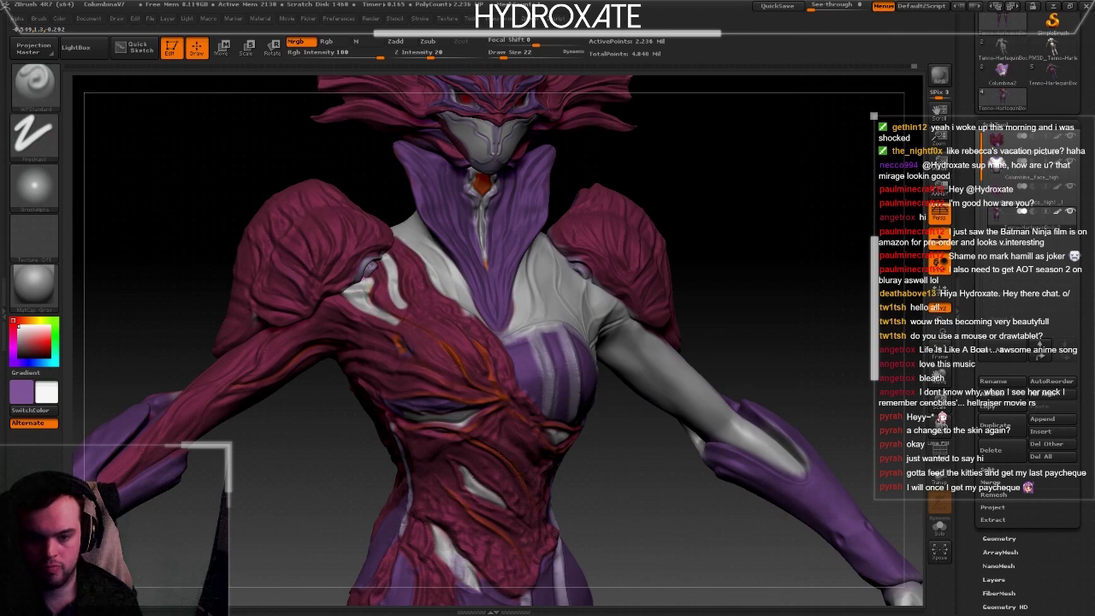
- Sample the armour's red as a paint colour and rotate the torso to a near-front view
drag(940, 401, 372, 418)
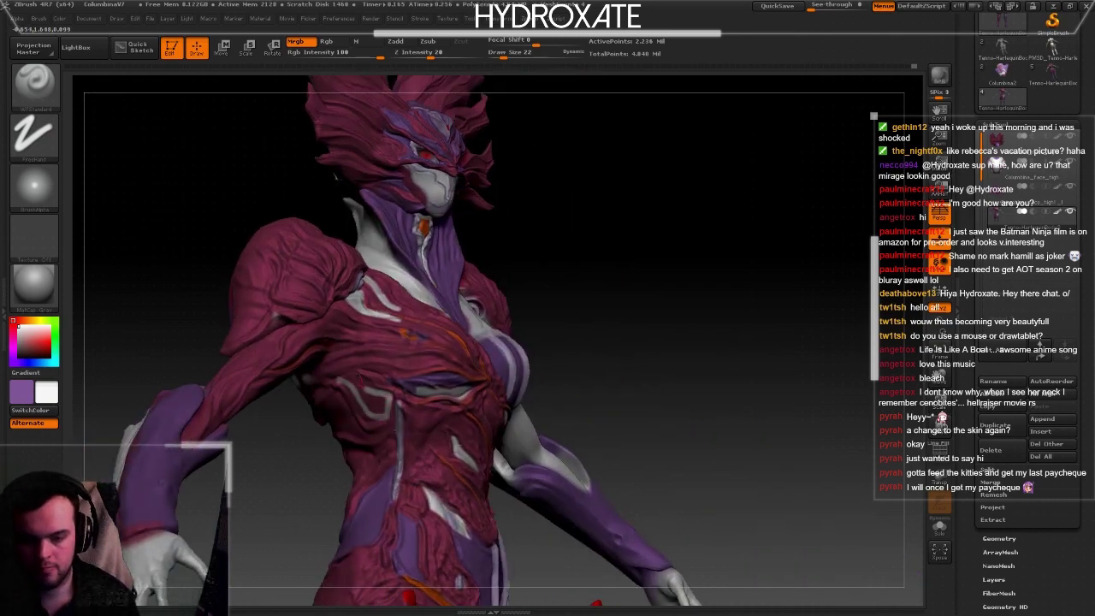
key(c)
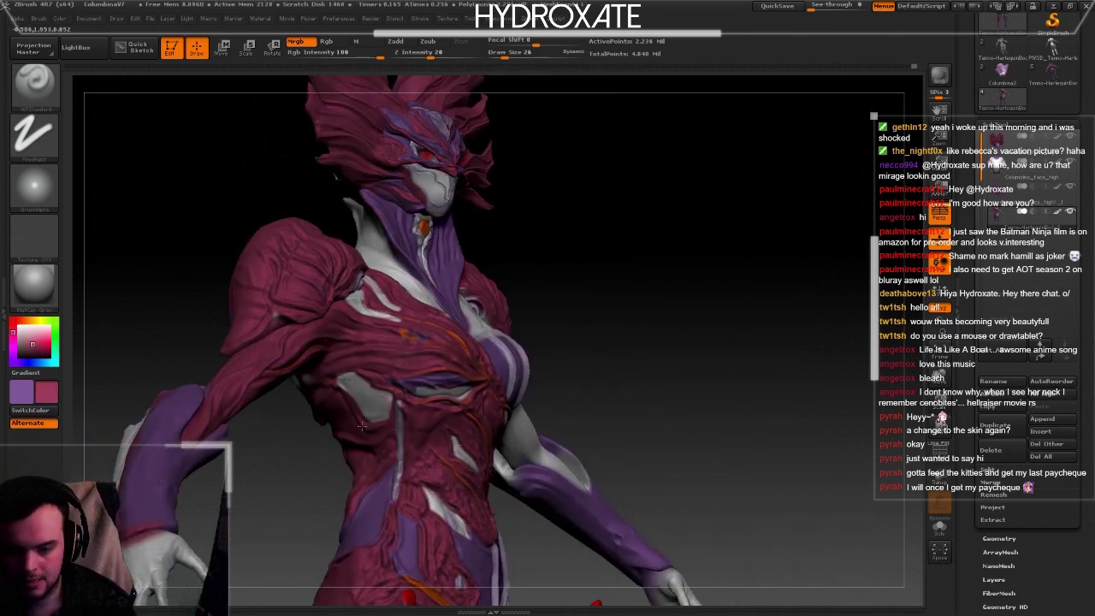
mouse_move(594, 357)
mouse_down()
mouse_move(684, 301)
mouse_move(363, 394)
mouse_up()
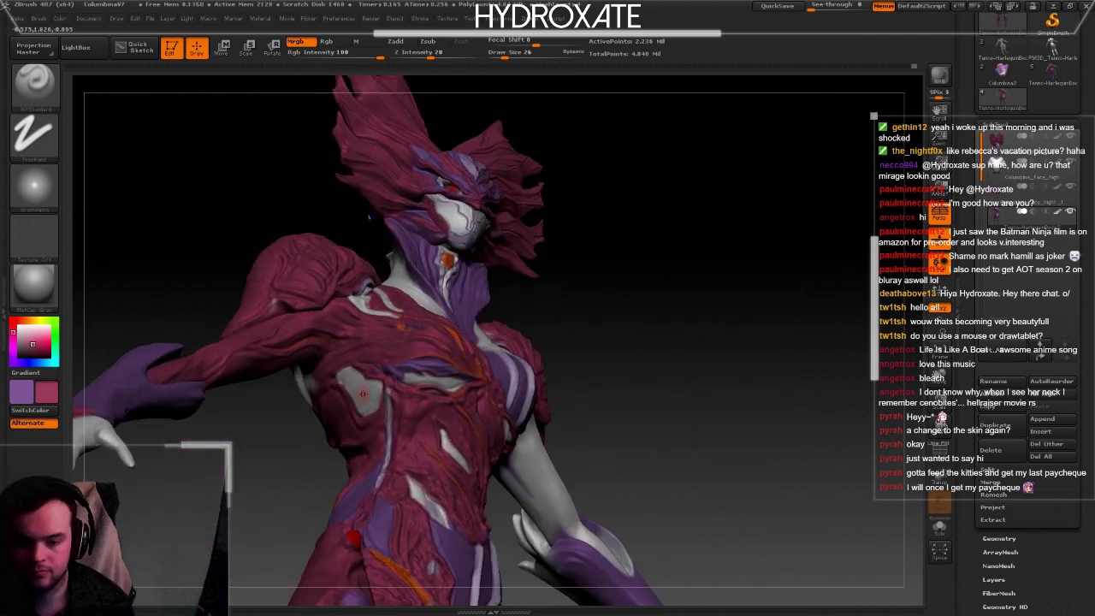
mouse_move(369, 217)
mouse_down()
mouse_move(296, 384)
mouse_move(456, 317)
mouse_move(738, 363)
mouse_move(489, 372)
mouse_move(338, 326)
mouse_up()
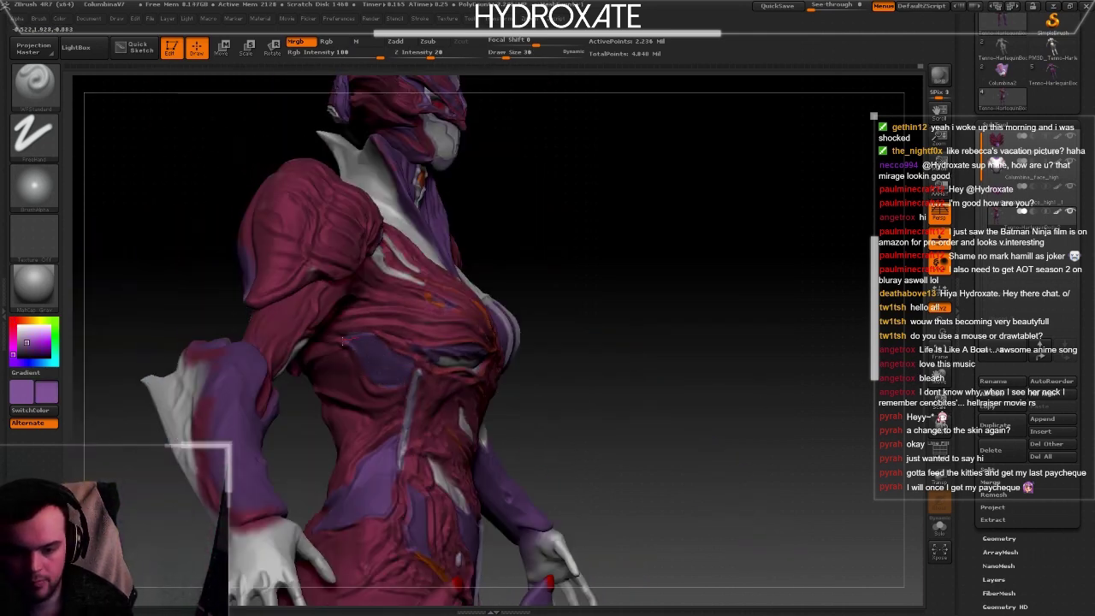
drag(416, 386, 360, 468)
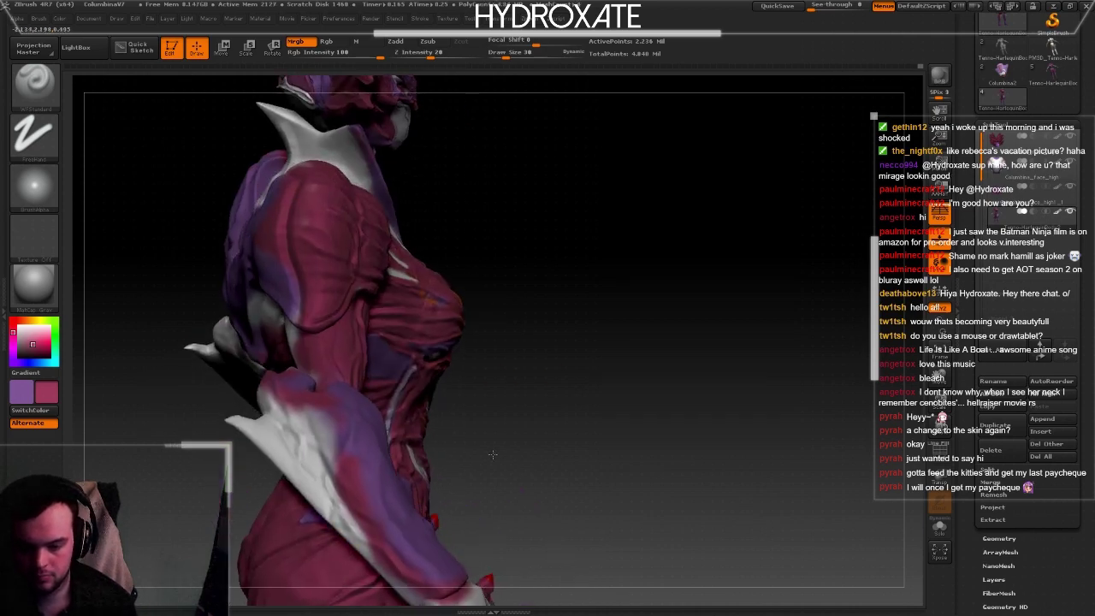
drag(618, 360, 335, 403)
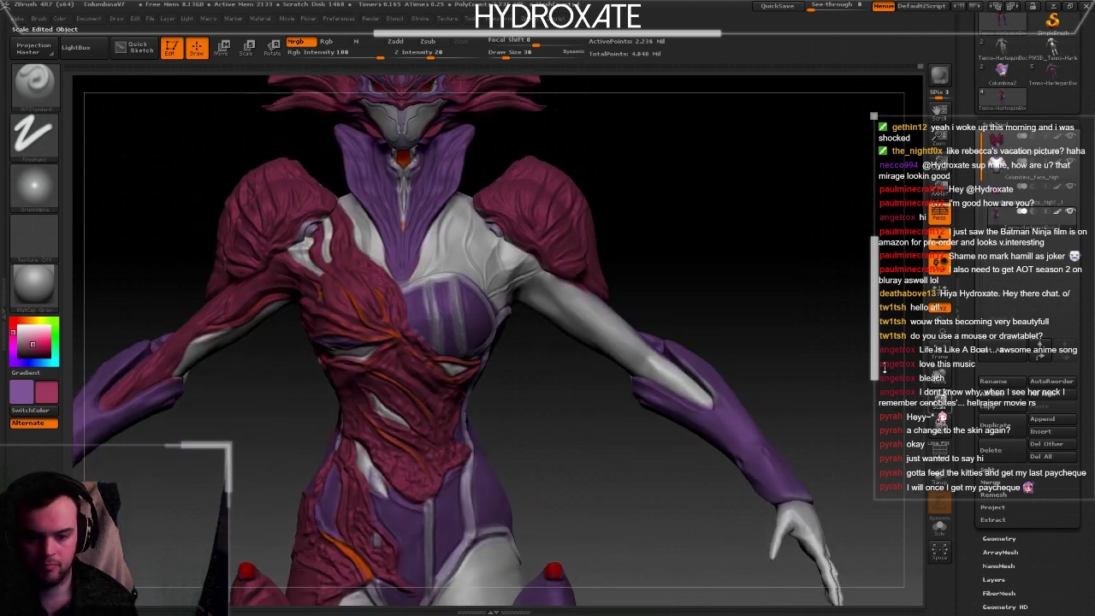
- Set purple and red as colours and paint a red band down the neck centre around the orange gem
key(c)
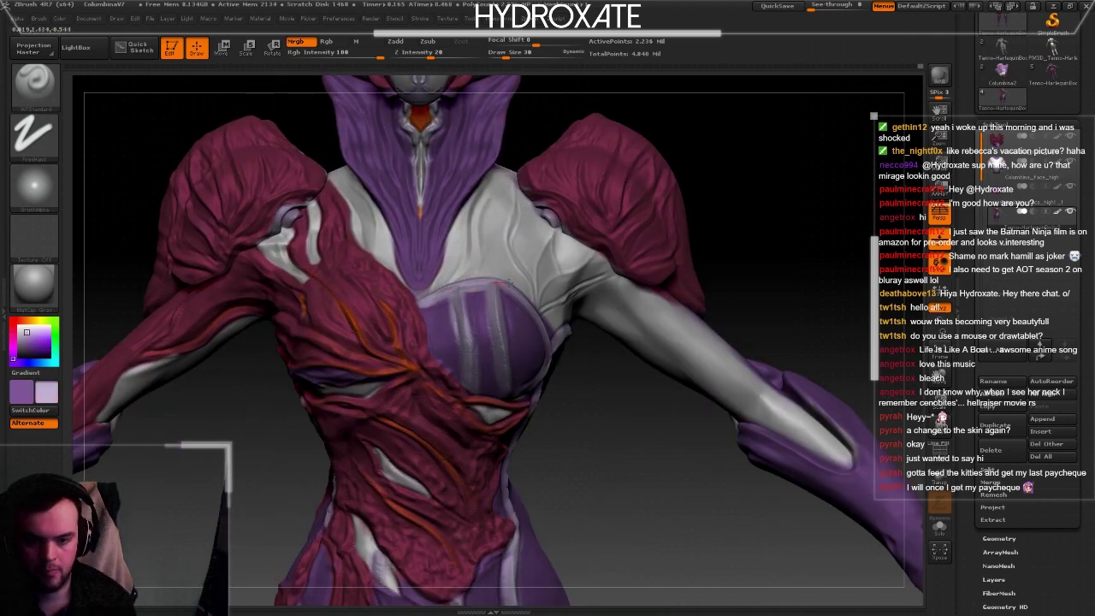
key(f)
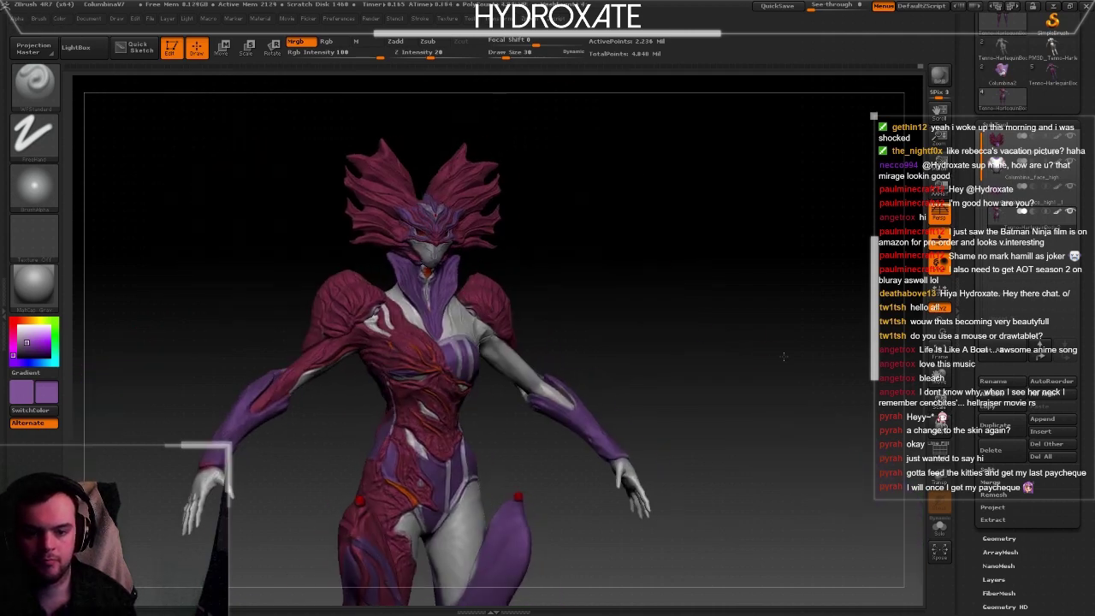
right_drag(443, 293, 468, 300)
drag(468, 300, 460, 321)
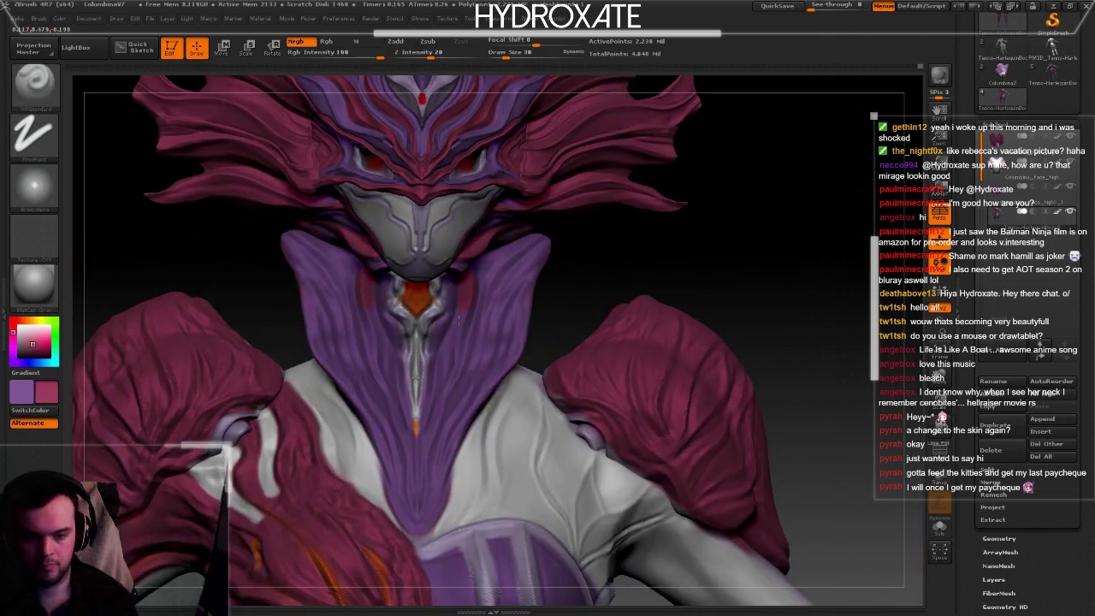
drag(425, 414, 474, 280)
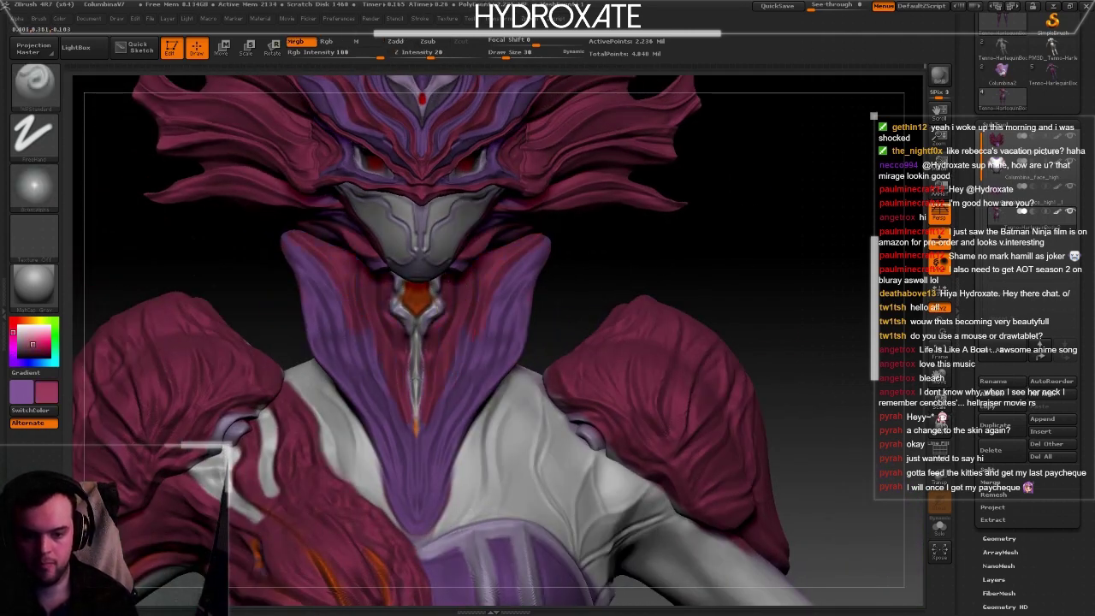
drag(420, 418, 418, 500)
key(f)
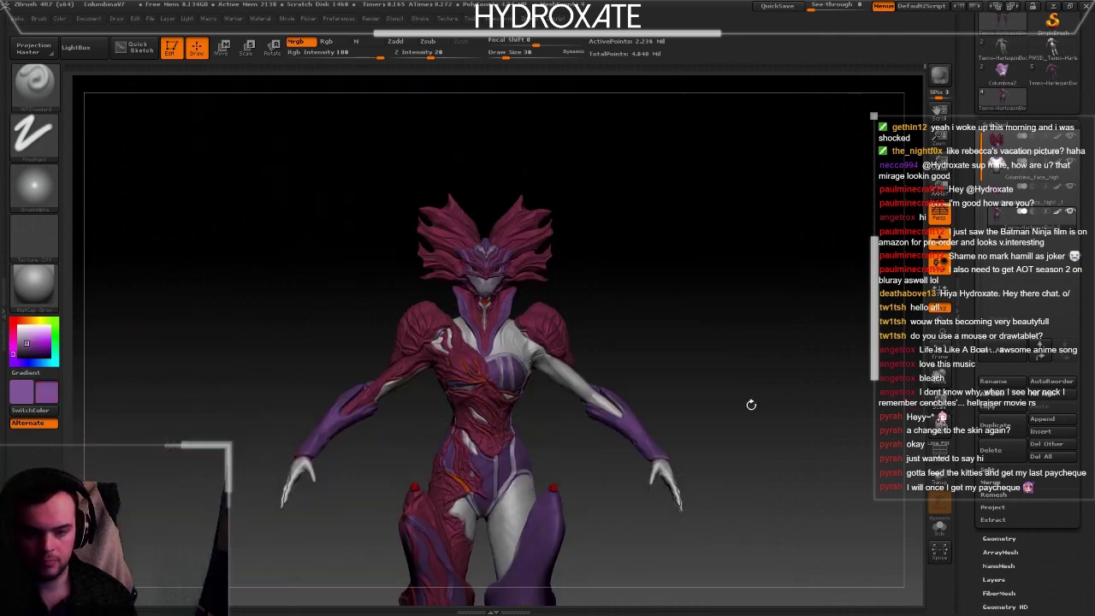
alt+drag(679, 403, 599, 257)
mouse_move(390, 291)
mouse_down()
mouse_move(448, 320)
mouse_move(443, 407)
mouse_up()
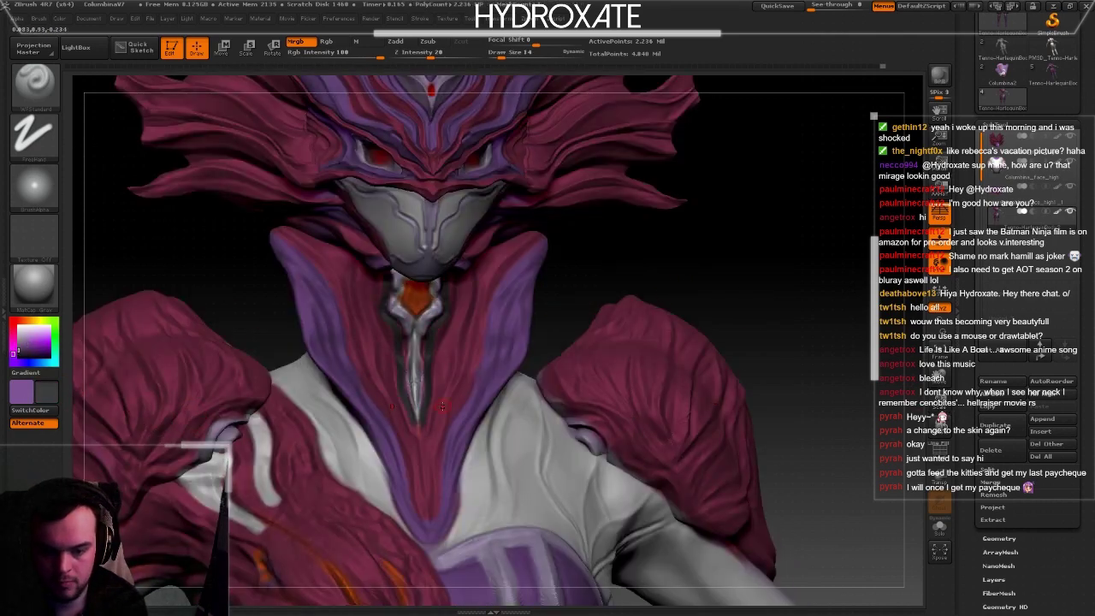
- Switch to white and paint stripes along both neck edges, extending them down to the chest
key(f)
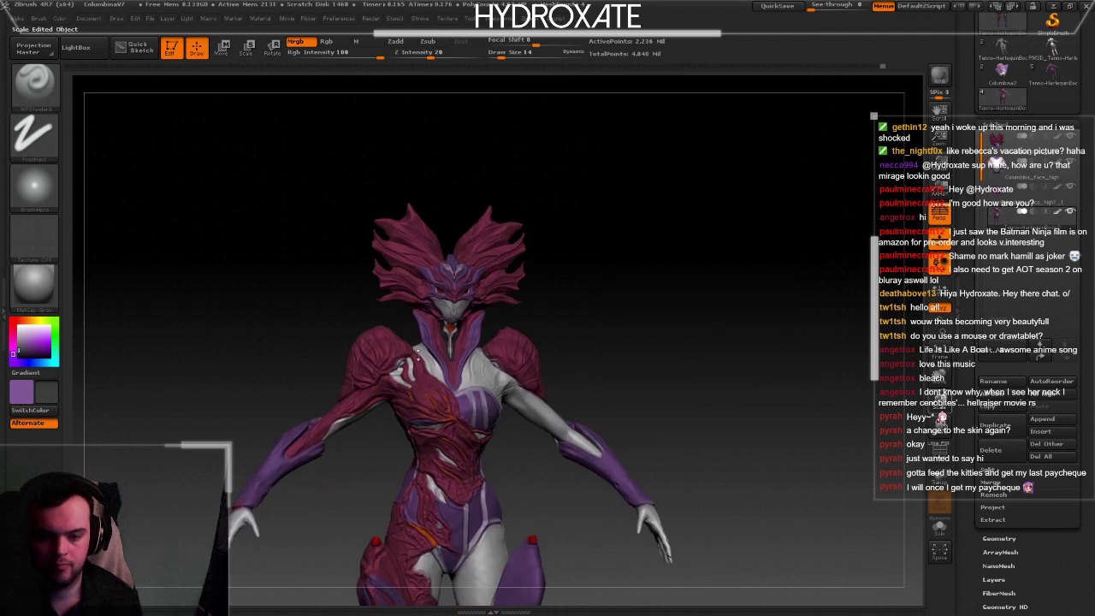
alt+drag(599, 428, 513, 257)
drag(404, 224, 409, 294)
mouse_move(485, 225)
mouse_down()
mouse_move(456, 441)
mouse_move(499, 215)
mouse_up()
drag(492, 216, 466, 346)
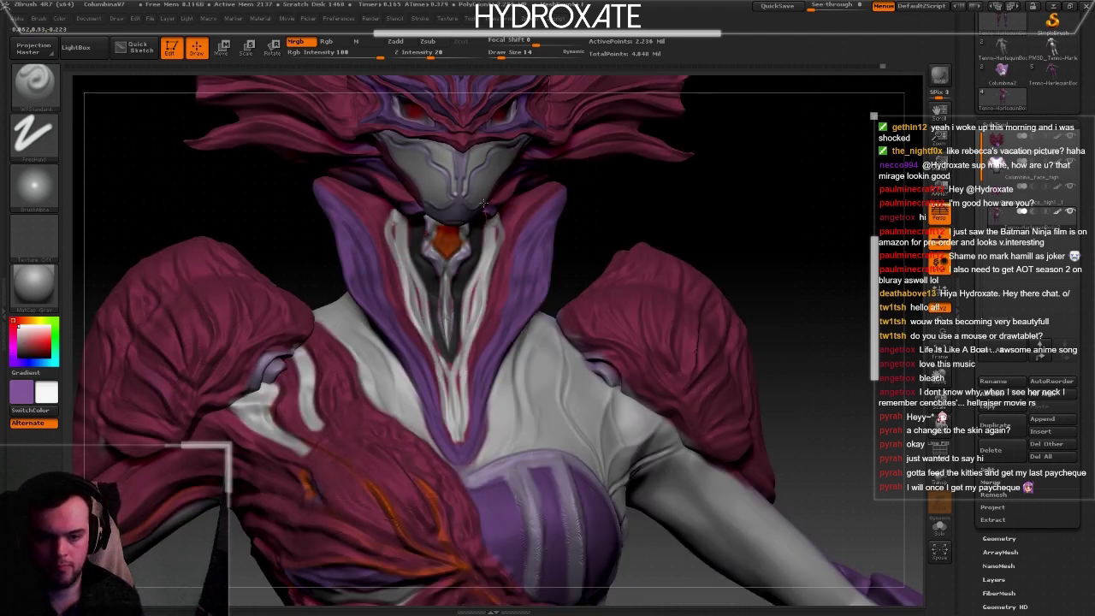
drag(473, 275, 468, 327)
- Orbit the figure to inspect the painted neck and chest from several angles
key(f)
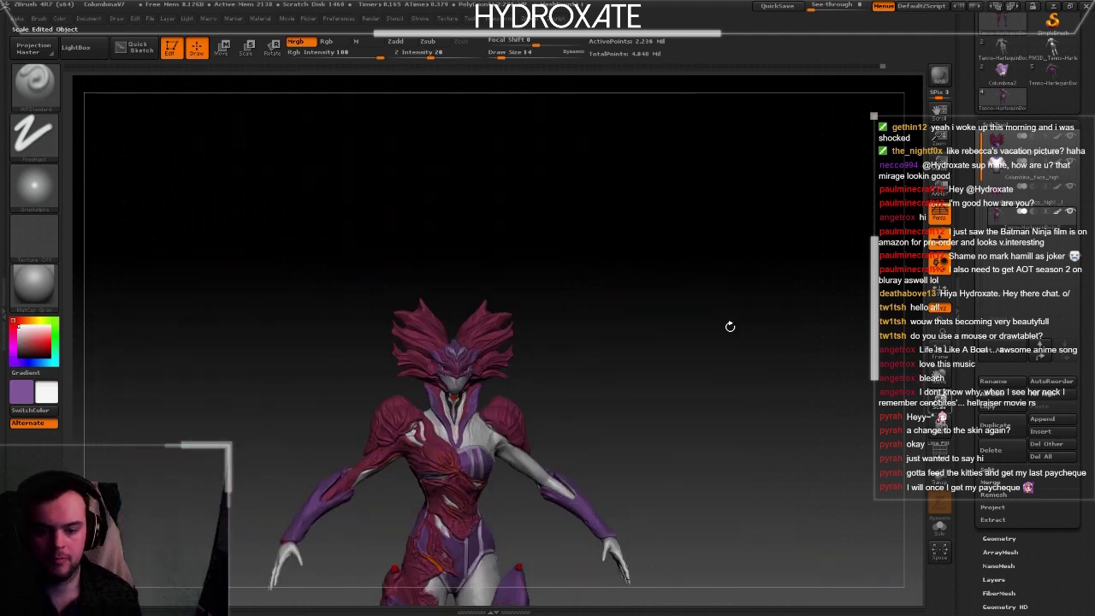
mouse_move(728, 323)
mouse_down()
mouse_move(599, 342)
mouse_move(261, 357)
mouse_up()
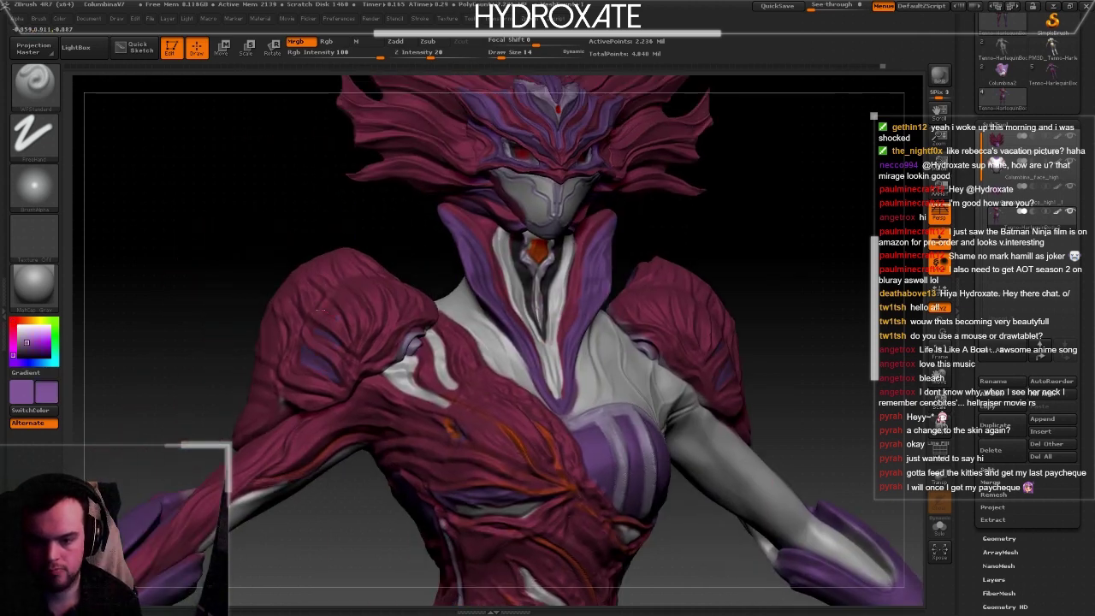
drag(412, 243, 368, 273)
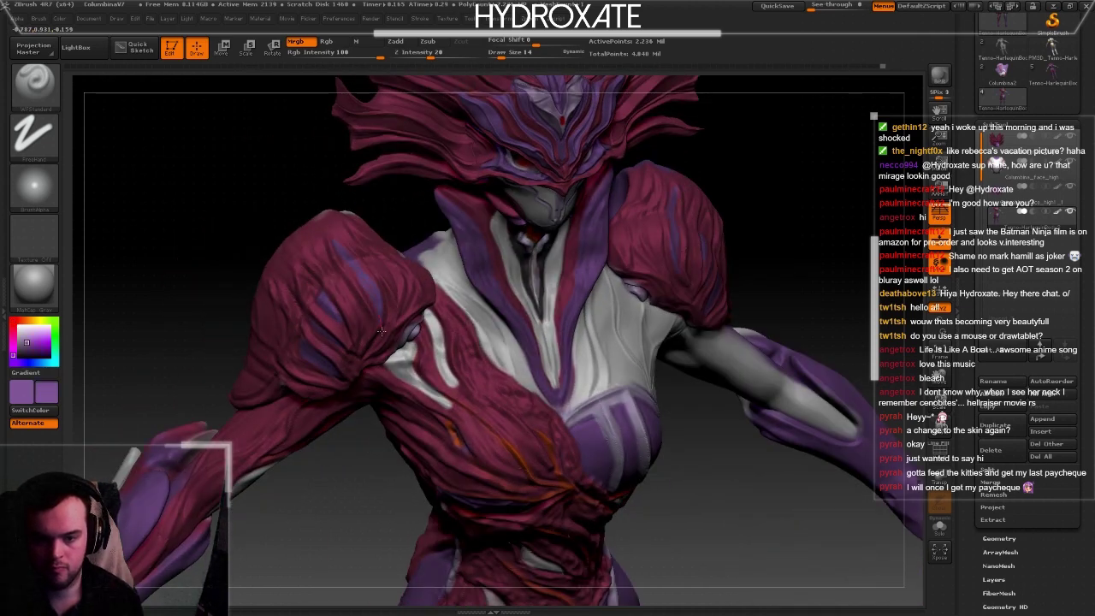
drag(329, 220, 348, 255)
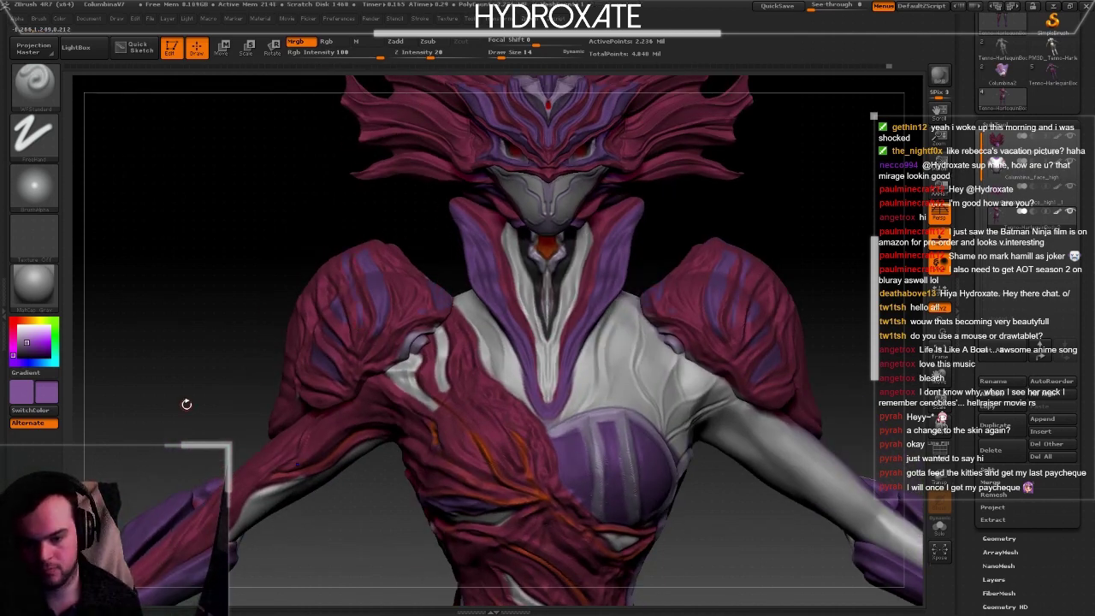
drag(187, 404, 331, 404)
- Zoom in on the shoulder and paint a red stroke across it
key(f)
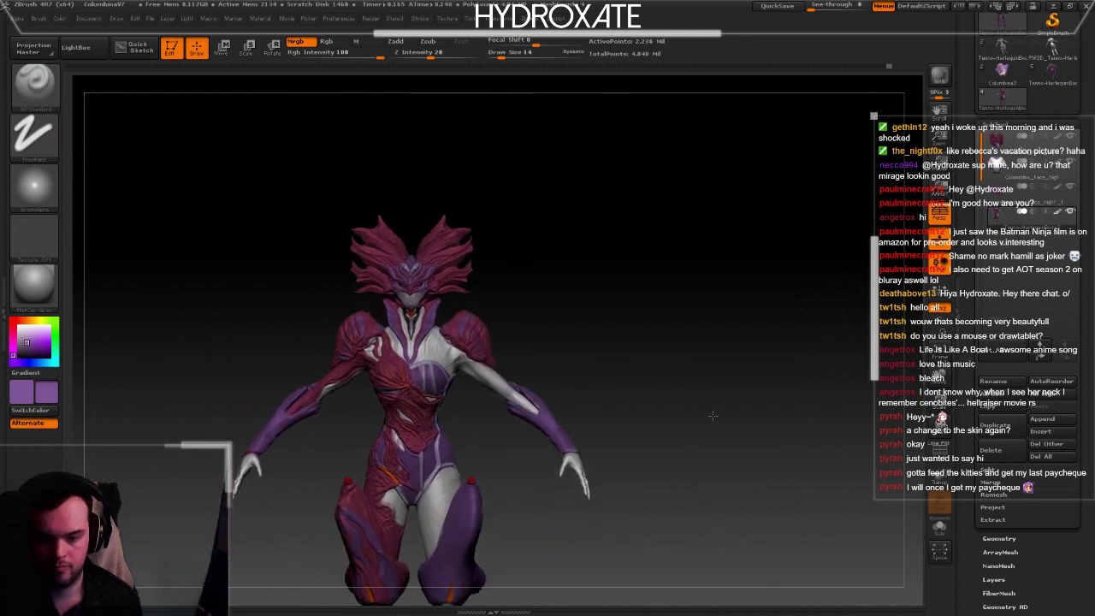
drag(462, 342, 469, 231)
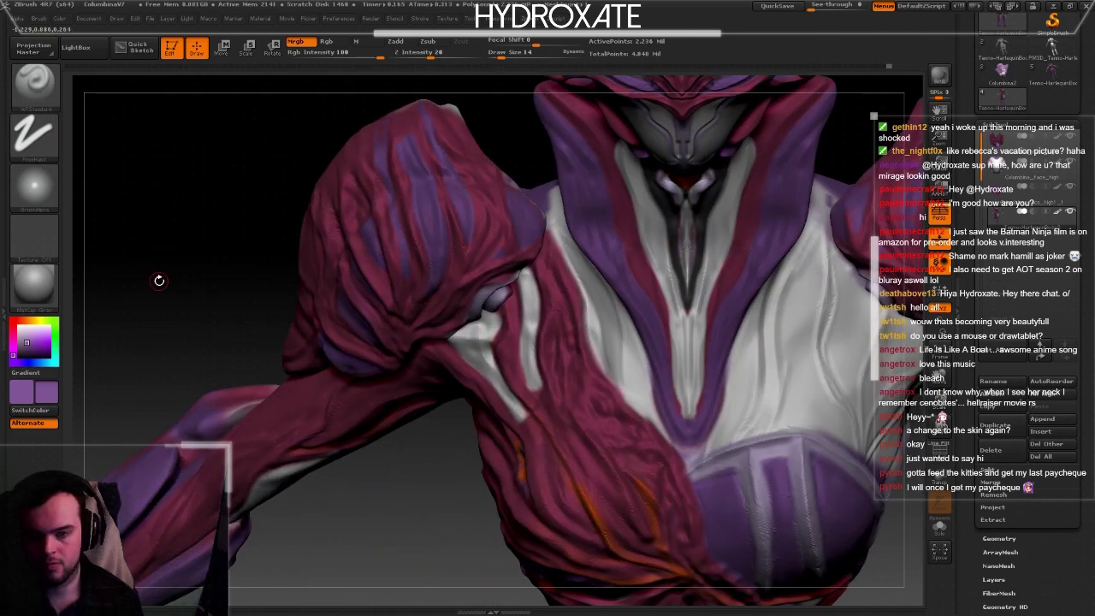
key(f)
mouse_move(159, 281)
mouse_down()
mouse_move(255, 323)
mouse_move(337, 282)
mouse_up()
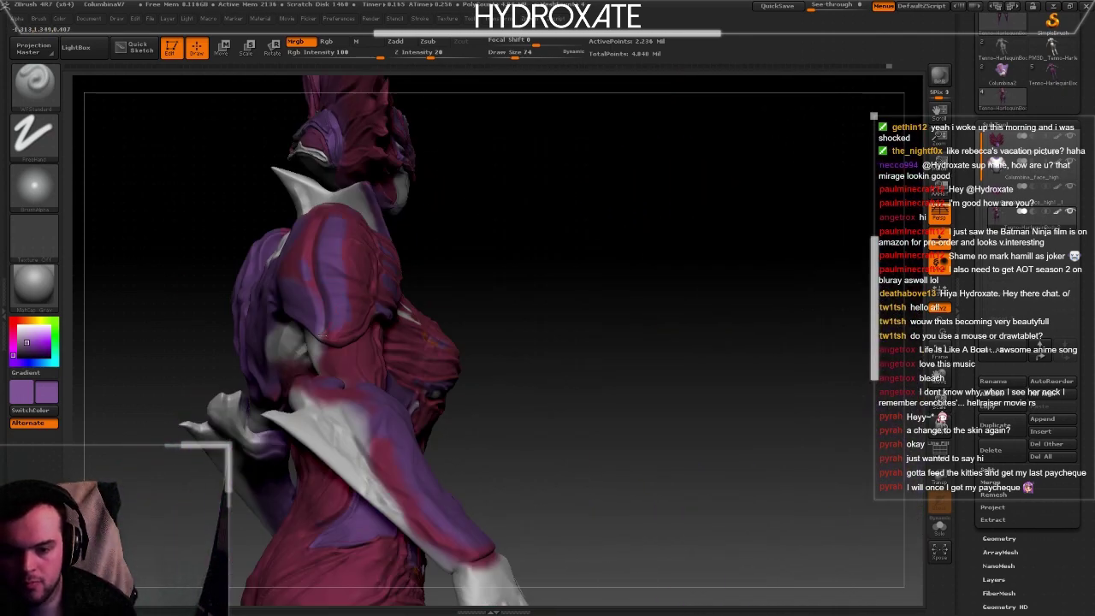
drag(329, 216, 246, 288)
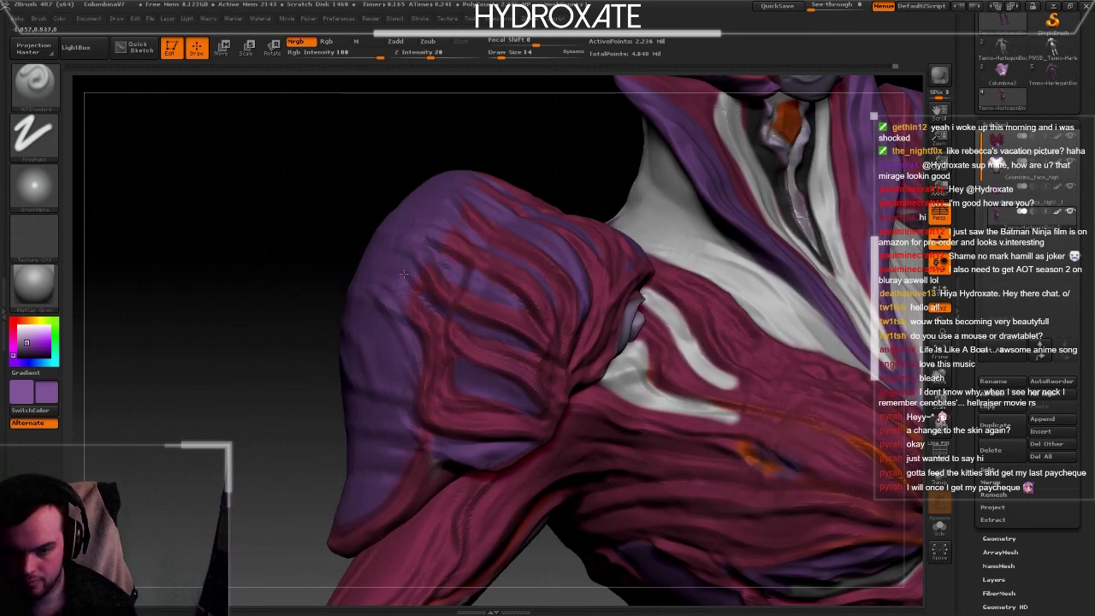
drag(386, 295, 433, 296)
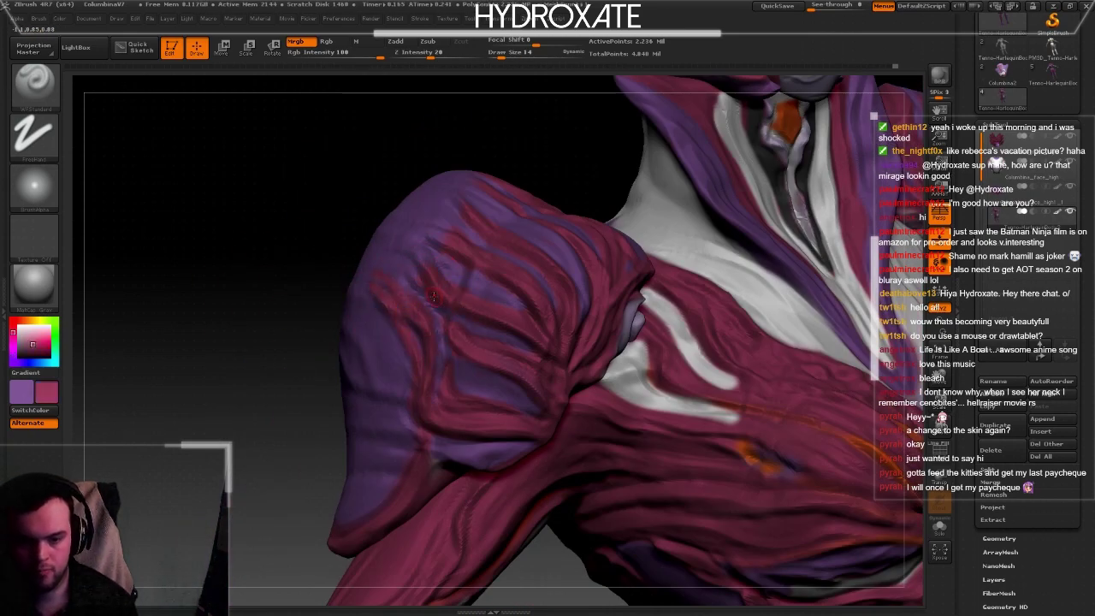
key(f)
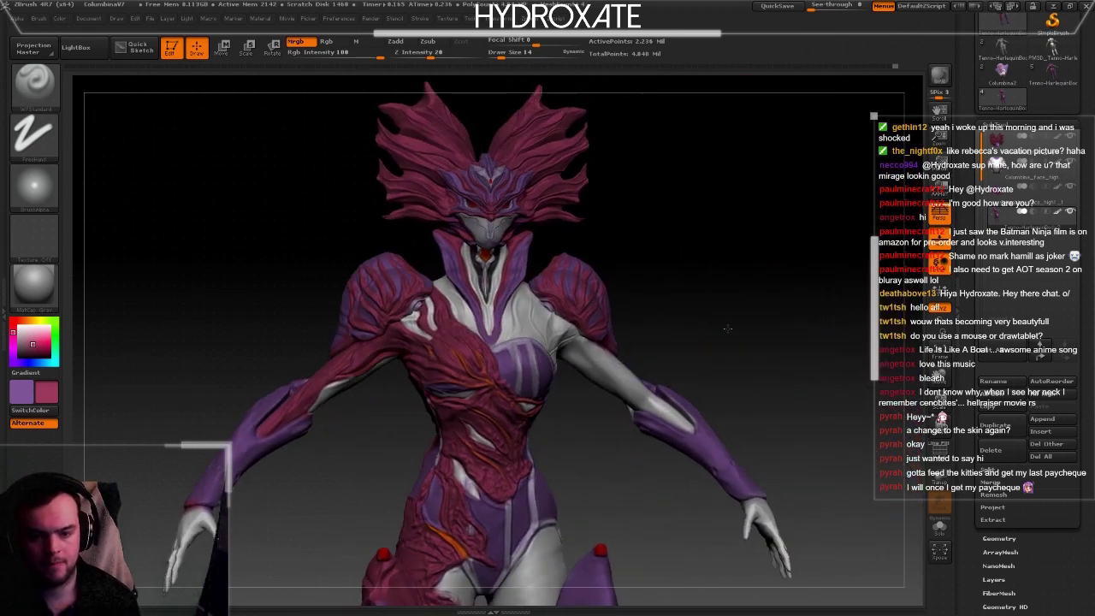
drag(813, 359, 838, 365)
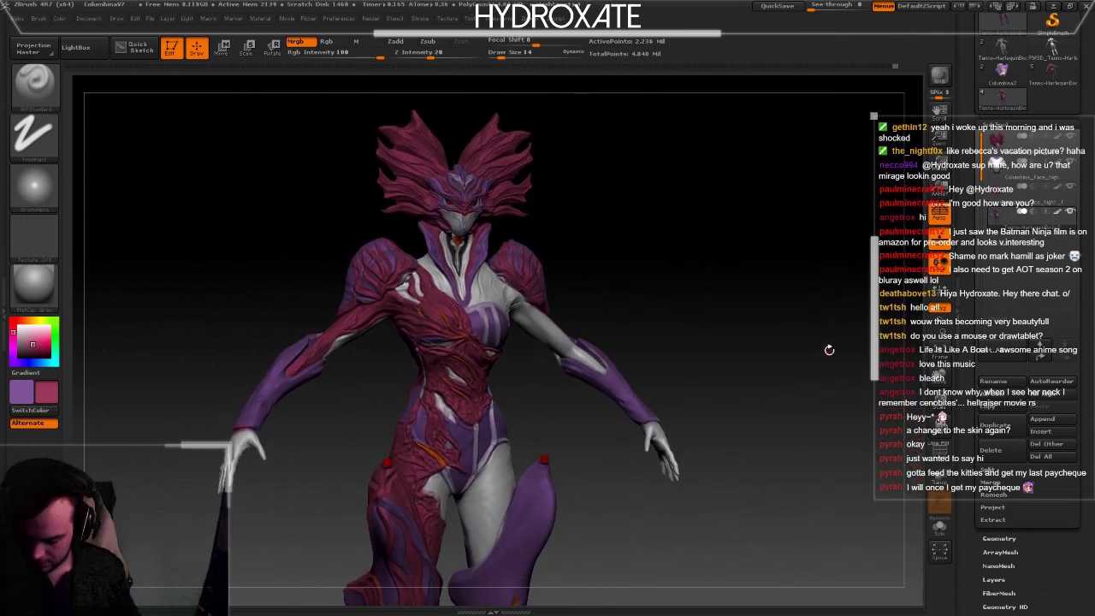